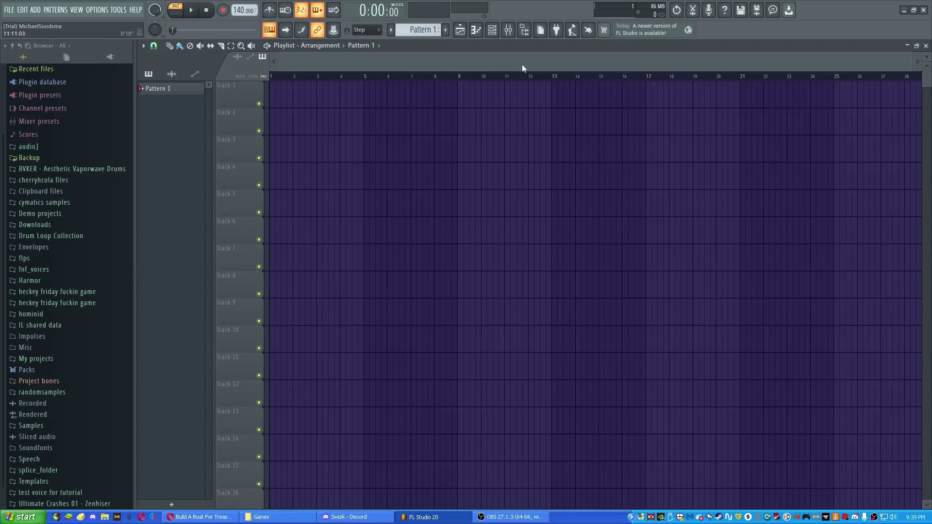
# Step: Set the audio input of mixer track Insert 1 to the mono source In 1
pyautogui.click(512, 33)
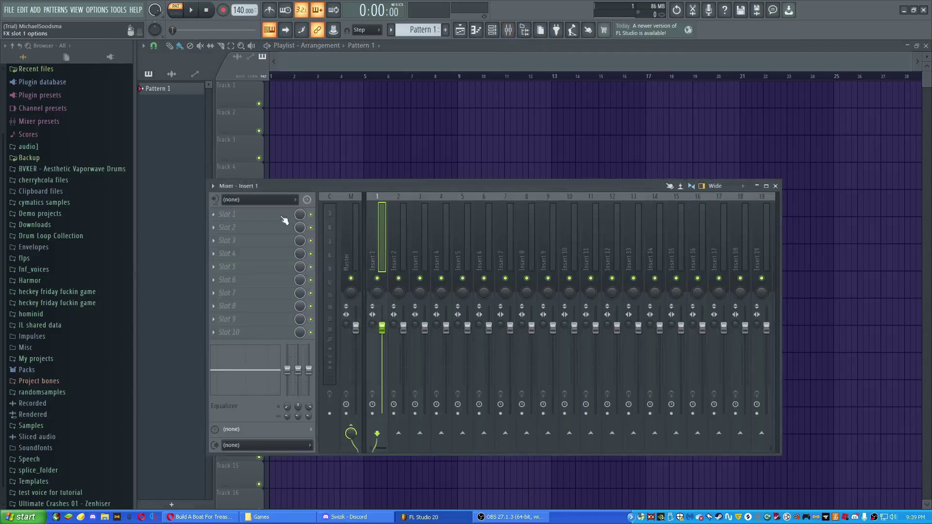
pyautogui.click(279, 203)
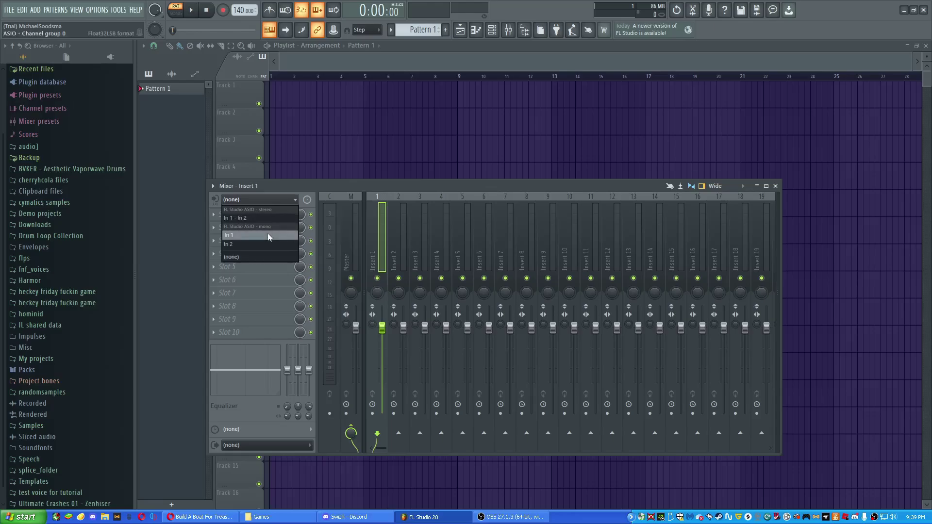
pyautogui.click(268, 235)
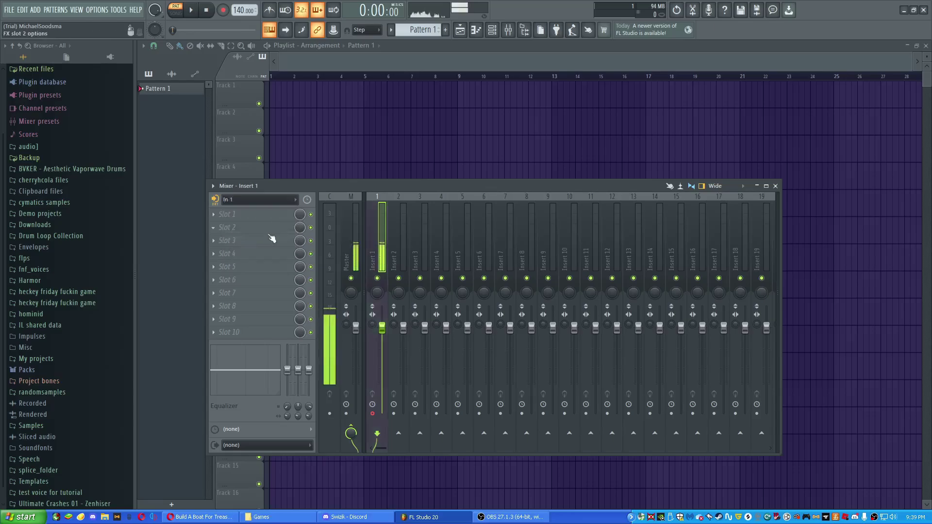
# Step: Add a Fruity Compressor in the first effect slot of Insert 1 with its gain at 11.9 dB
pyautogui.click(275, 212)
pyautogui.click(368, 289)
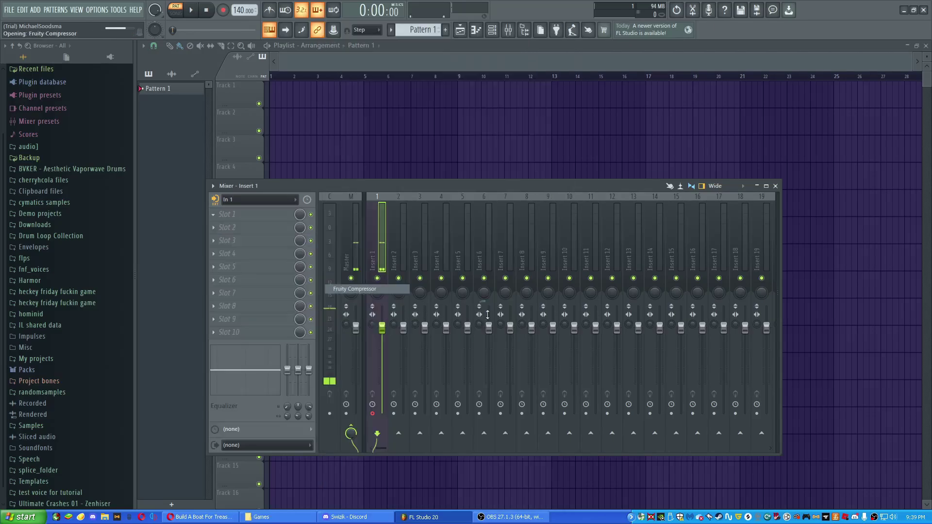
pyautogui.moveTo(368, 161); pyautogui.dragTo(369, 146)
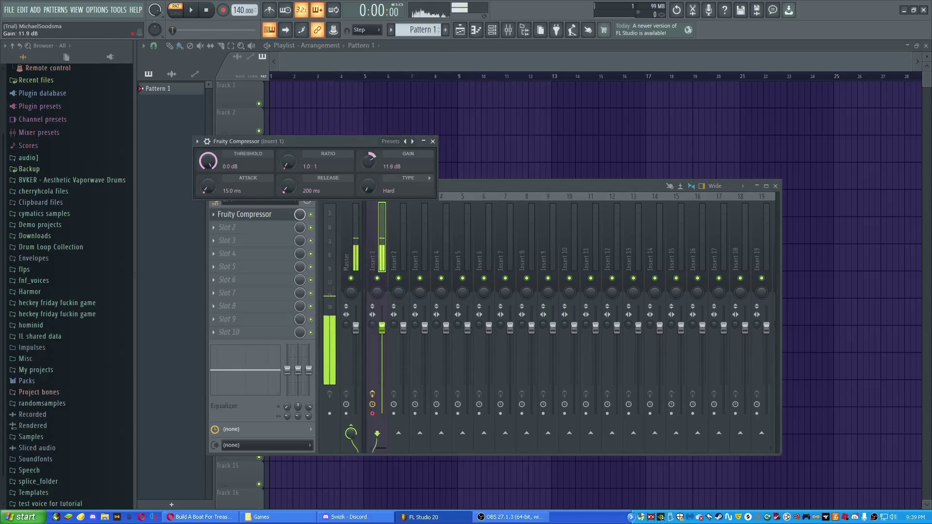
pyautogui.click(432, 141)
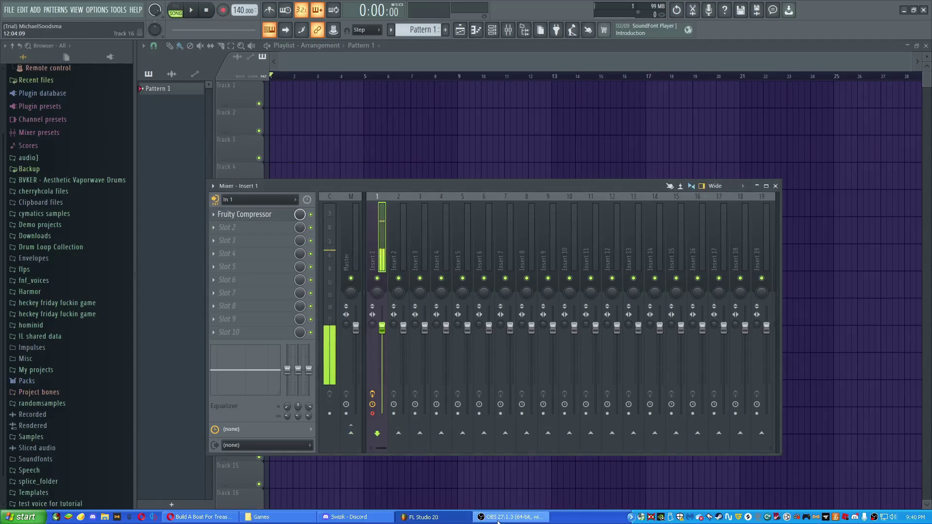
# Step: Record a short vocal take through Insert 1 onto playlist Track 1 and leave the mixer
pyautogui.click(193, 13)
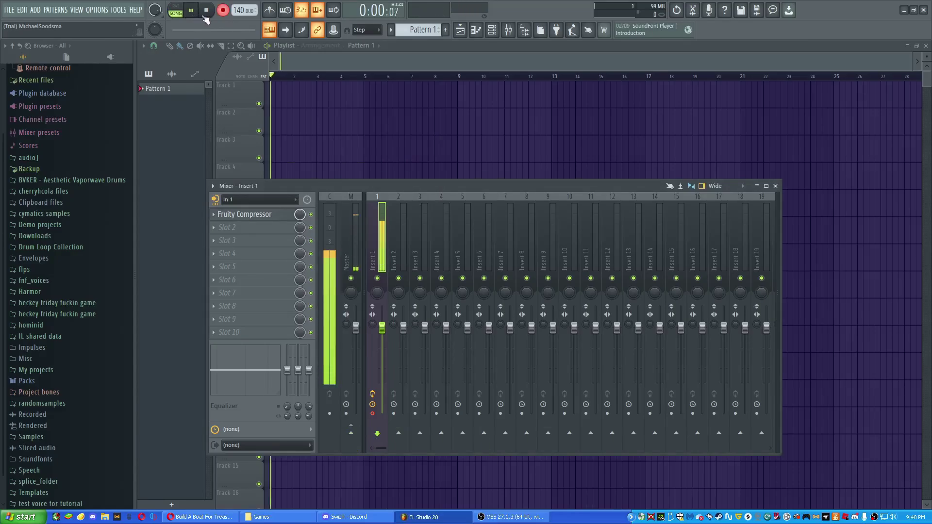
pyautogui.click(207, 16)
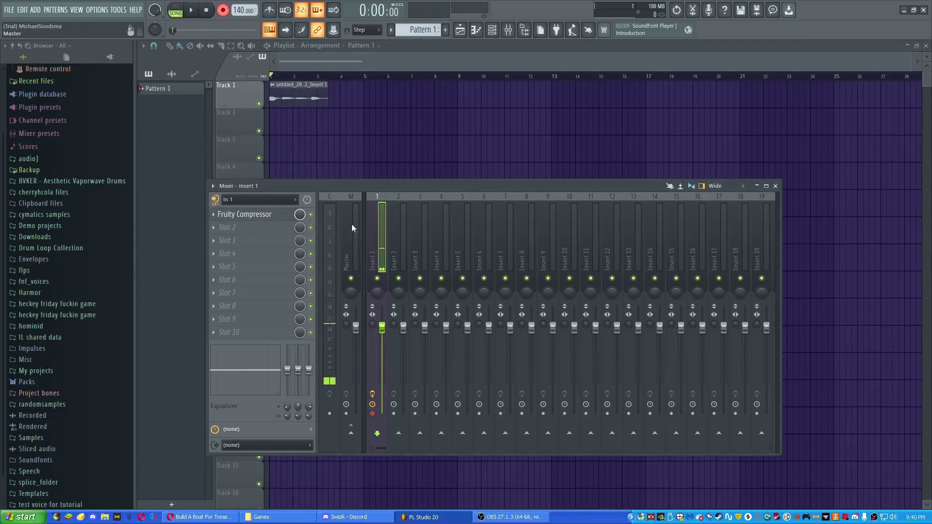
pyautogui.click(259, 200)
pyautogui.click(262, 235)
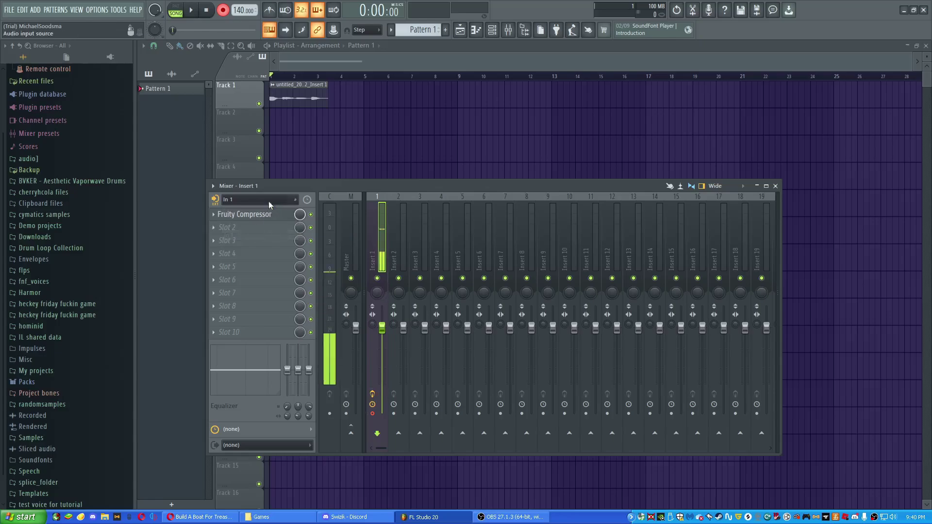
pyautogui.click(272, 239)
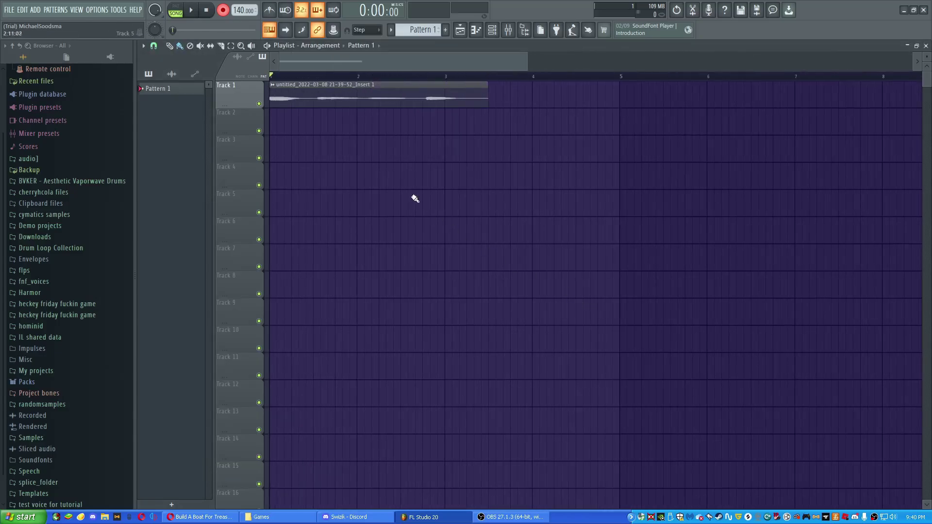
# Step: Select the recorded clip on Track 1 and duplicate it twice, end to end
pyautogui.scroll(2, 413, 198)
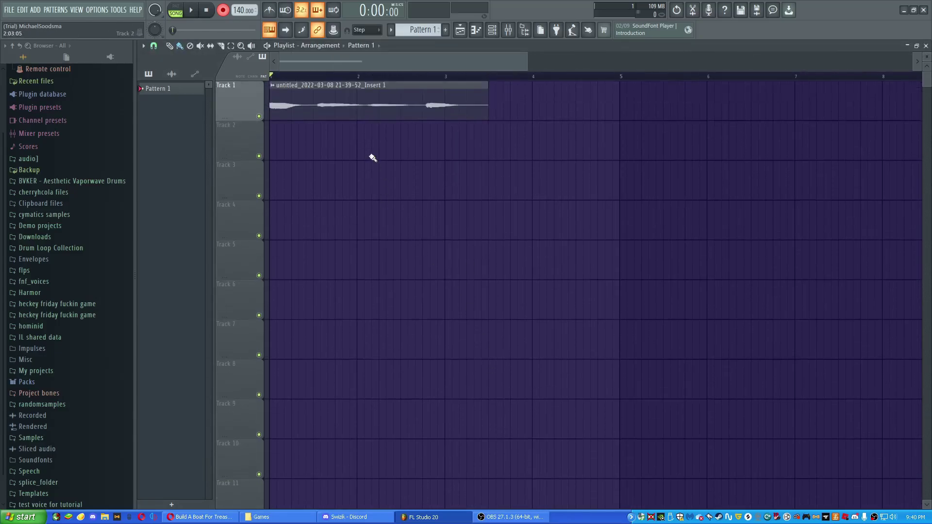
pyautogui.moveTo(417, 159); pyautogui.dragTo(352, 83)
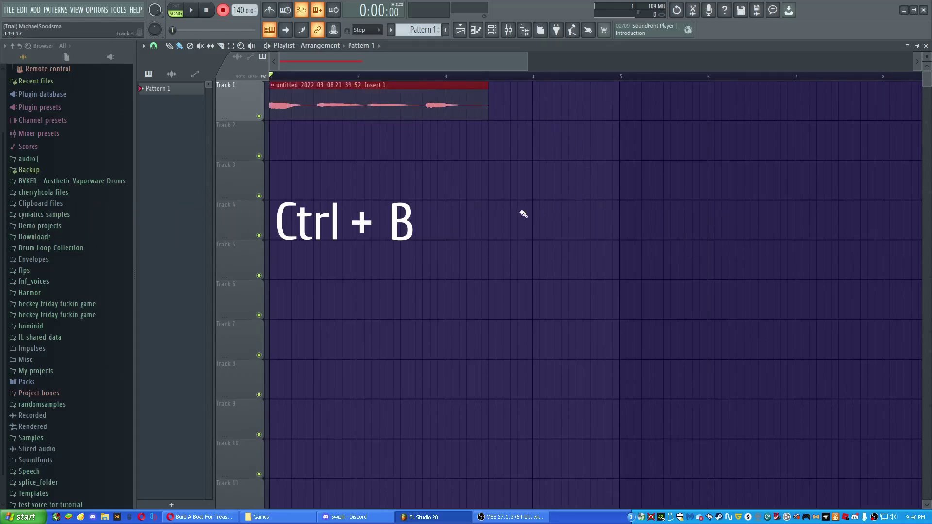
pyautogui.hotkey('ctrl', 'b')
pyautogui.hotkey('ctrl', 'b')
pyautogui.scroll(-3, 513, 243)
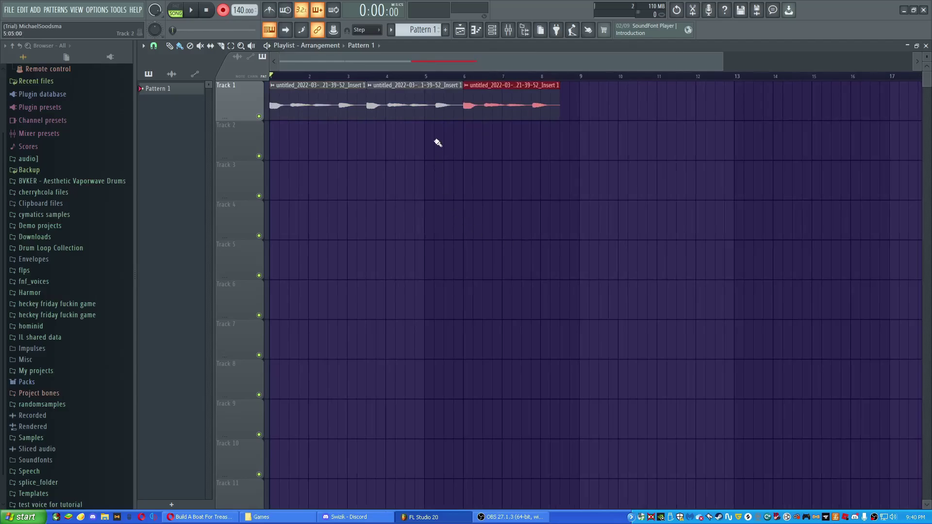
# Step: Select all three clips on Track 1 and duplicate the group until the track holds nine clips
pyautogui.moveTo(437, 146); pyautogui.dragTo(432, 144)
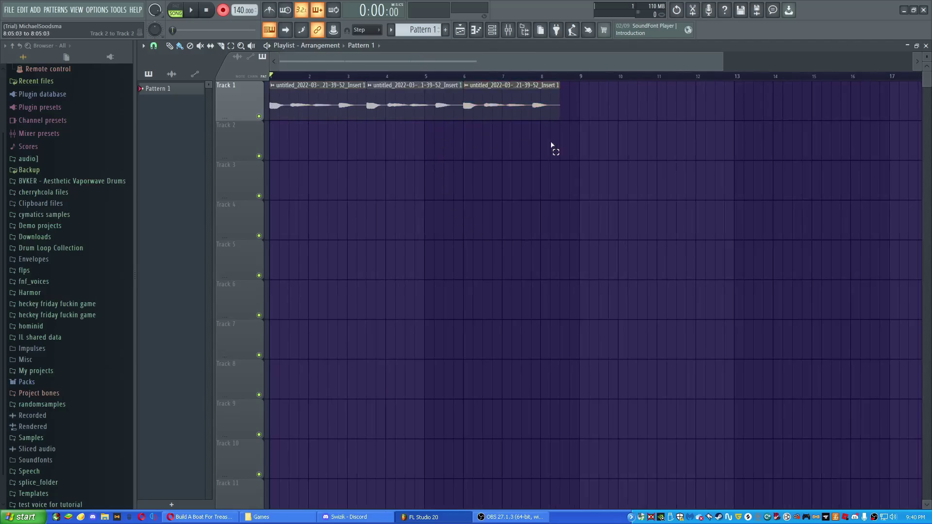
pyautogui.moveTo(552, 145); pyautogui.dragTo(192, 91)
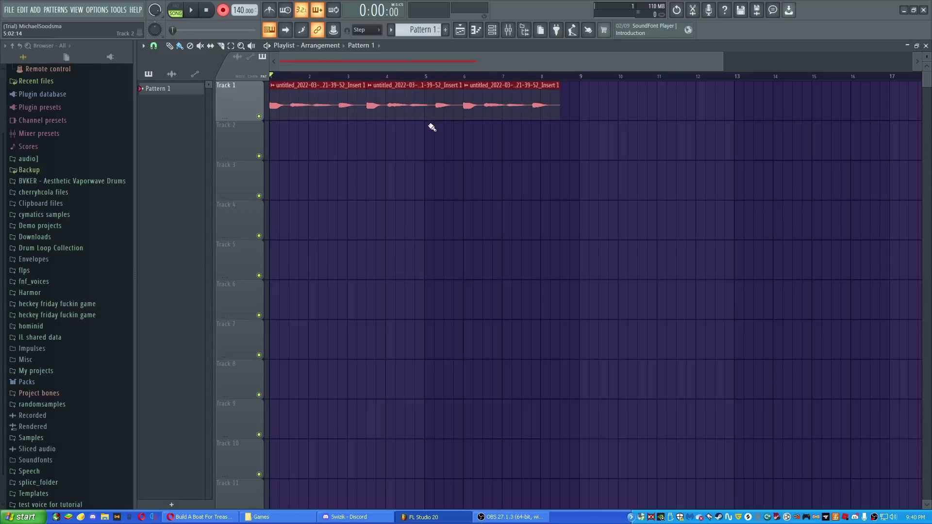
pyautogui.hotkey('ctrl', 'b')
pyautogui.hotkey('ctrl', 'b')
pyautogui.hotkey('ctrl', 'b')
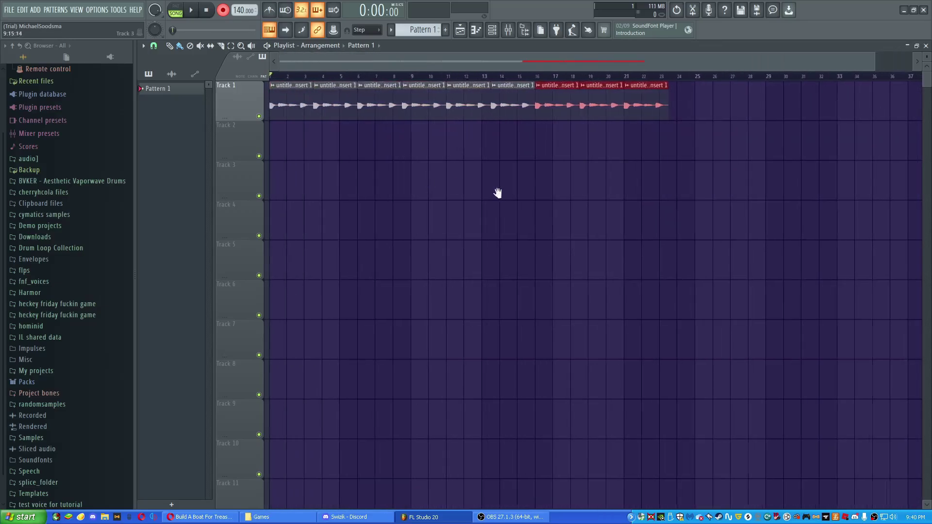
pyautogui.hotkey('ctrl', 'b')
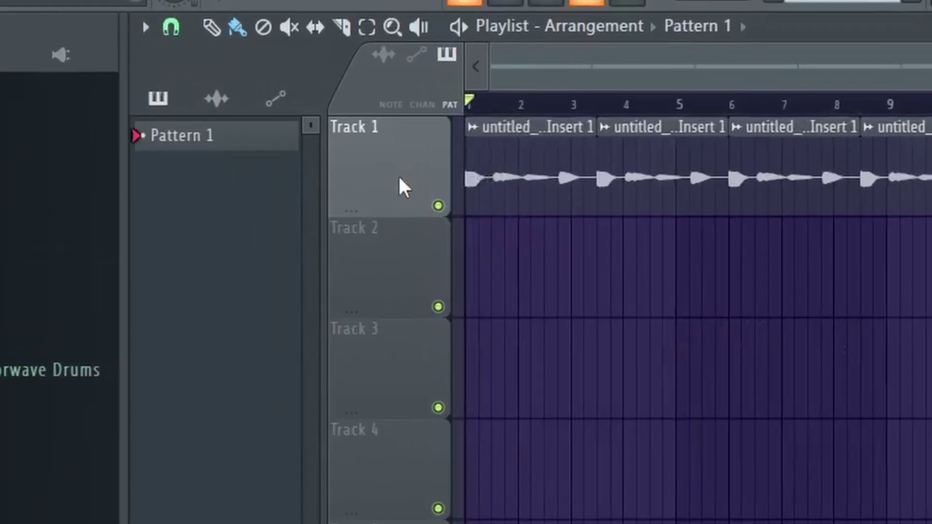
# Step: Consolidate Track 1 into a single 16-bit stereo WAV clip and delete the muted original clips from Track 2
pyautogui.rightClick(403, 179)
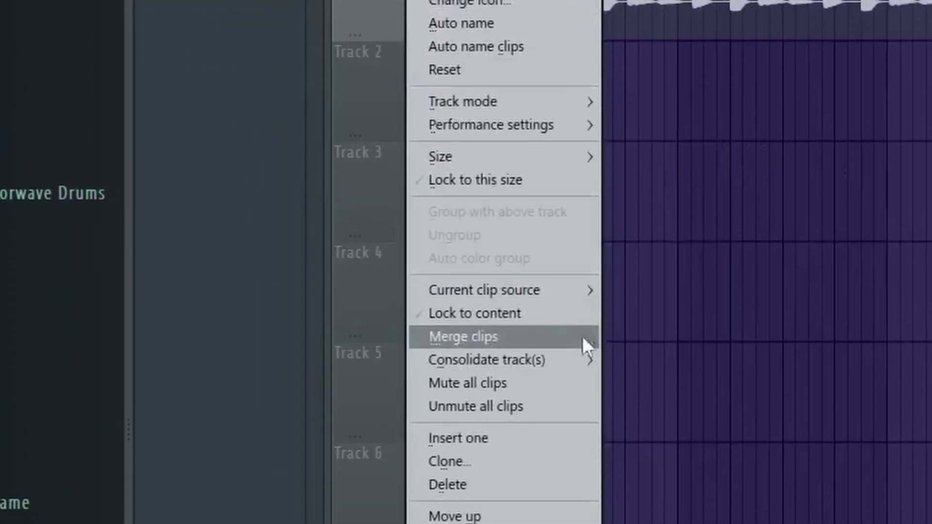
pyautogui.moveTo(576, 360)
pyautogui.click(669, 363)
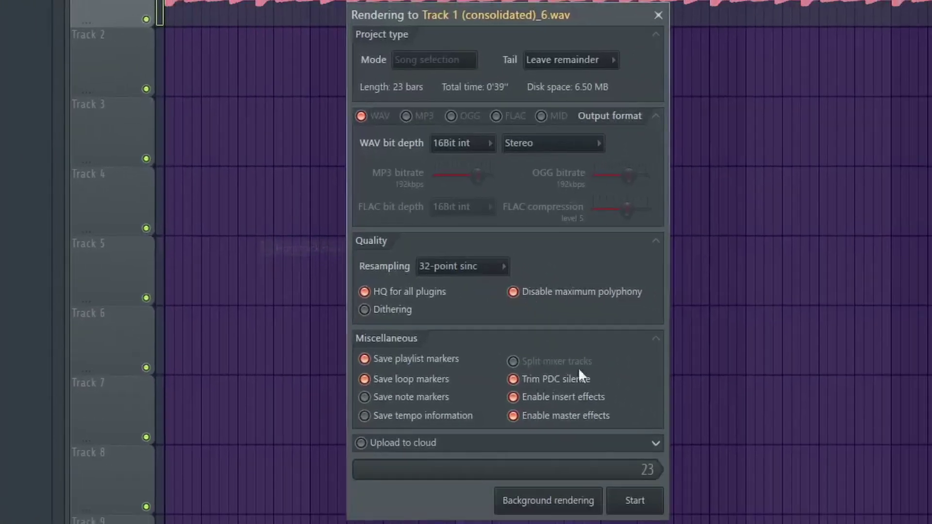
pyautogui.click(621, 499)
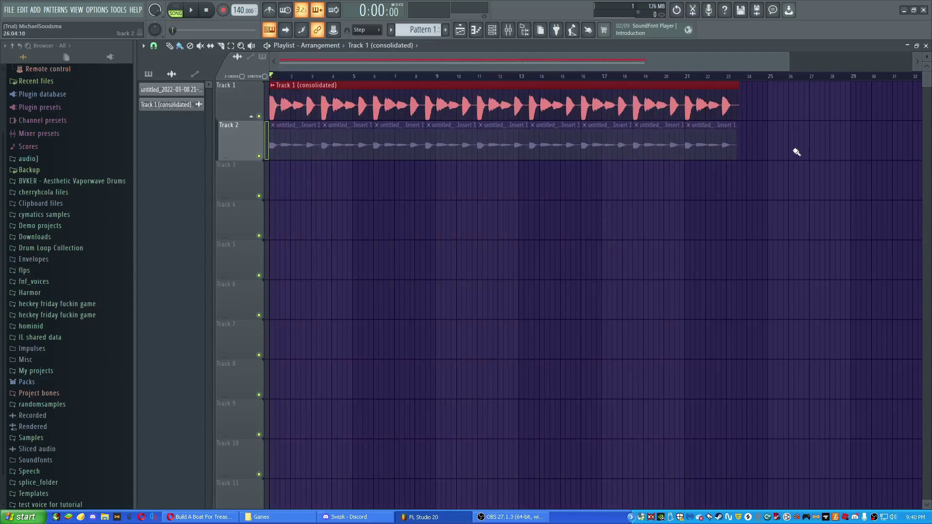
pyautogui.moveTo(797, 151); pyautogui.dragTo(270, 148)
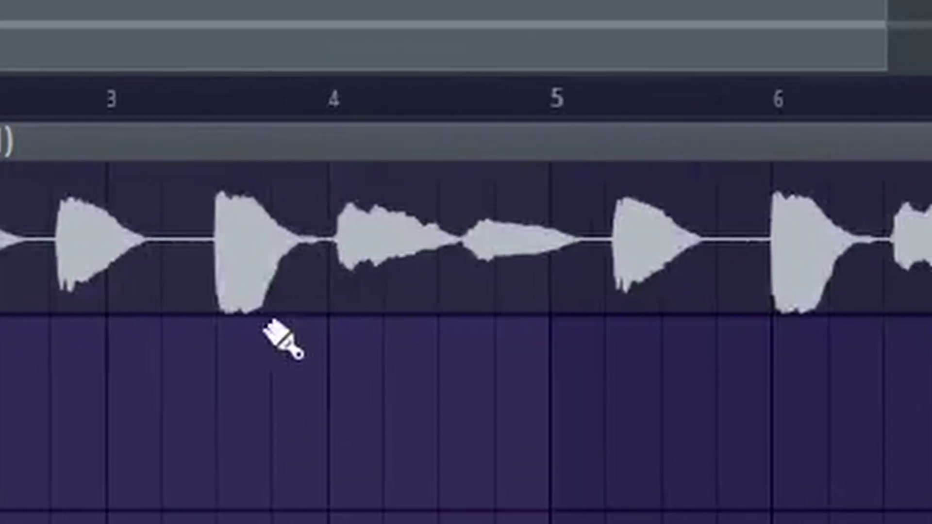
pyautogui.moveTo(231, 95)
pyautogui.mouseDown()
pyautogui.moveTo(355, 95)
pyautogui.moveTo(80, 124)
pyautogui.moveTo(5, 121)
pyautogui.mouseUp()
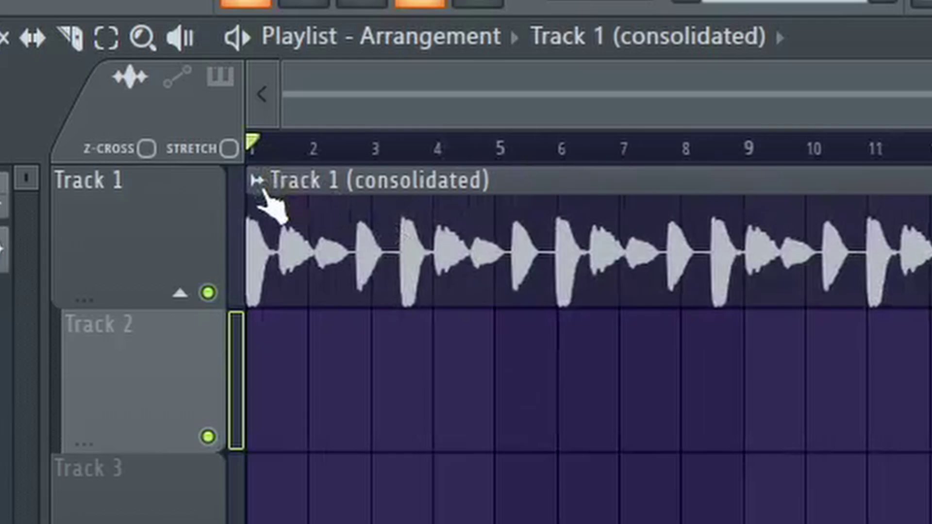
# Step: Open the consolidated Track 1 clip for pitch correction in Newtone
pyautogui.scroll(3, 357, 406)
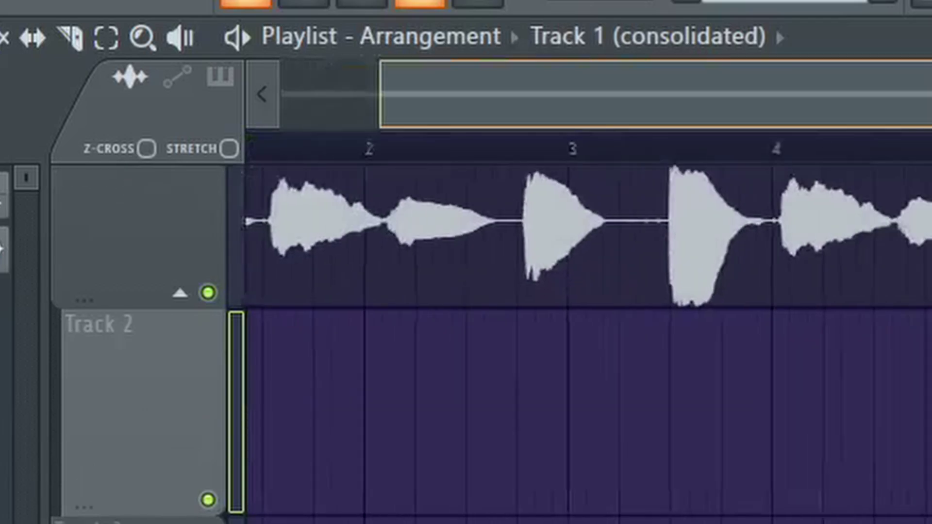
pyautogui.scroll(-3, 420, 343)
pyautogui.hscroll(-3, 420, 343)
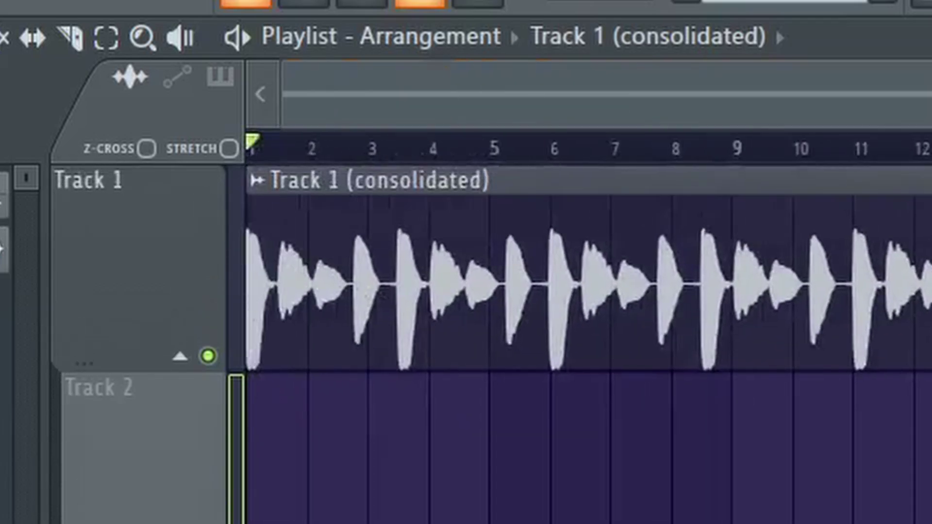
pyautogui.click(263, 198)
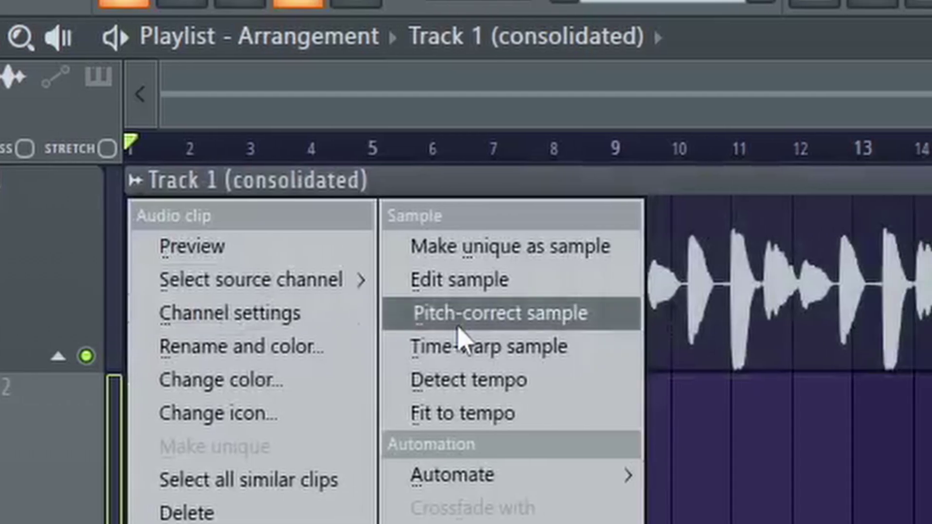
pyautogui.click(582, 315)
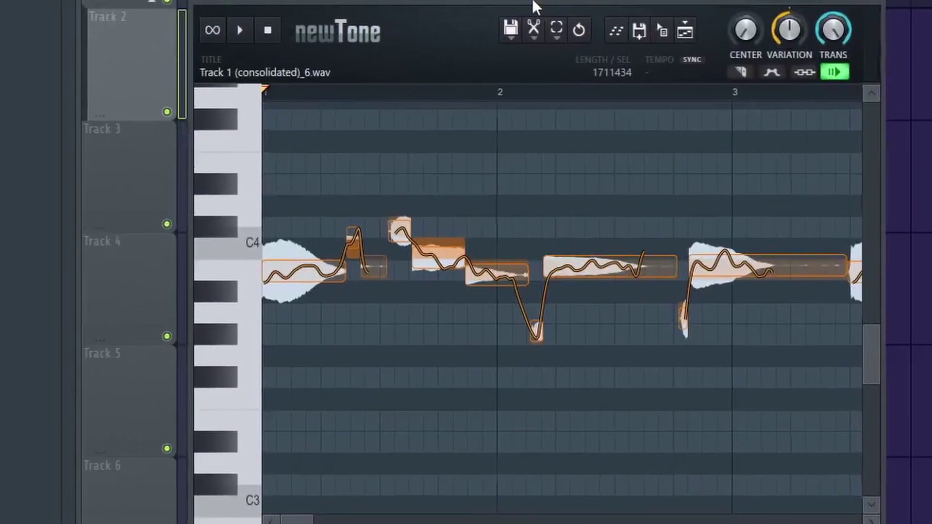
# Step: Flatten the pitch of all vocal notes by setting Center to maximum and Variation and Trans to minimum
pyautogui.scroll(-3, 517, 132)
pyautogui.hscroll(15, 482, 162)
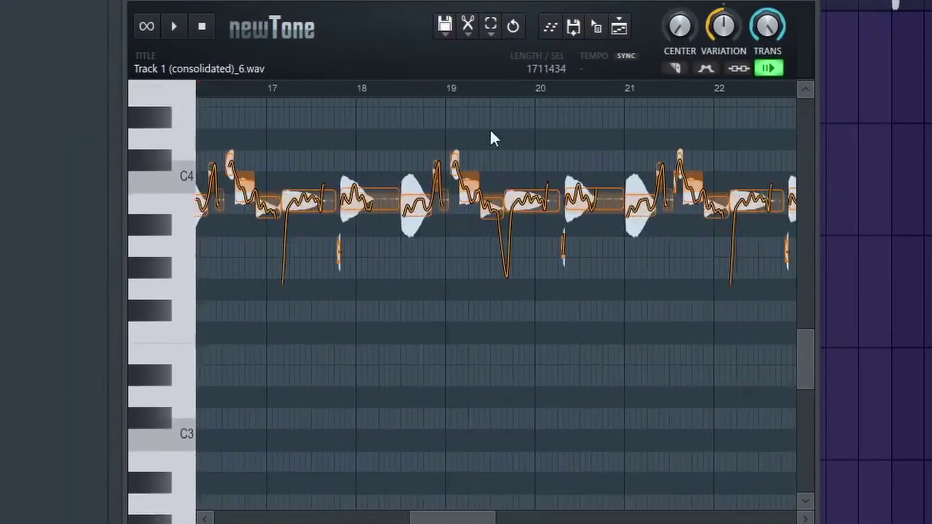
pyautogui.hscroll(-15, 298, 145)
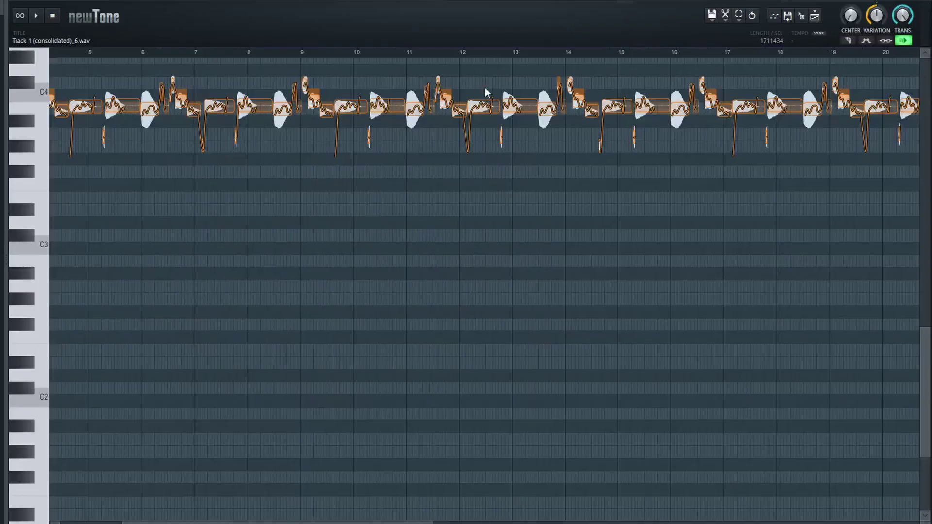
pyautogui.scroll(-3, 326, 223)
pyautogui.scroll(5, 176, 144)
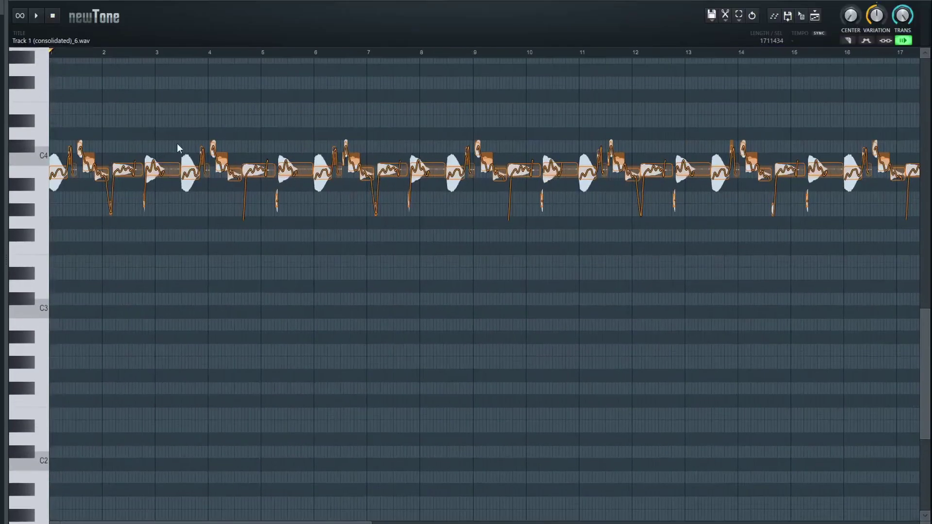
pyautogui.scroll(3, 353, 146)
pyautogui.scroll(-1, 353, 147)
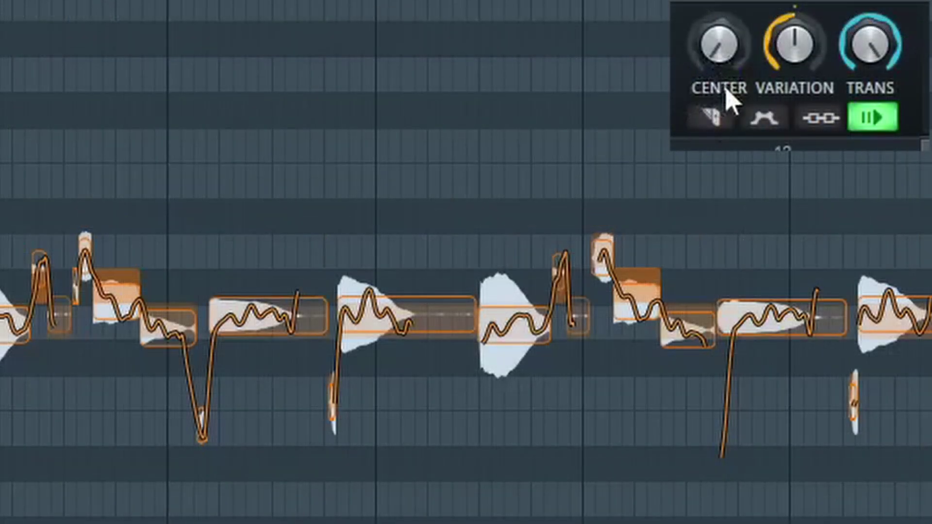
pyautogui.moveTo(726, 90); pyautogui.dragTo(726, 59)
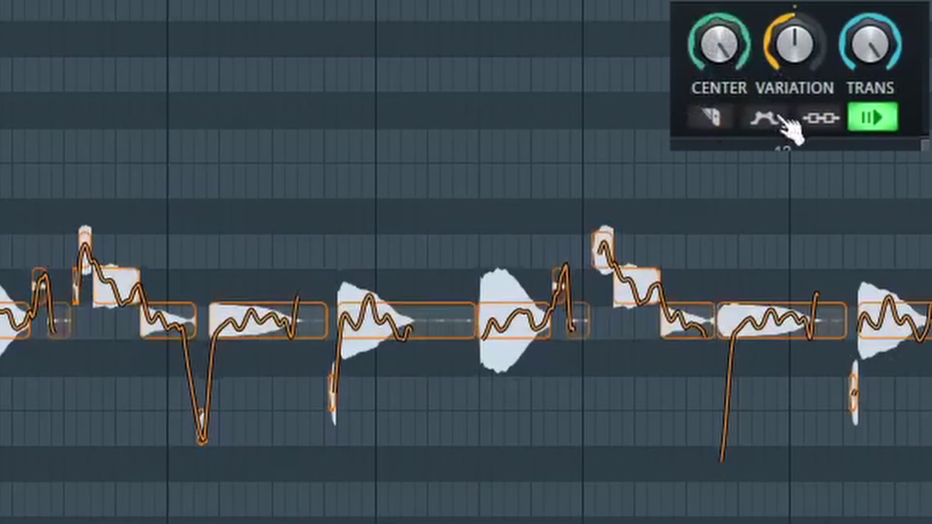
pyautogui.moveTo(790, 51); pyautogui.dragTo(790, 82)
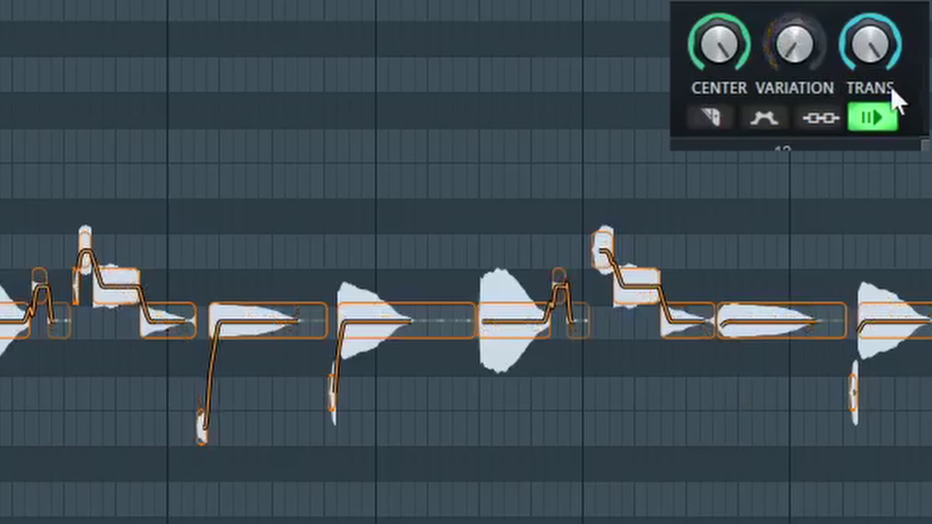
pyautogui.moveTo(888, 42); pyautogui.dragTo(887, 75)
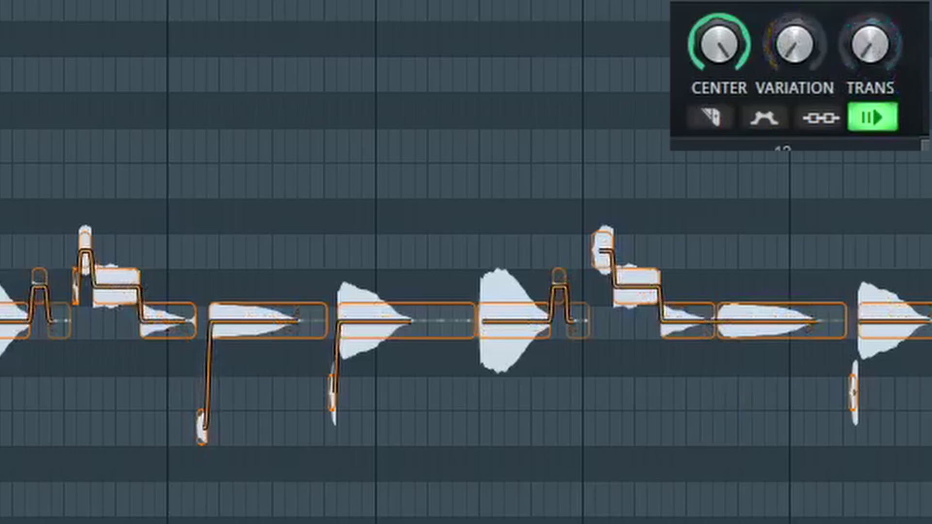
pyautogui.scroll(3, 114, 204)
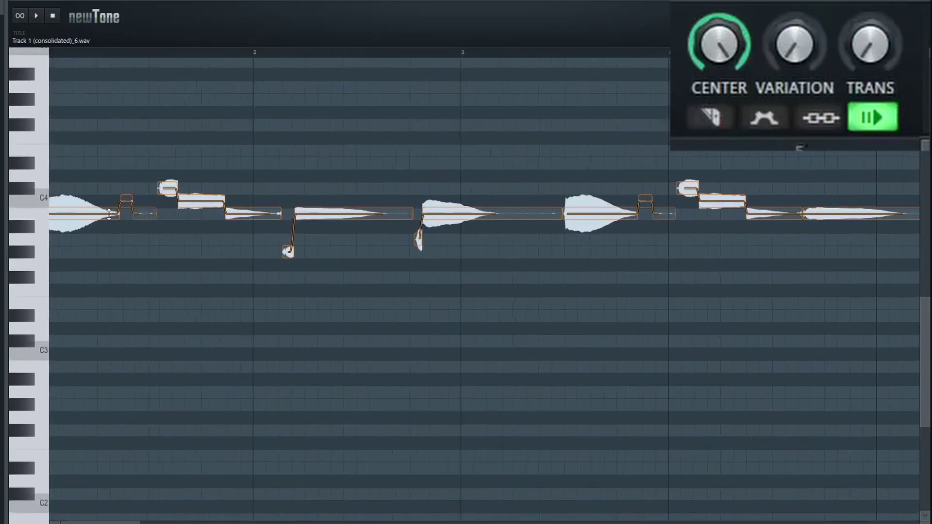
pyautogui.scroll(2, 109, 214)
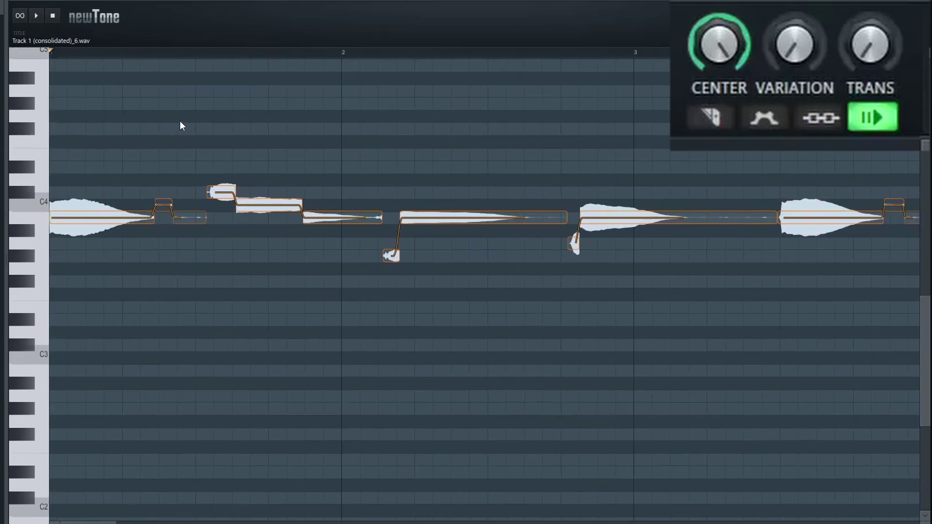
# Step: Enable the Slice tool and merge the split fragments in the opening bars so each vocal note is one continuous piece
pyautogui.click(713, 119)
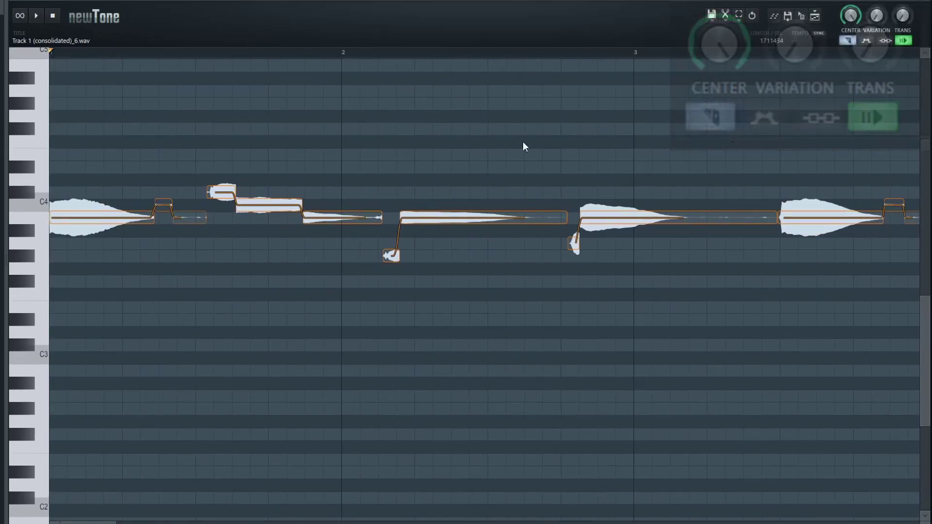
pyautogui.press('ctrl')
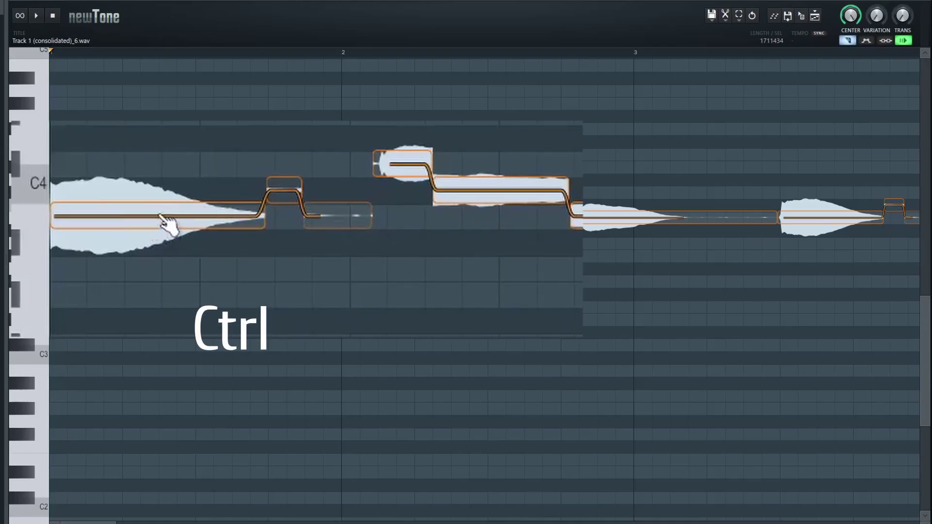
pyautogui.keyDown('ctrl'); pyautogui.click(288, 195); pyautogui.keyUp('ctrl')
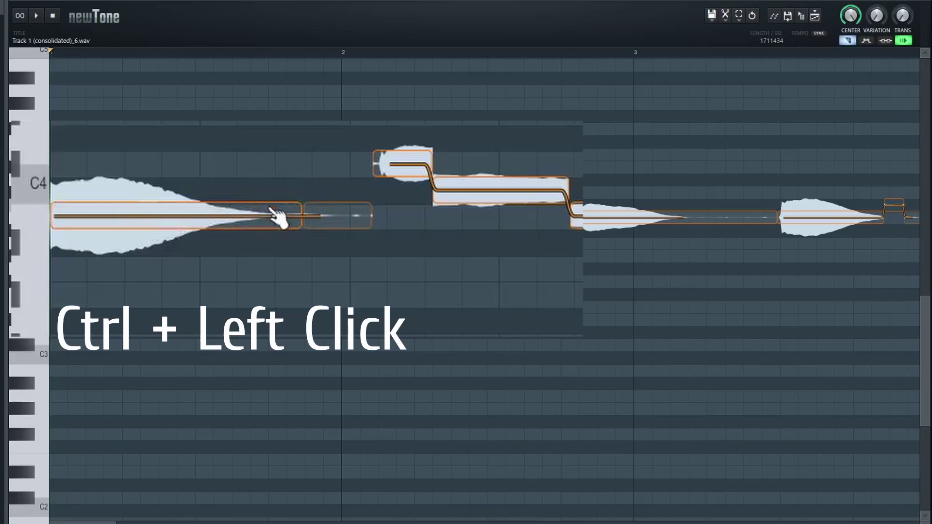
pyautogui.keyDown('ctrl'); pyautogui.click(312, 217); pyautogui.keyUp('ctrl')
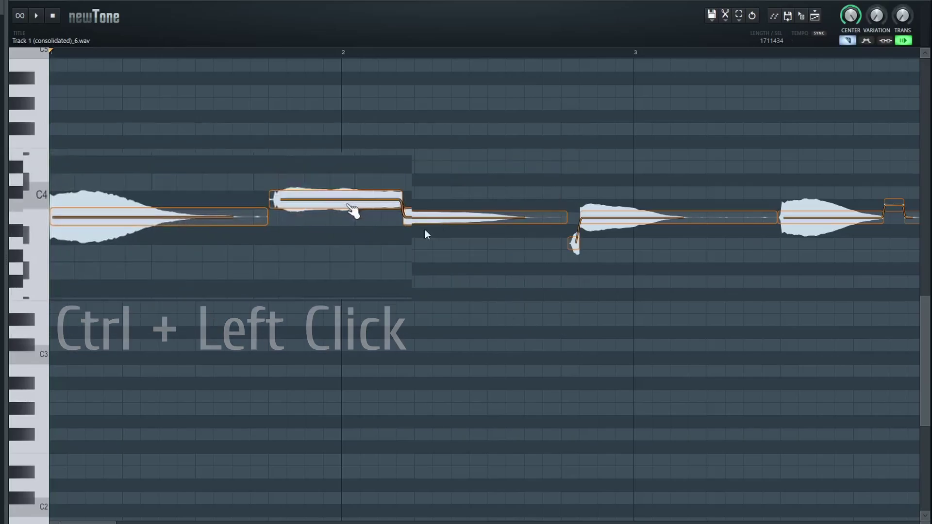
pyautogui.hscroll(5, 422, 252)
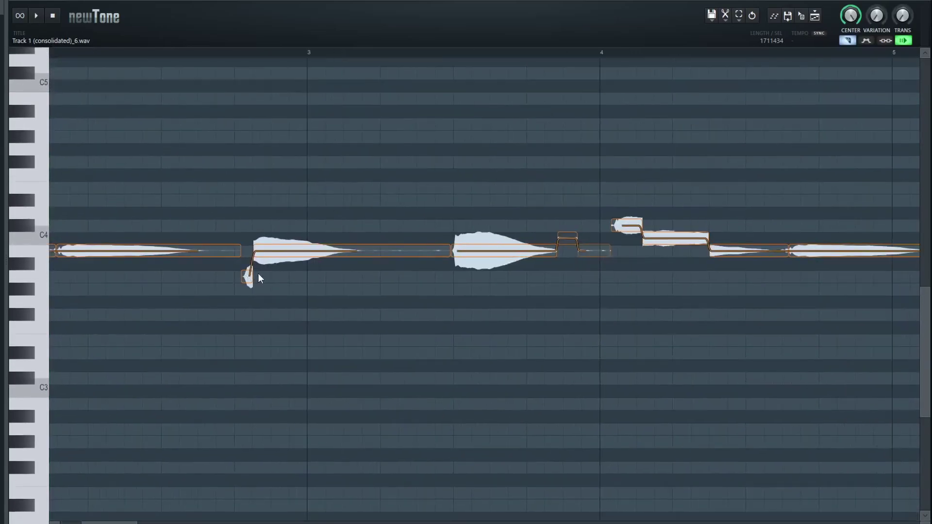
pyautogui.hscroll(3, 498, 256)
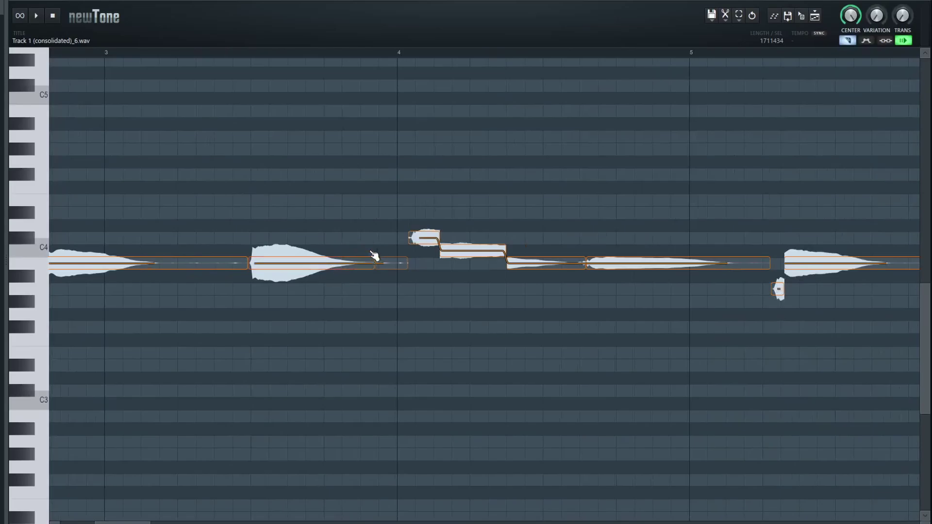
pyautogui.hscroll(5, 476, 251)
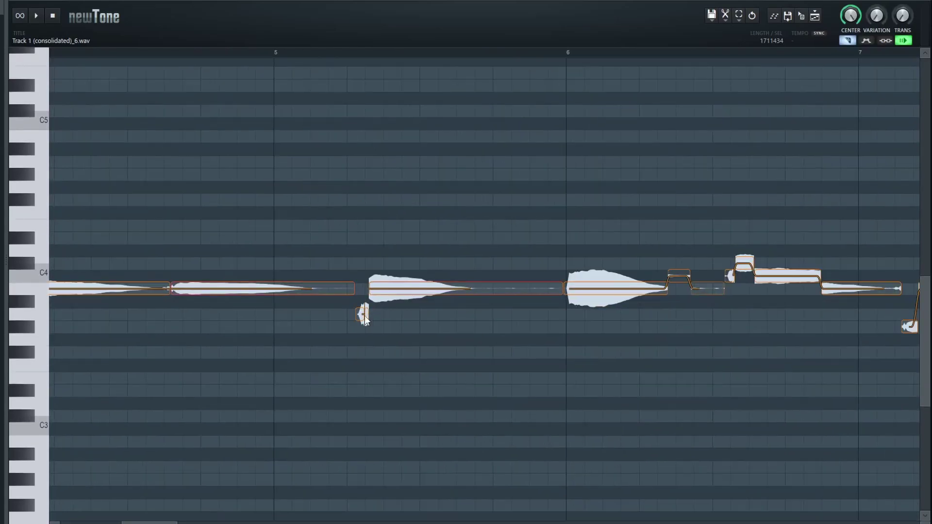
# Step: Merge the remaining split fragments through bar 23 so every vocal sits as a single note at B3
pyautogui.scroll(3, 476, 251)
pyautogui.hscroll(10, 375, 292)
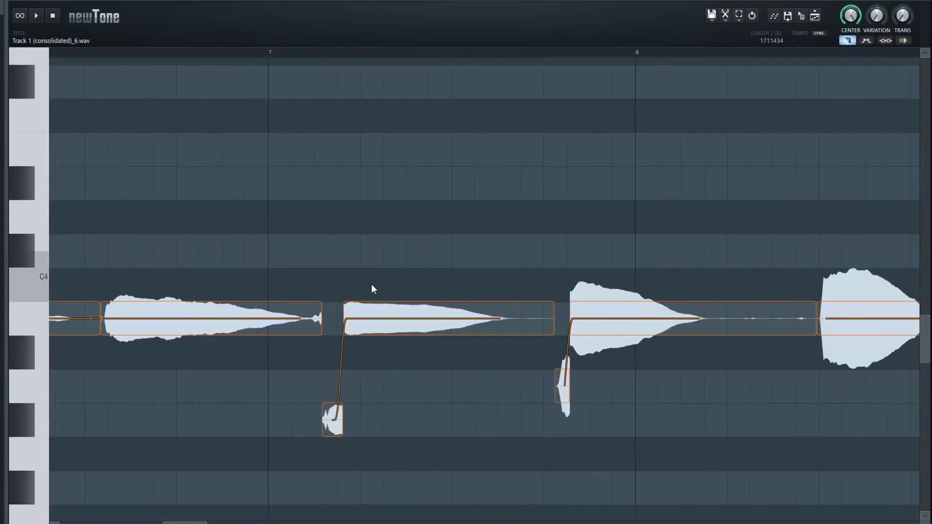
pyautogui.hscroll(5, 346, 386)
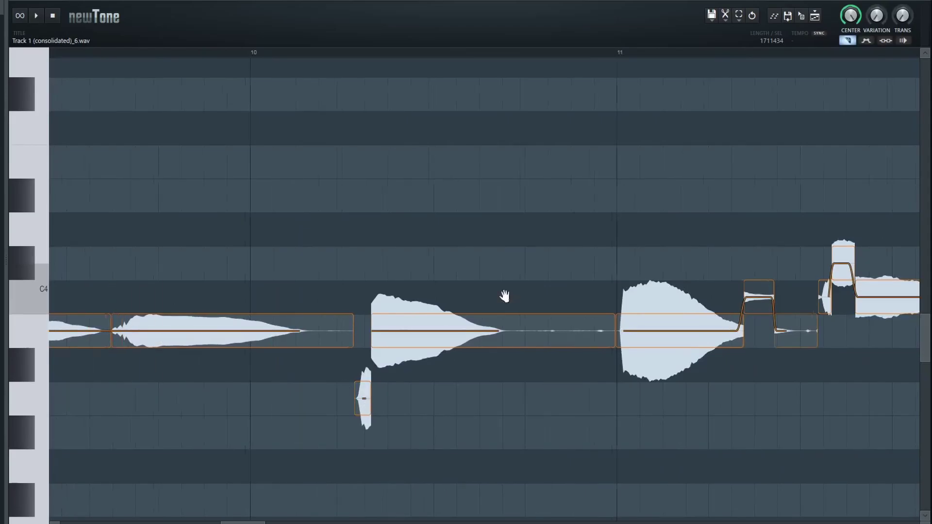
pyautogui.hscroll(15, 504, 295)
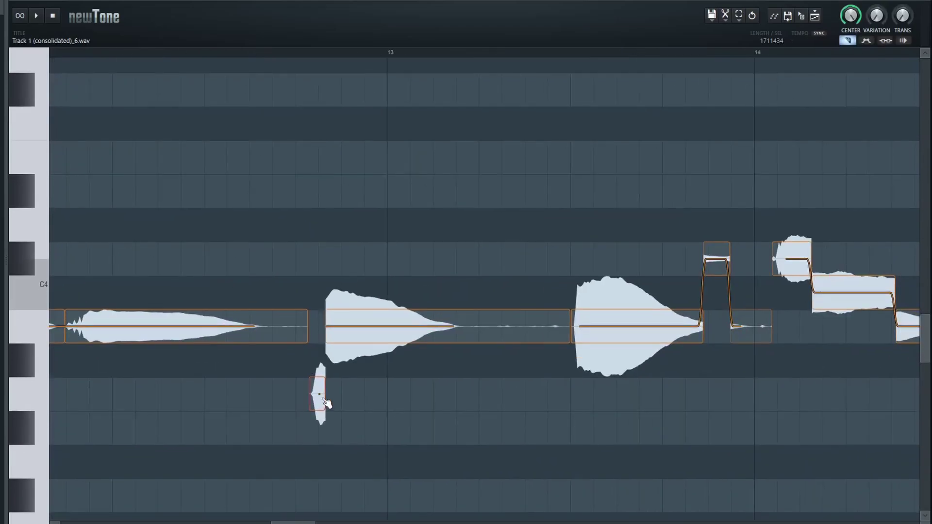
pyautogui.hscroll(15, 326, 403)
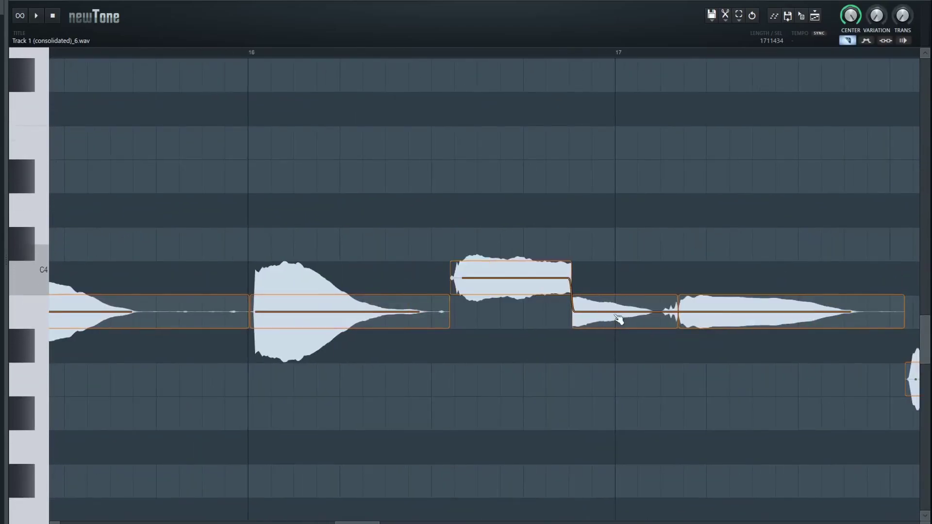
pyautogui.hscroll(15, 349, 235)
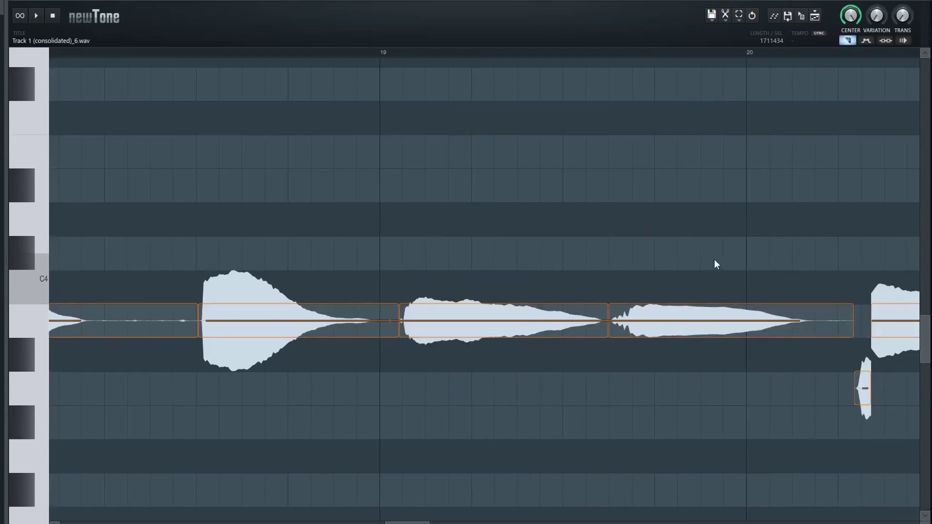
pyautogui.hscroll(15, 715, 263)
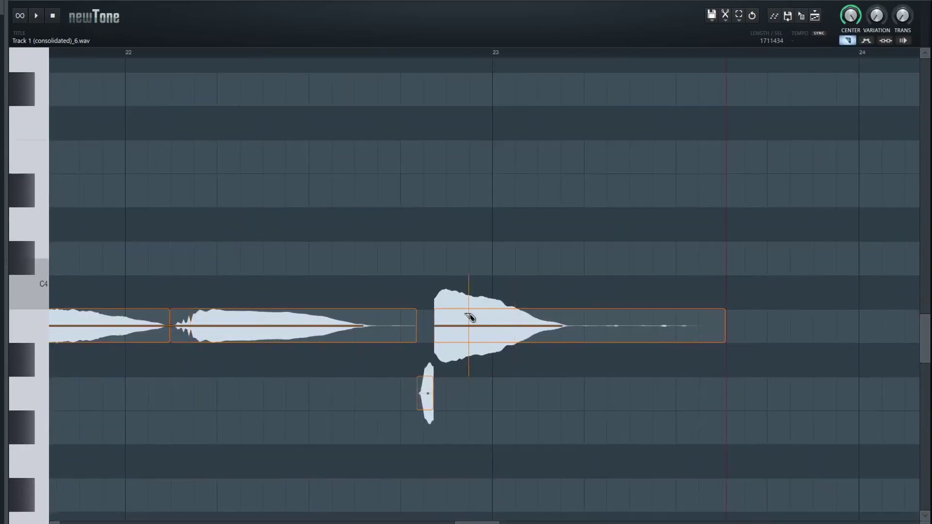
pyautogui.rightClick(427, 399)
# Step: Select the first twelve vocal notes and lower them 6 semitones to F3
pyautogui.scroll(-8, 523, 419)
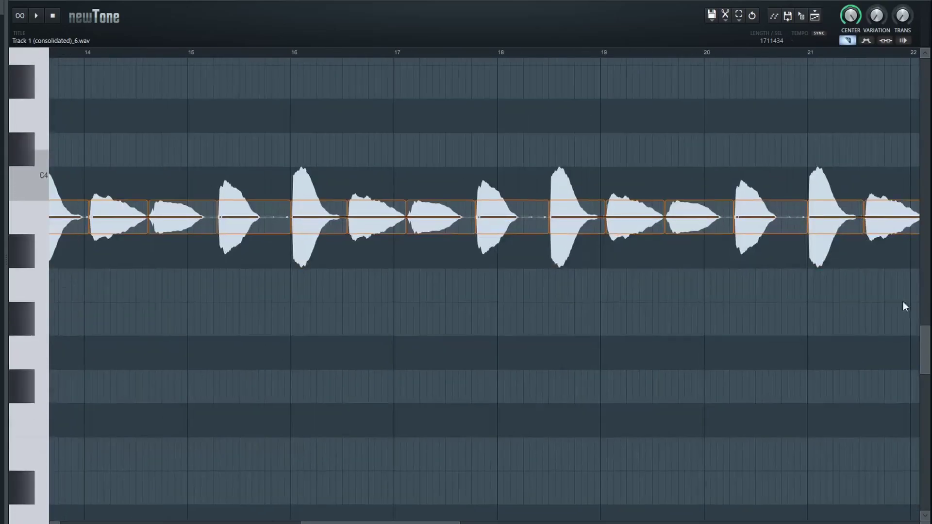
pyautogui.scroll(-2, 320, 394)
pyautogui.scroll(4, 150, 392)
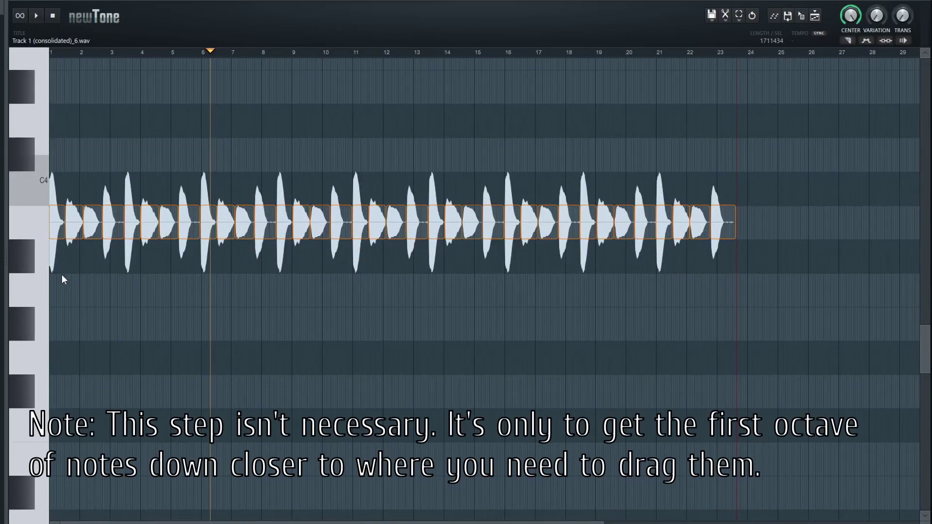
pyautogui.moveTo(65, 211); pyautogui.dragTo(269, 182)
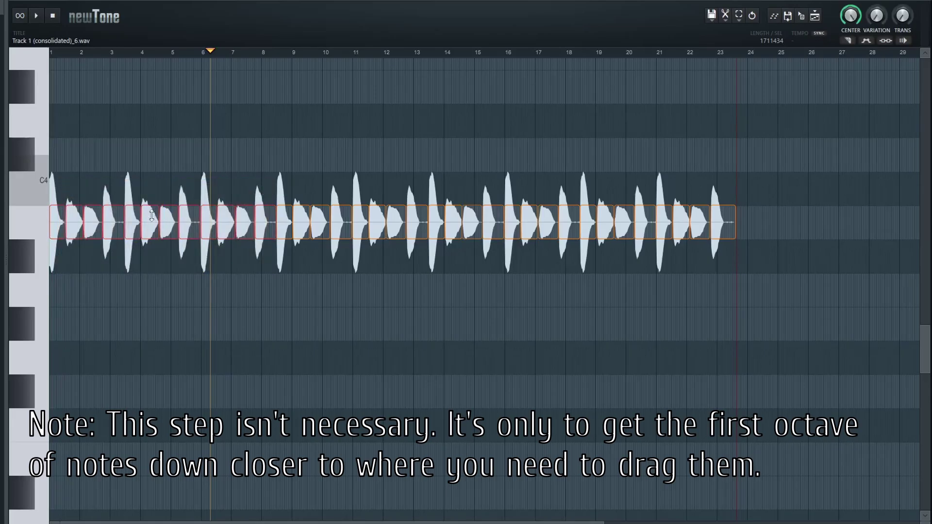
pyautogui.moveTo(166, 218); pyautogui.dragTo(166, 422)
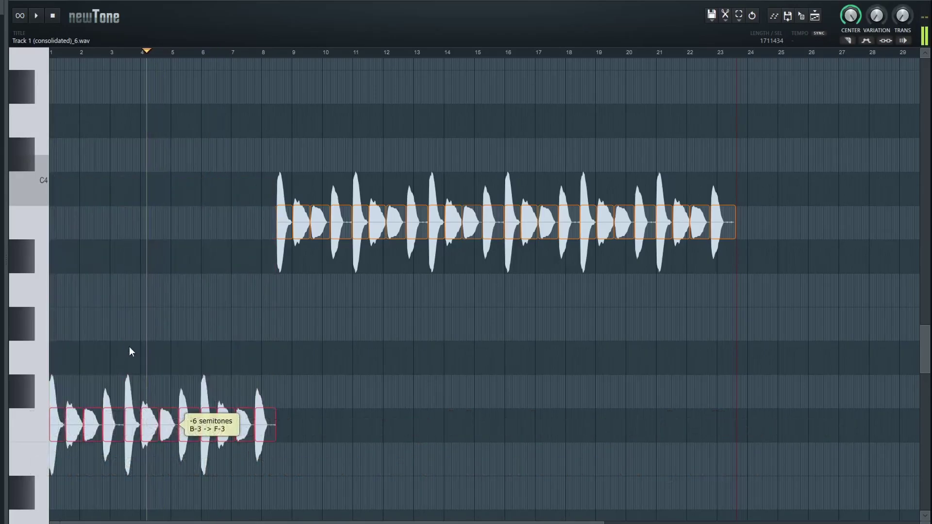
# Step: Lower the first four notes to C3, C#3, D3 and D#3 to begin the chromatic scale
pyautogui.scroll(-4, 129, 346)
pyautogui.scroll(2, 88, 277)
pyautogui.scroll(3, 489, 360)
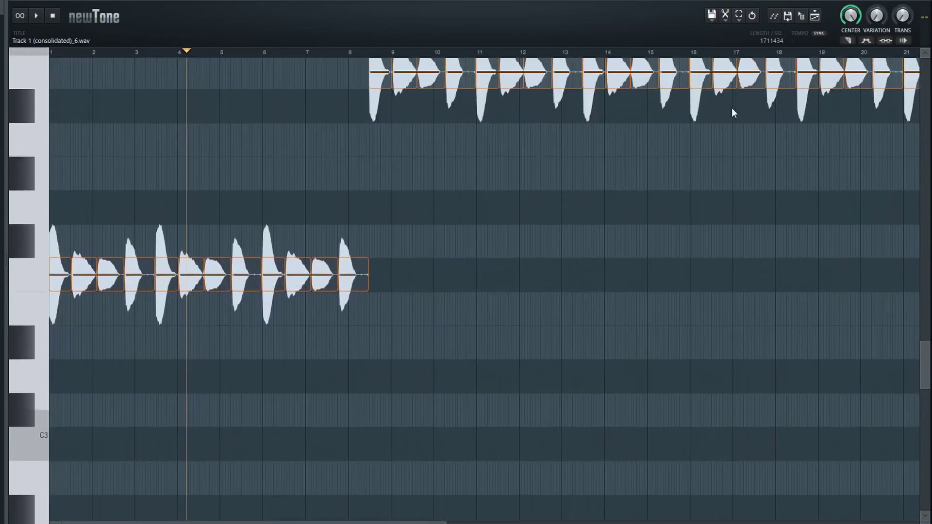
pyautogui.moveTo(925, 343); pyautogui.dragTo(926, 296)
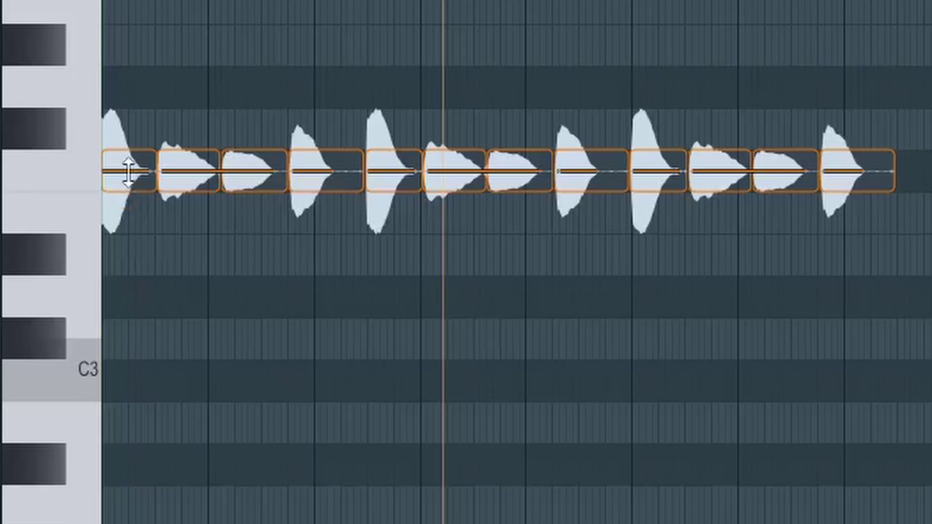
pyautogui.moveTo(128, 171); pyautogui.dragTo(97, 393)
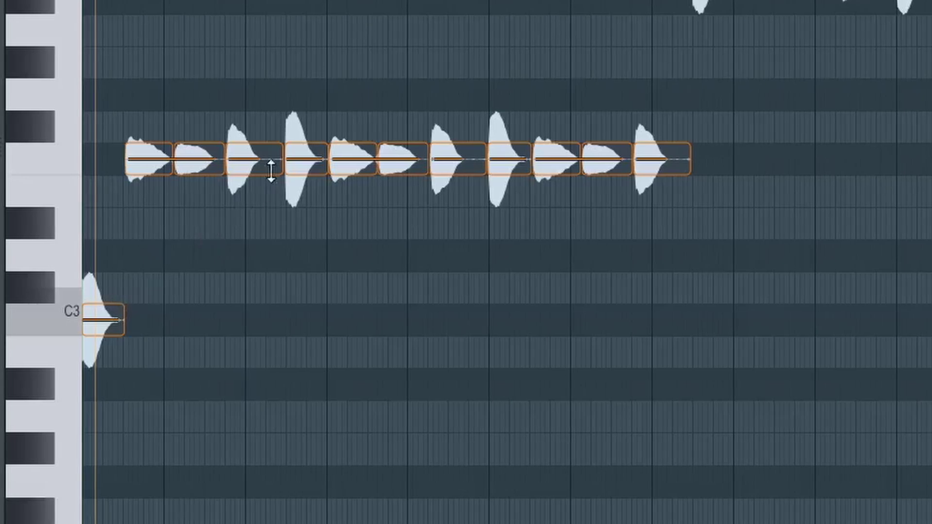
pyautogui.moveTo(153, 165); pyautogui.dragTo(152, 291)
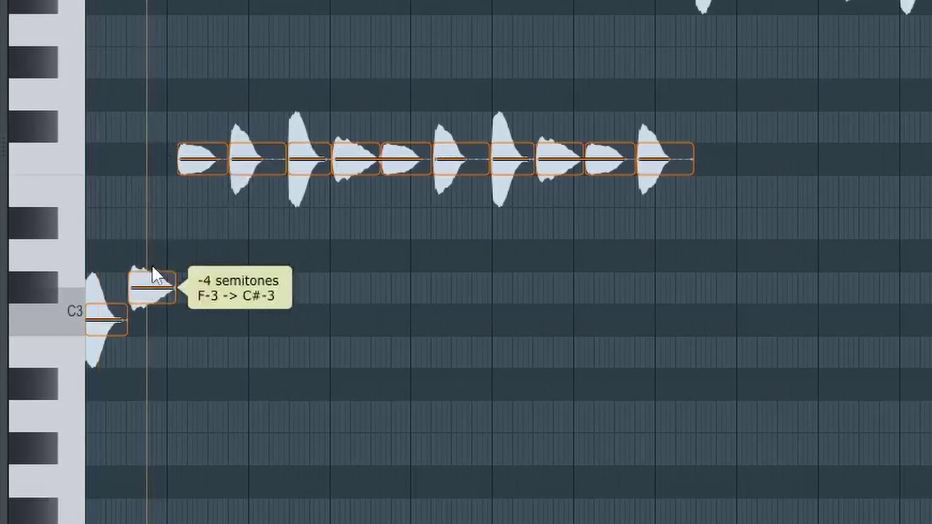
pyautogui.moveTo(199, 168); pyautogui.dragTo(199, 272)
pyautogui.moveTo(250, 179); pyautogui.dragTo(250, 243)
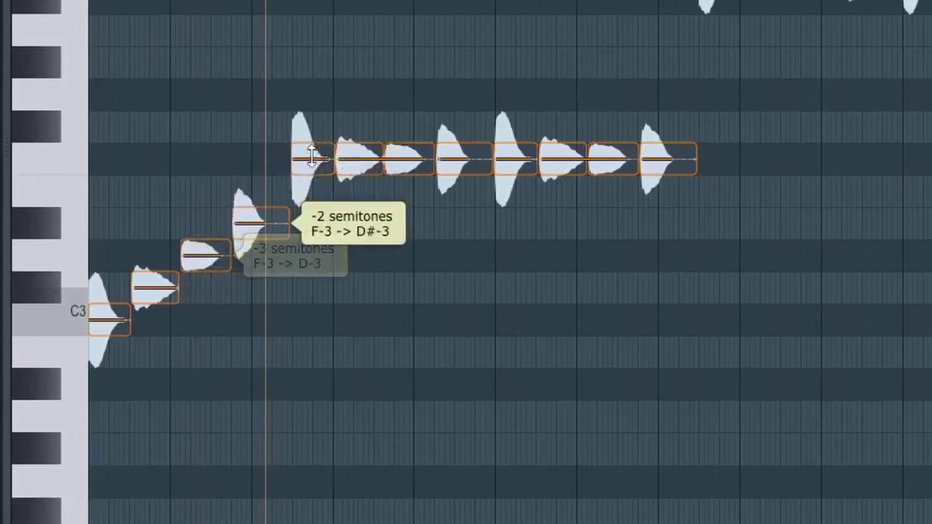
# Step: Shift the rest of the first twelve notes so they rise chromatically from E3 to B3
pyautogui.moveTo(308, 160); pyautogui.dragTo(307, 190)
pyautogui.moveTo(360, 160); pyautogui.dragTo(407, 127)
pyautogui.moveTo(456, 169); pyautogui.dragTo(459, 121)
pyautogui.moveTo(517, 158); pyautogui.dragTo(517, 62)
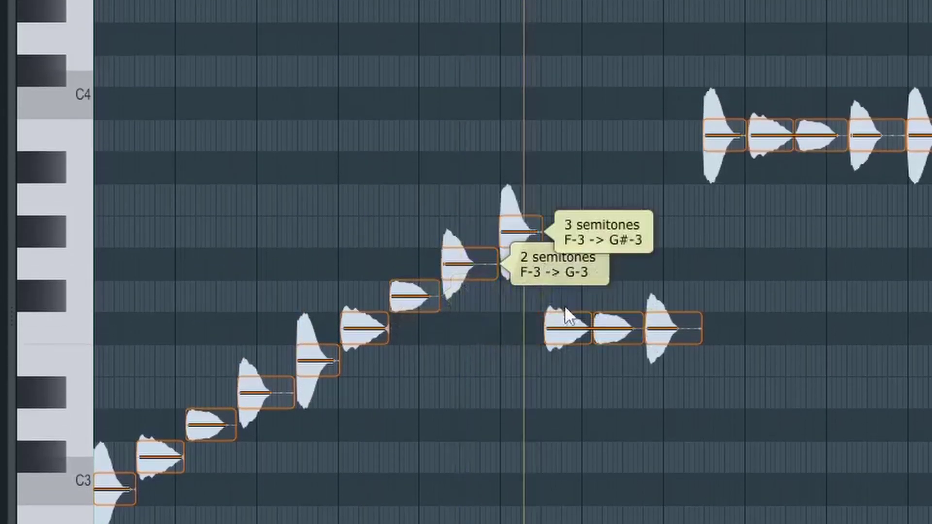
pyautogui.moveTo(563, 158); pyautogui.dragTo(563, 31)
pyautogui.moveTo(634, 323); pyautogui.dragTo(634, 166)
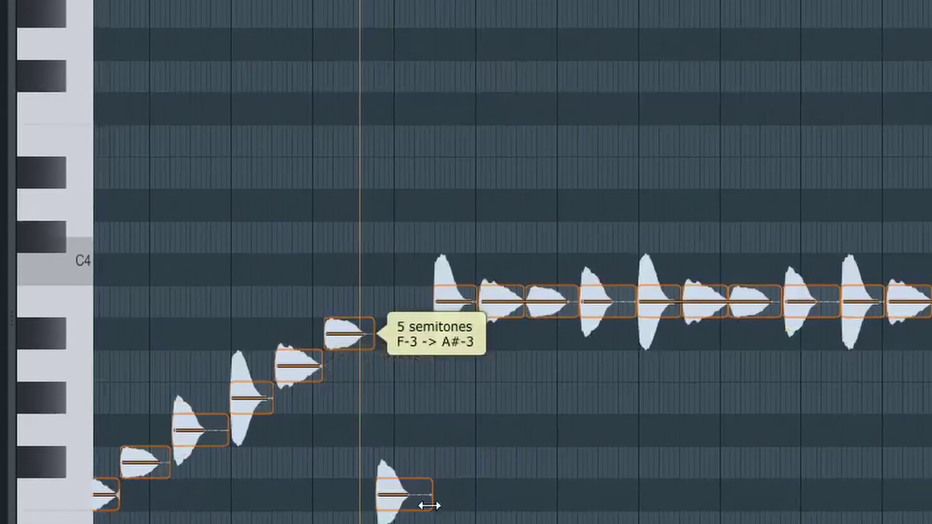
pyautogui.moveTo(409, 500); pyautogui.dragTo(409, 308)
# Step: Arrange the next twelve notes chromatically from C4 to B4, and continue the scale upward with the last twelve from C5
pyautogui.moveTo(220, 251); pyautogui.dragTo(728, 156)
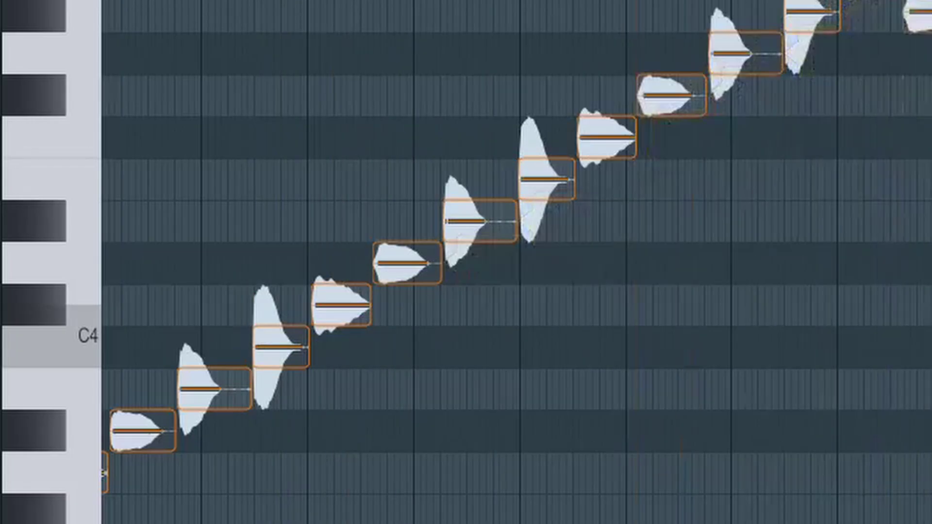
pyautogui.hscroll(10, 390, 258)
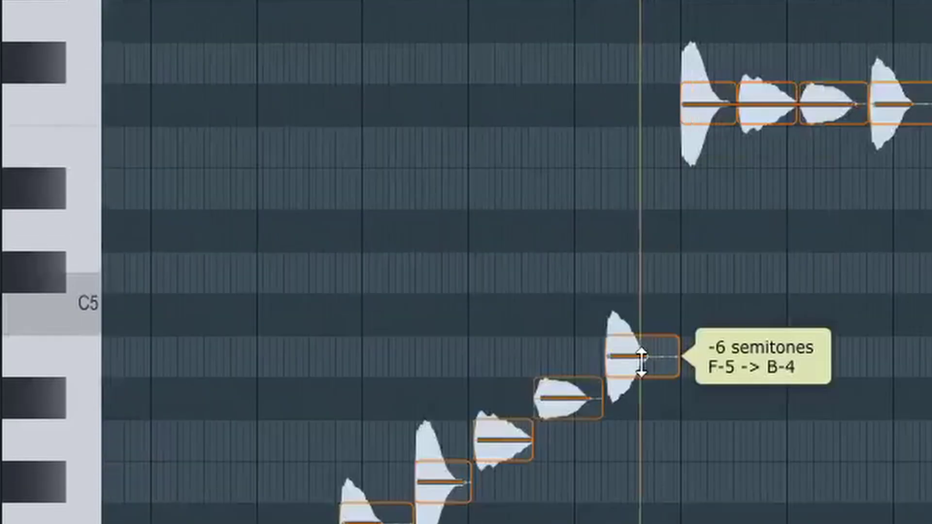
pyautogui.moveTo(797, 80); pyautogui.dragTo(798, 209)
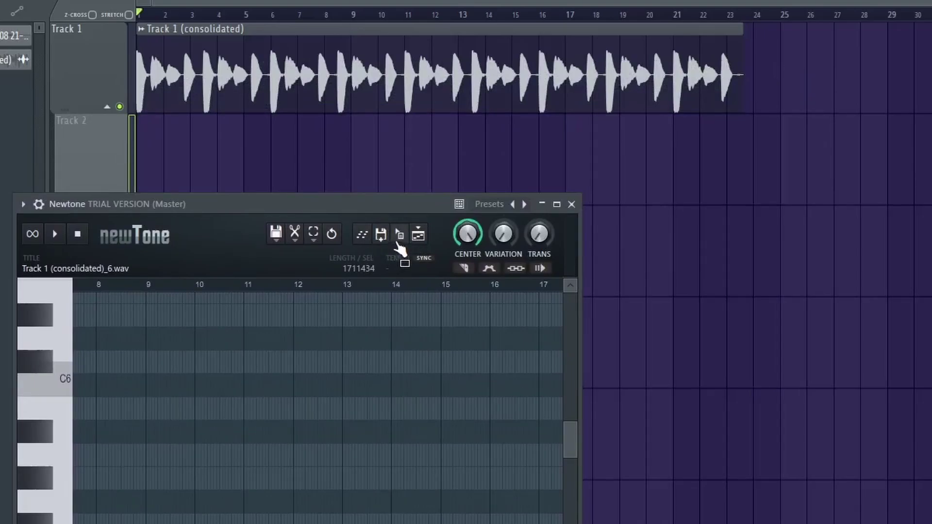
# Step: Place the pitch-corrected audio from Newtone at the start of Track 2 and delete the original Track 1 clip
pyautogui.moveTo(402, 242); pyautogui.dragTo(155, 164)
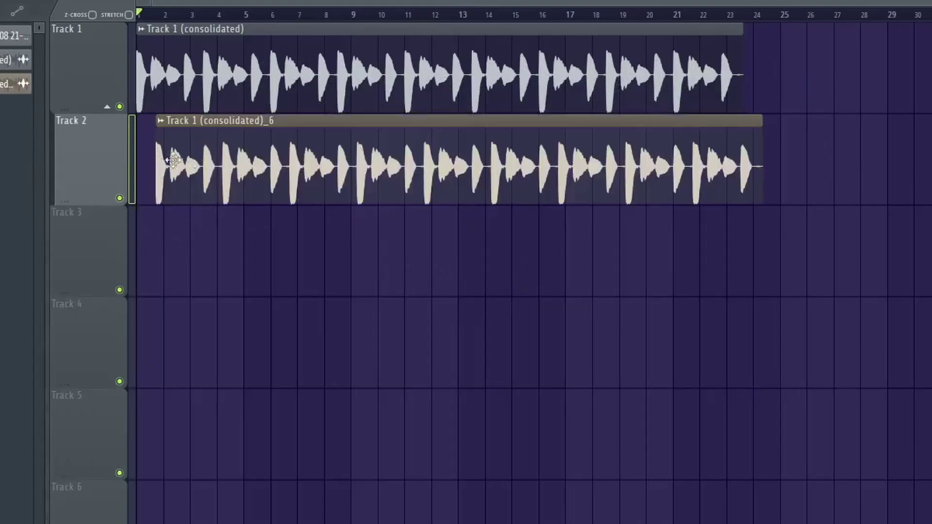
pyautogui.moveTo(300, 160); pyautogui.dragTo(280, 161)
pyautogui.rightClick(200, 92)
pyautogui.press('space')
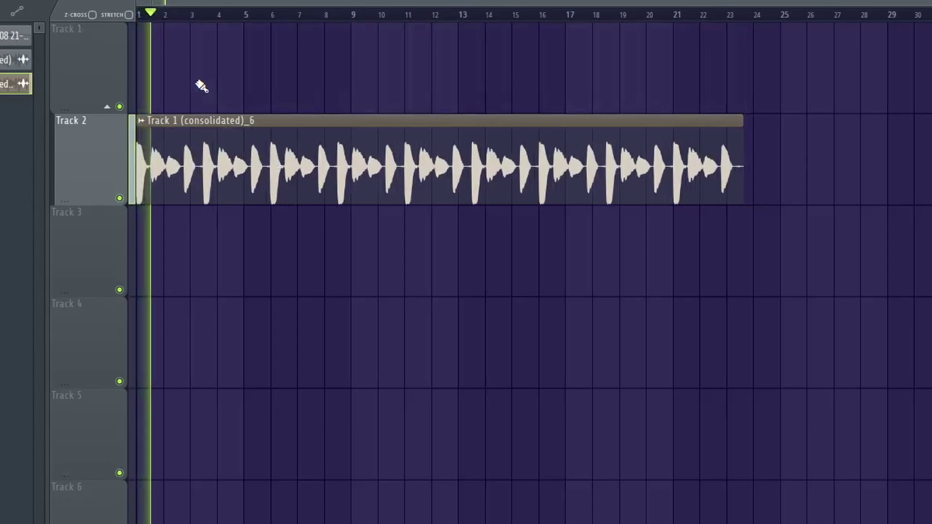
# Step: Delete the corrected clip from Track 2 and reopen Newtone from the Master mixer track, keeping the effect slots uncovered
pyautogui.rightClick(505, 130)
pyautogui.press('F9')
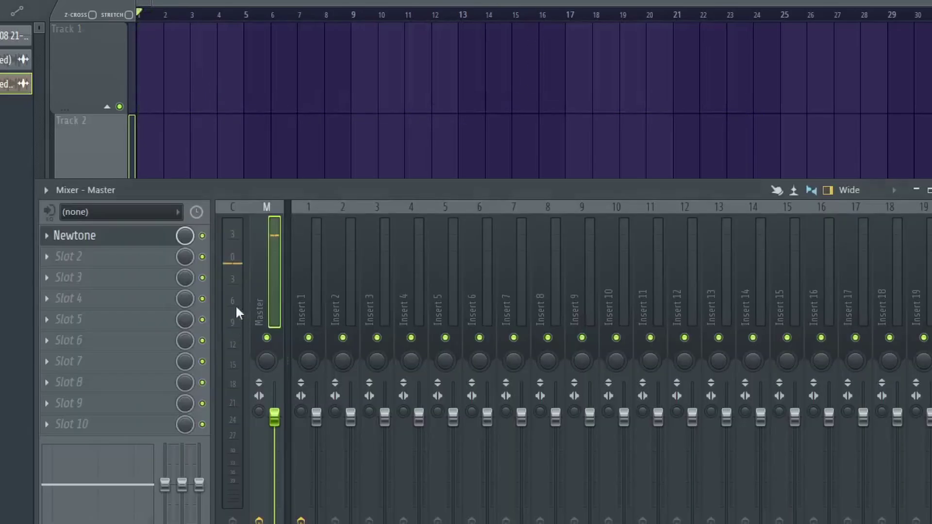
pyautogui.click(146, 237)
pyautogui.moveTo(272, 205); pyautogui.dragTo(347, 137)
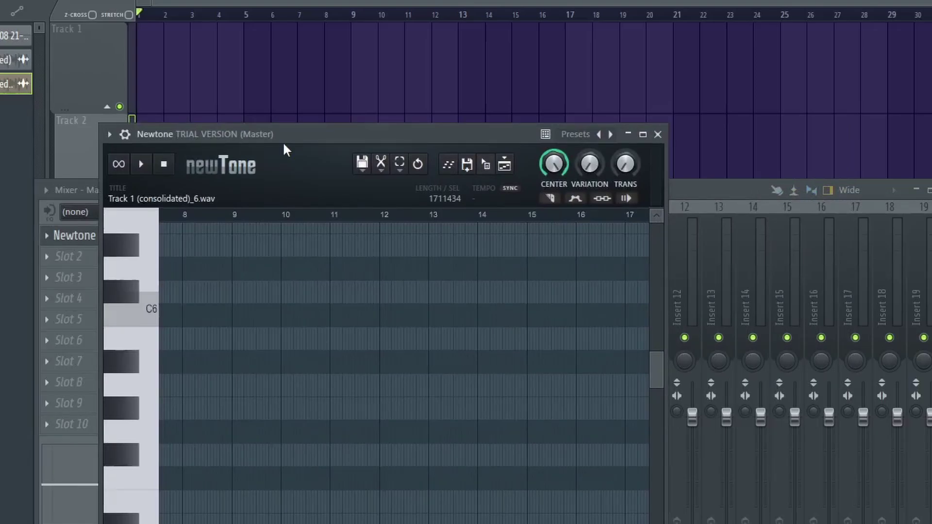
pyautogui.moveTo(283, 144); pyautogui.dragTo(442, 132)
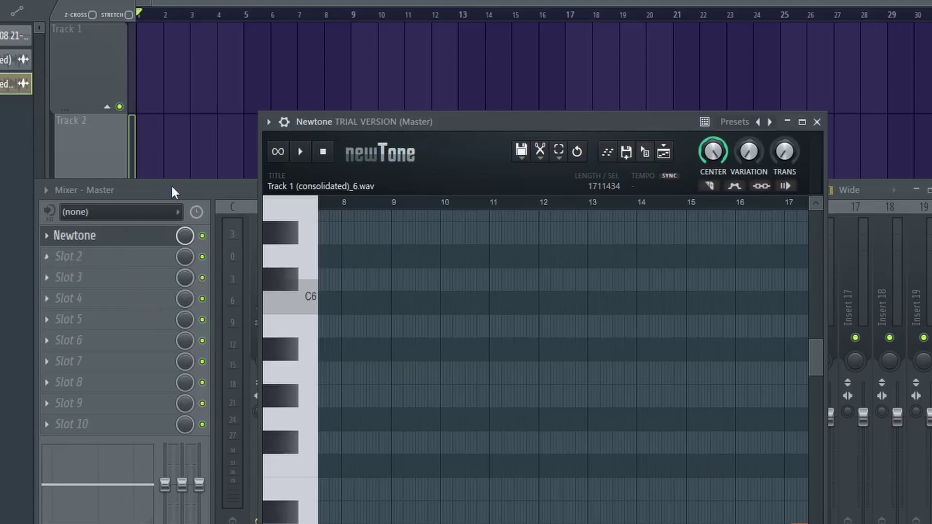
# Step: Load Edison into the second effect slot of the Master mixer track, below Newtone
pyautogui.moveTo(170, 193); pyautogui.dragTo(334, 151)
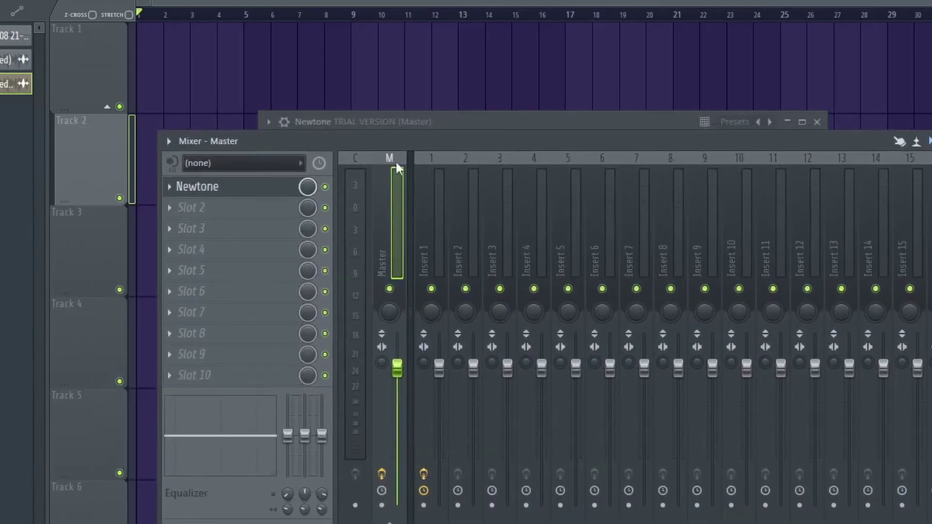
pyautogui.press('F9')
pyautogui.press('F9')
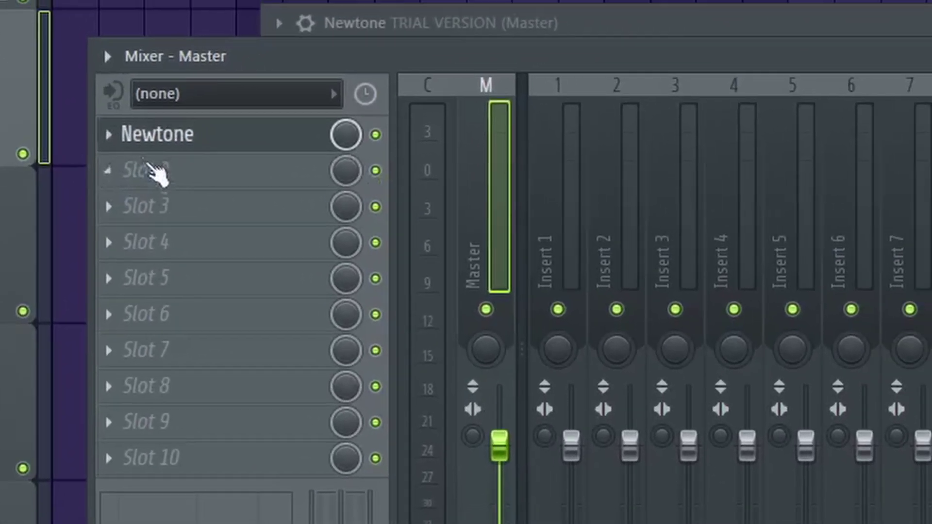
pyautogui.click(160, 169)
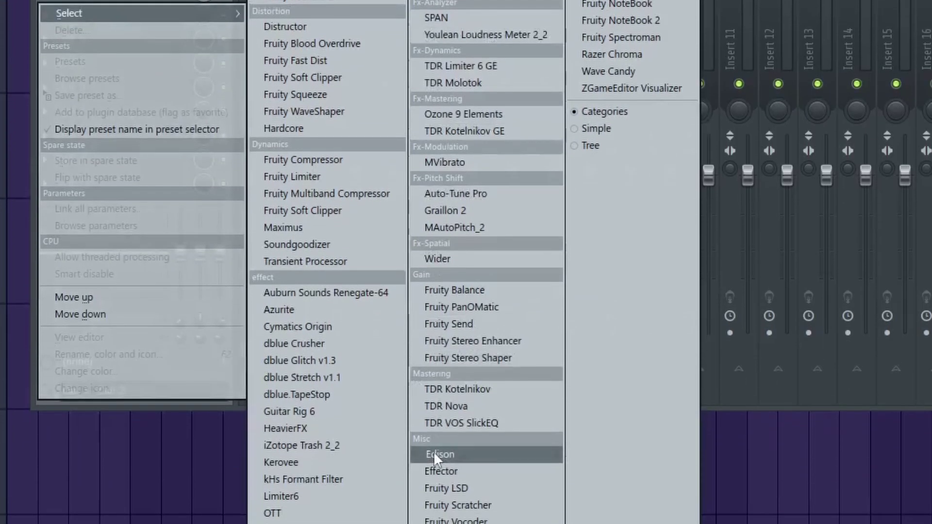
pyautogui.click(437, 454)
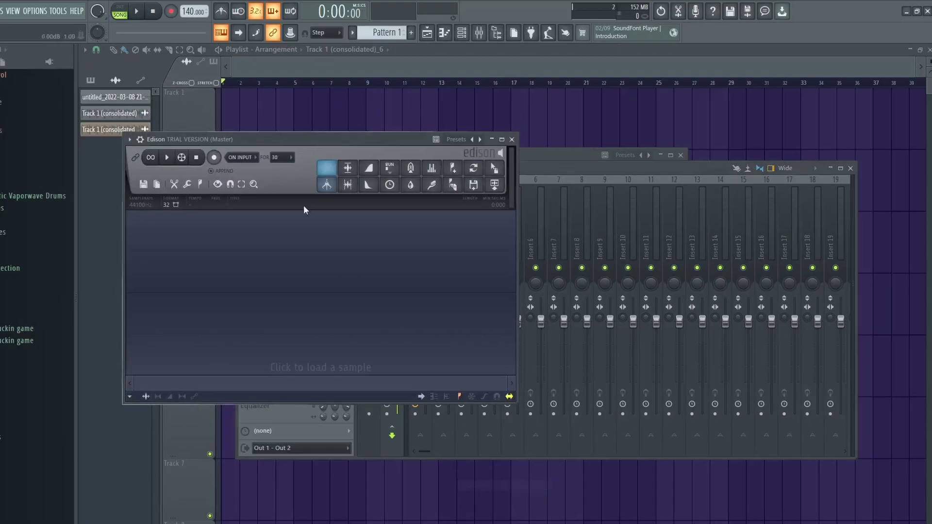
pyautogui.moveTo(317, 142); pyautogui.dragTo(442, 233)
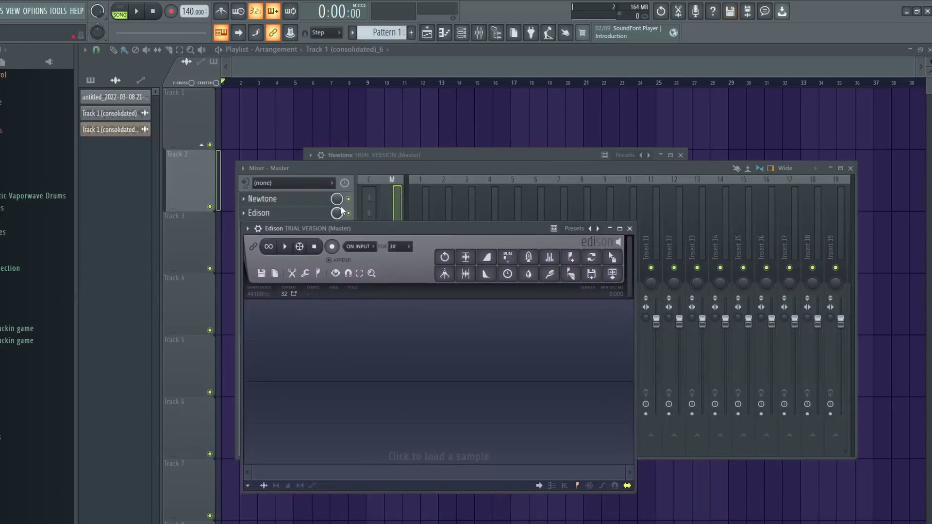
# Step: Preview the Newtone audio from around bar 2, and arrange the Newtone and Edison windows for recording
pyautogui.click(342, 211)
pyautogui.moveTo(443, 160); pyautogui.dragTo(604, 173)
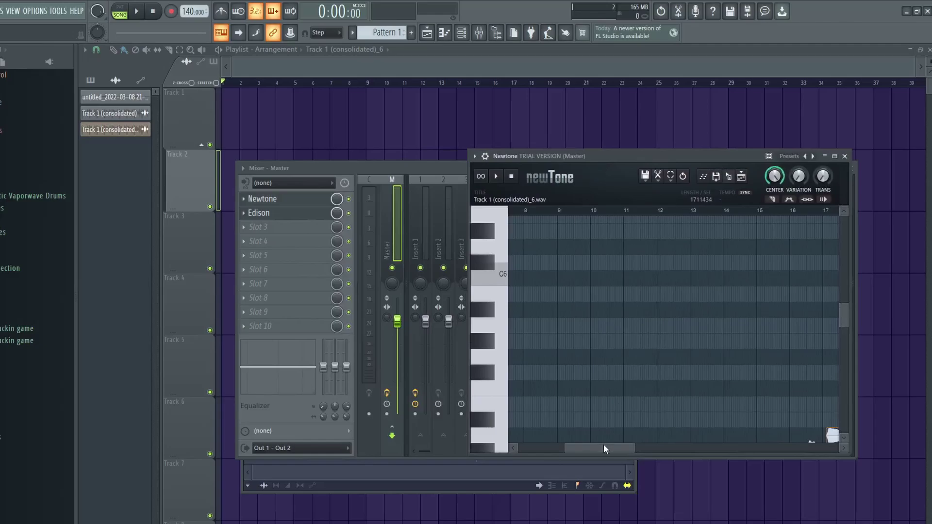
pyautogui.moveTo(605, 448); pyautogui.dragTo(553, 447)
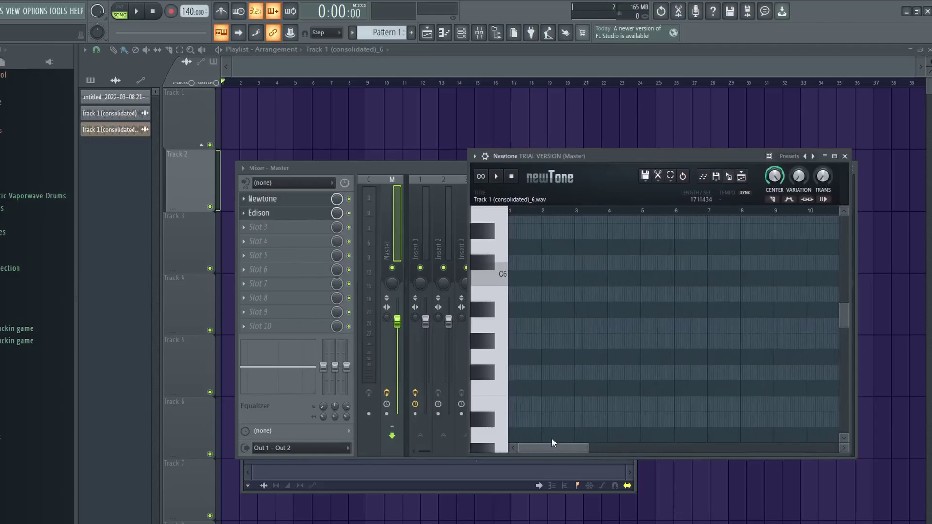
pyautogui.click(543, 212)
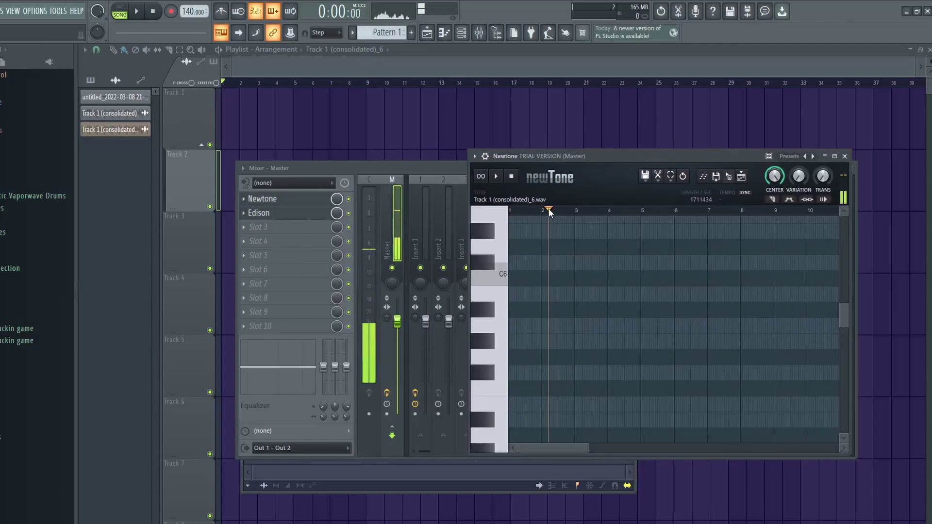
pyautogui.click(285, 214)
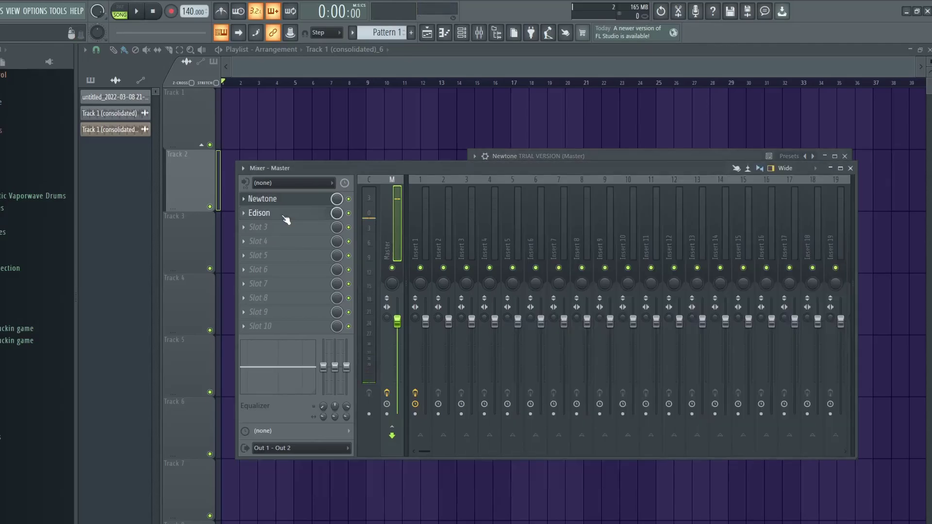
pyautogui.moveTo(415, 240); pyautogui.dragTo(278, 177)
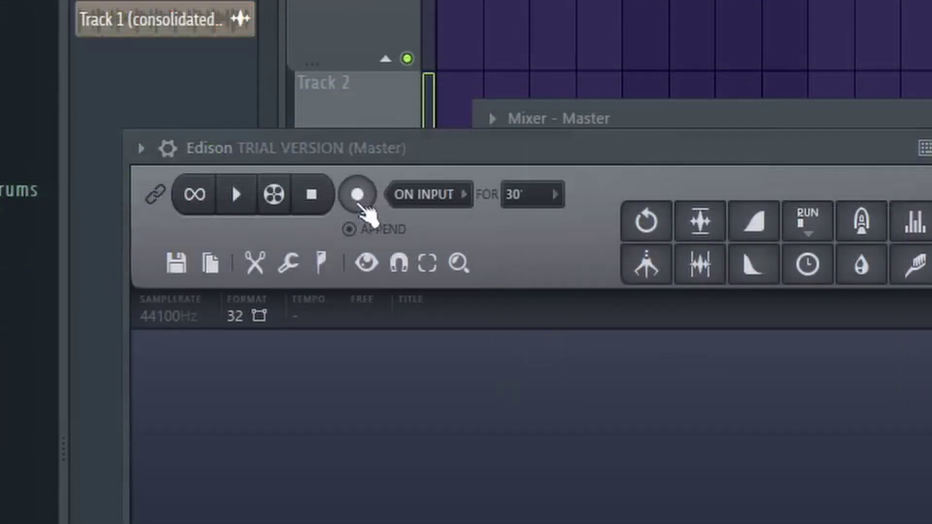
# Step: Record Newtone's full playback from the beginning into Edison using the On Input mode
pyautogui.click(359, 197)
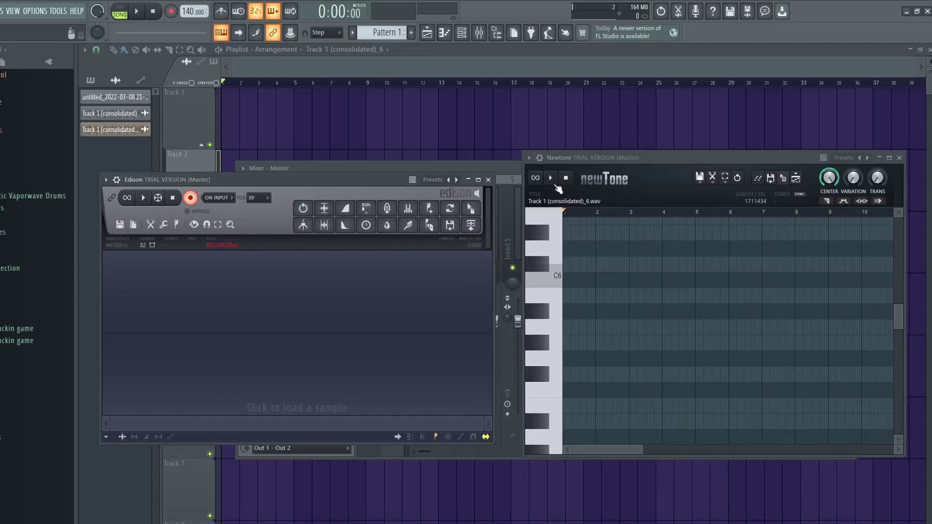
pyautogui.click(550, 178)
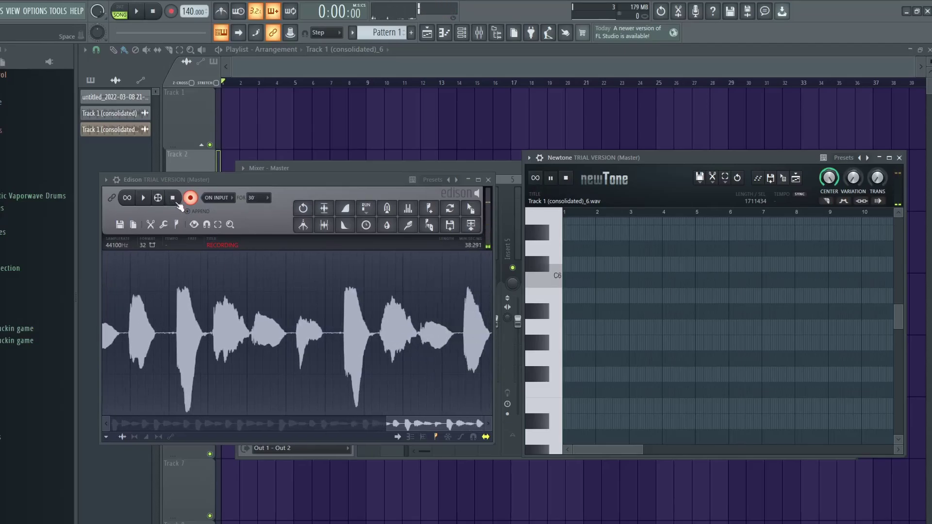
pyautogui.click(172, 198)
pyautogui.moveTo(284, 181); pyautogui.dragTo(331, 182)
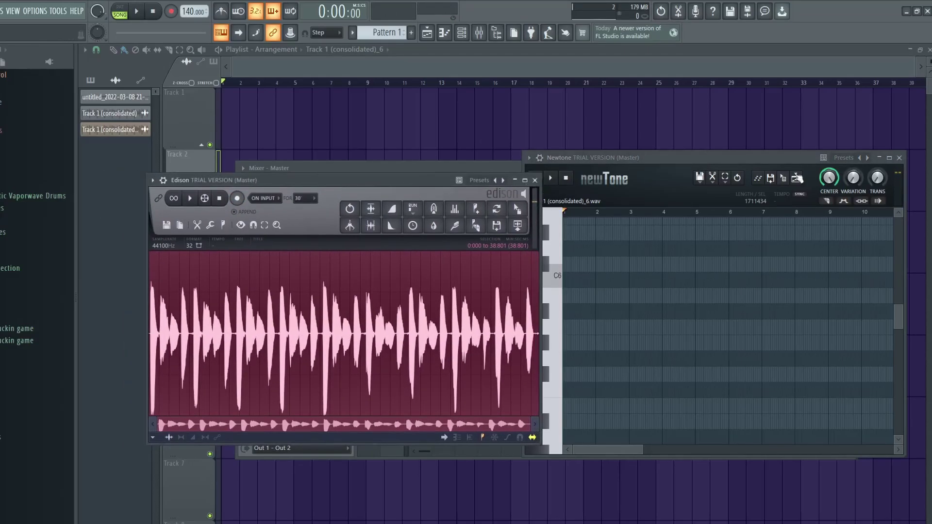
# Step: Close Newtone and the mixer, place the Edison recording at the start of Track 1 and play the clip
pyautogui.click(899, 158)
pyautogui.click(850, 168)
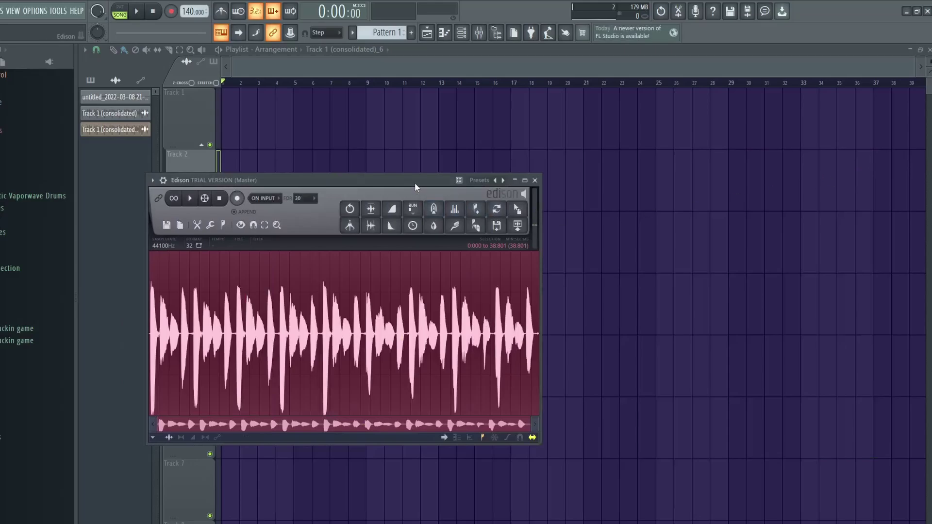
pyautogui.moveTo(415, 183); pyautogui.dragTo(491, 226)
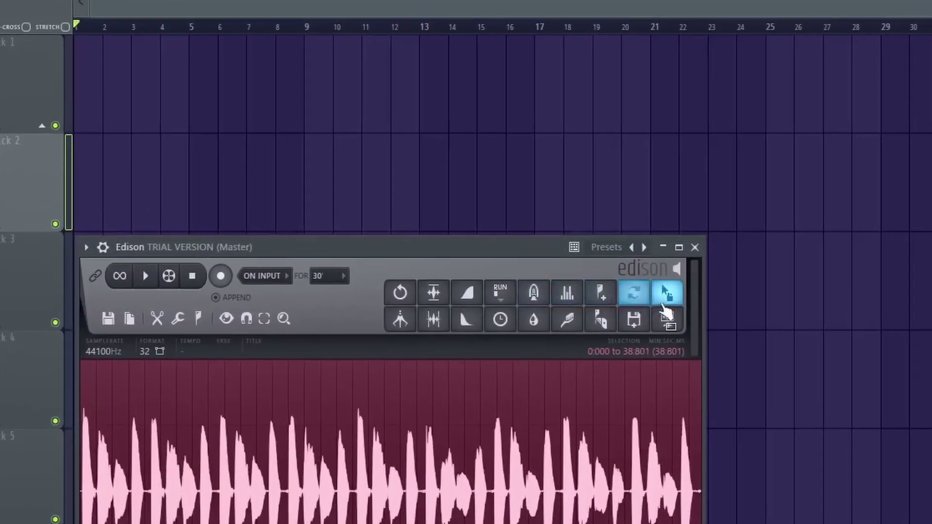
pyautogui.moveTo(593, 251); pyautogui.dragTo(593, 258)
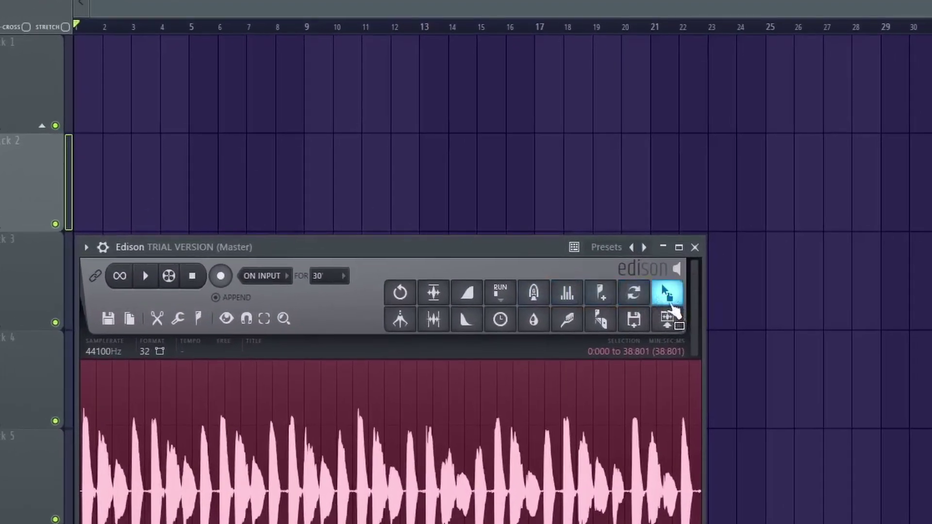
pyautogui.moveTo(666, 291); pyautogui.dragTo(84, 87)
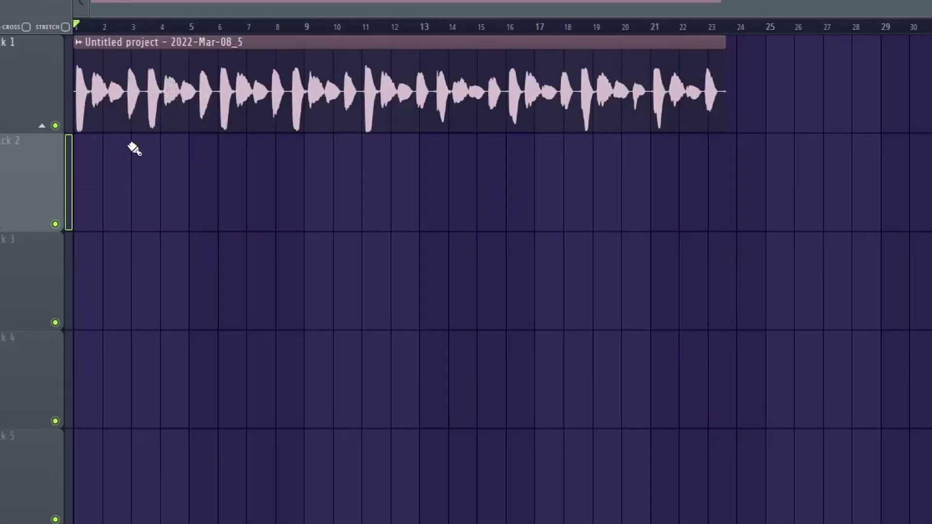
pyautogui.press('space')
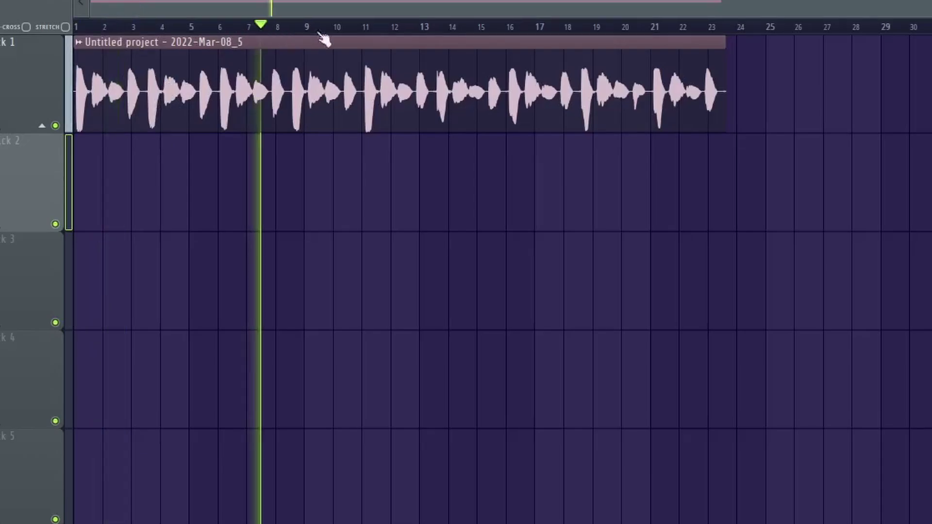
pyautogui.press('space')
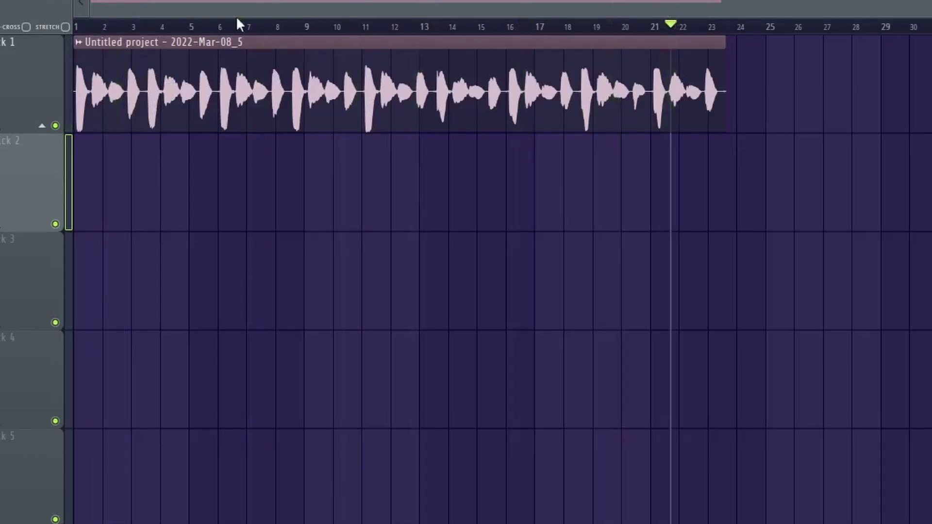
# Step: Open the mixer and the channel settings of the new Track 1 audio clip
pyautogui.press('F9')
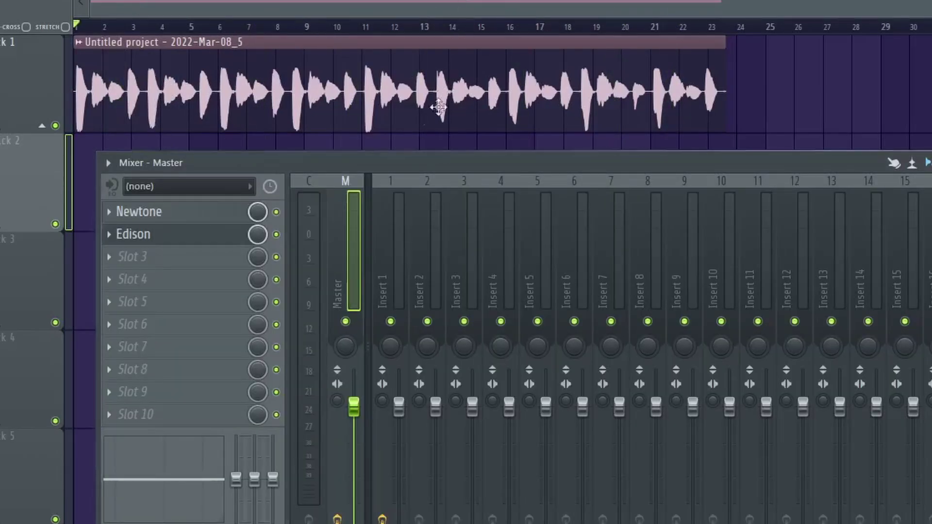
pyautogui.doubleClick(201, 88)
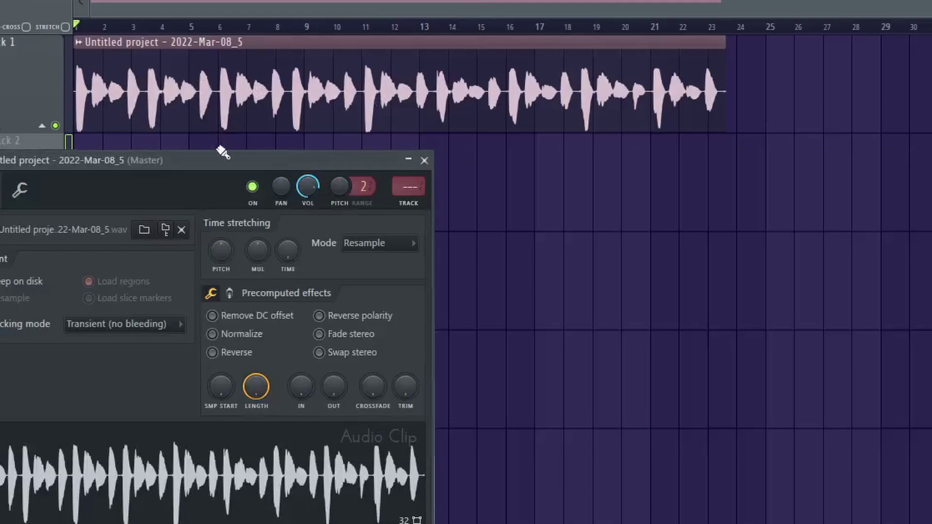
pyautogui.moveTo(222, 153); pyautogui.dragTo(341, 202)
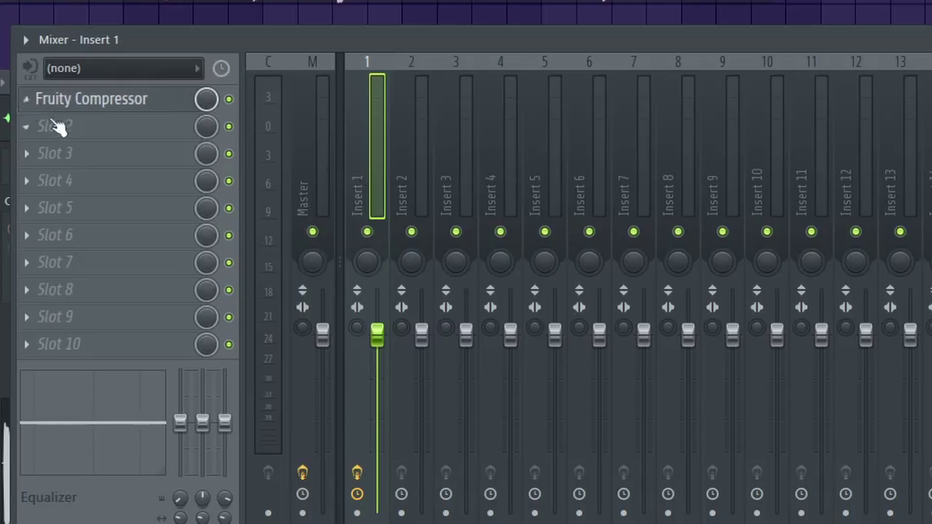
# Step: Replace Fruity Compressor with Fruity Parametric EQ 2 in the first effect slot of Insert 1
pyautogui.click(54, 99)
pyautogui.click(43, 141)
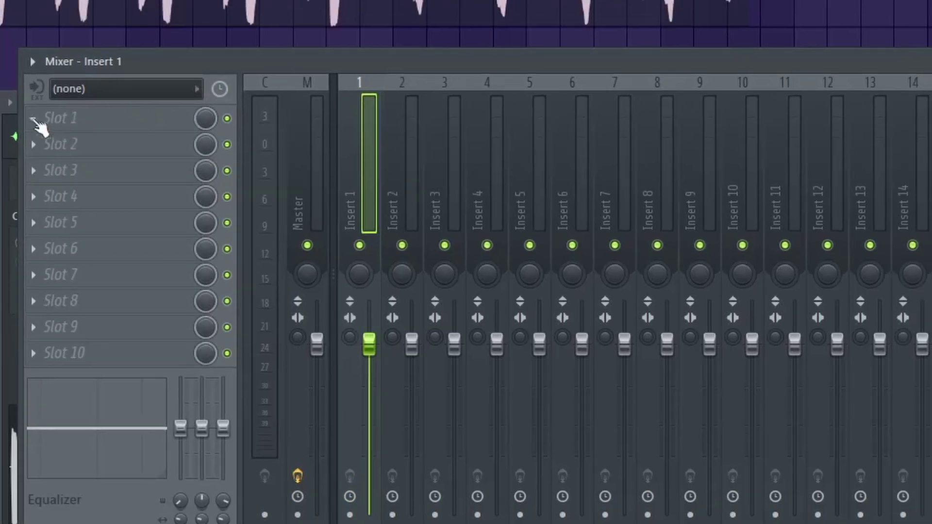
pyautogui.click(73, 102)
pyautogui.moveTo(55, 125)
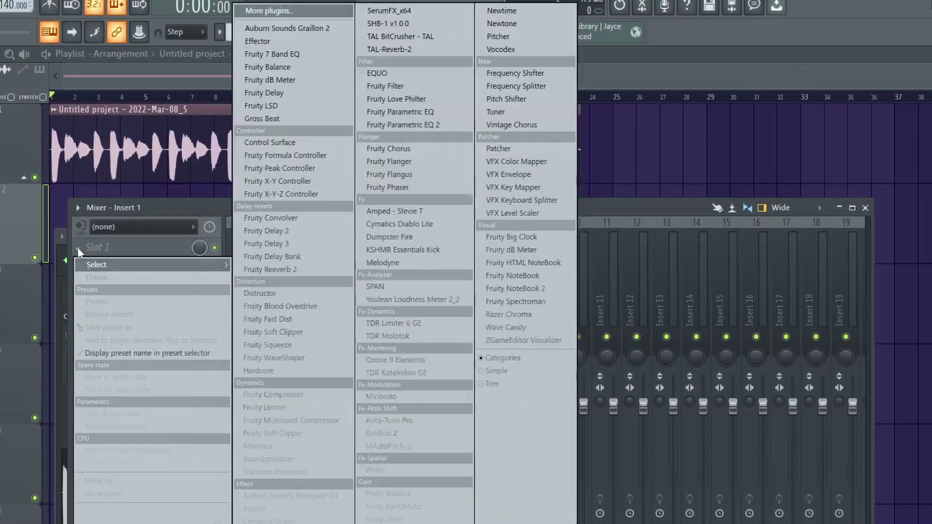
pyautogui.click(445, 125)
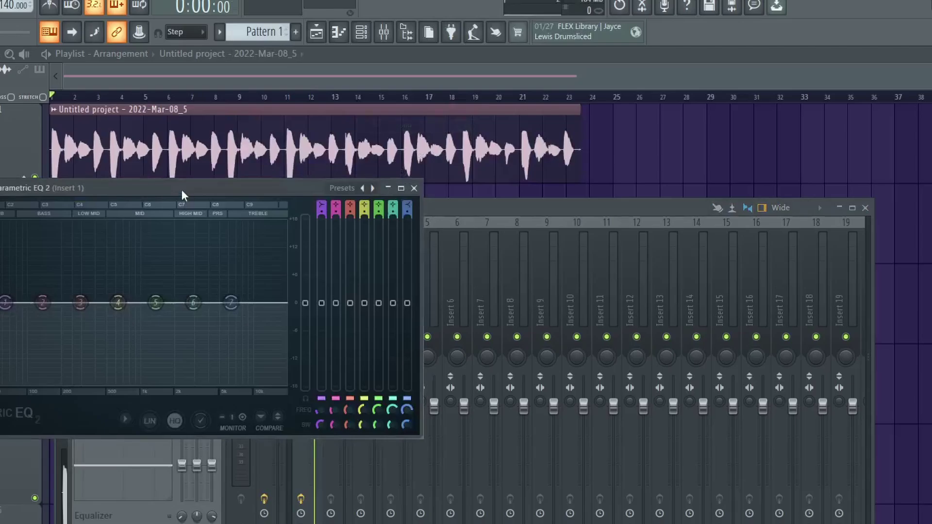
pyautogui.moveTo(182, 194); pyautogui.dragTo(294, 191)
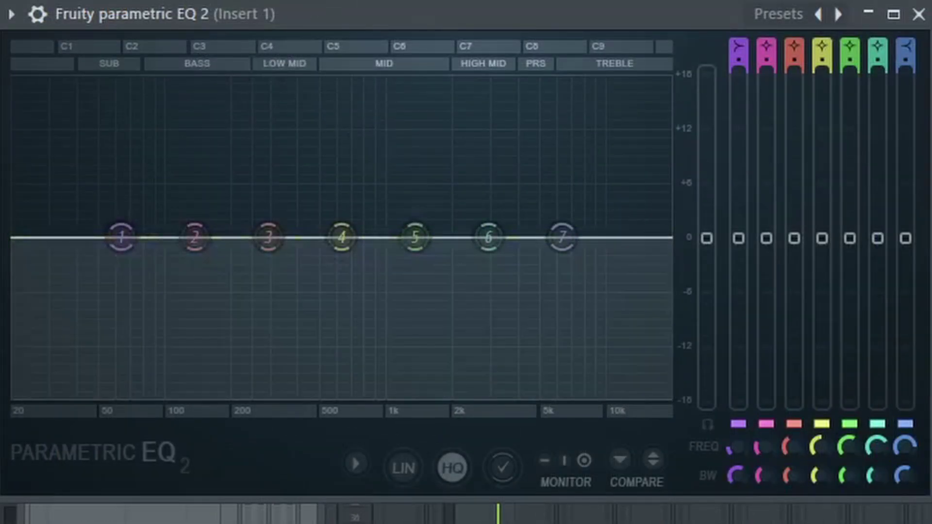
pyautogui.rightClick(121, 238)
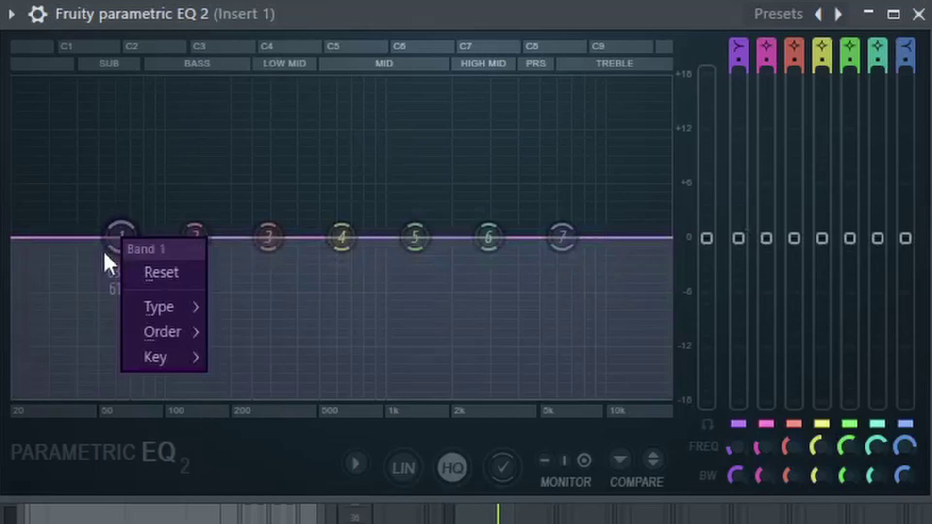
pyautogui.click(82, 367)
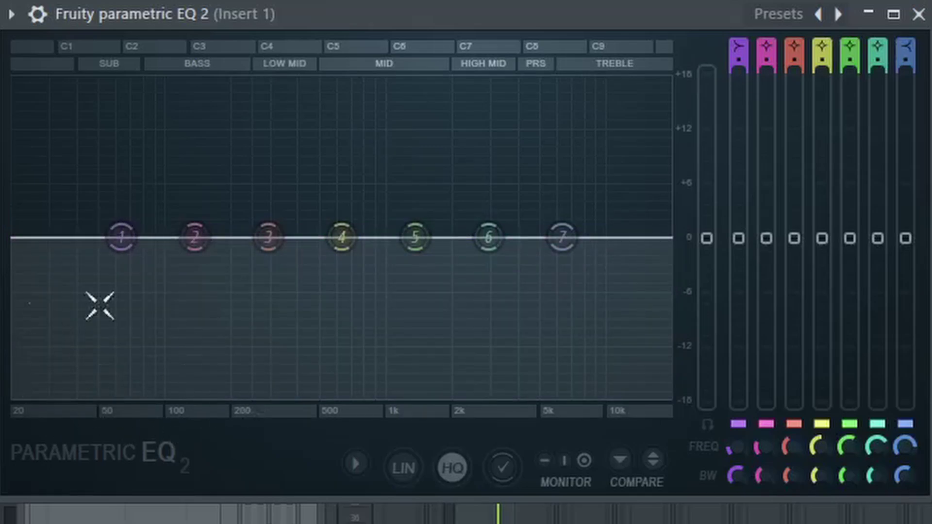
pyautogui.rightClick(120, 237)
pyautogui.moveTo(163, 310)
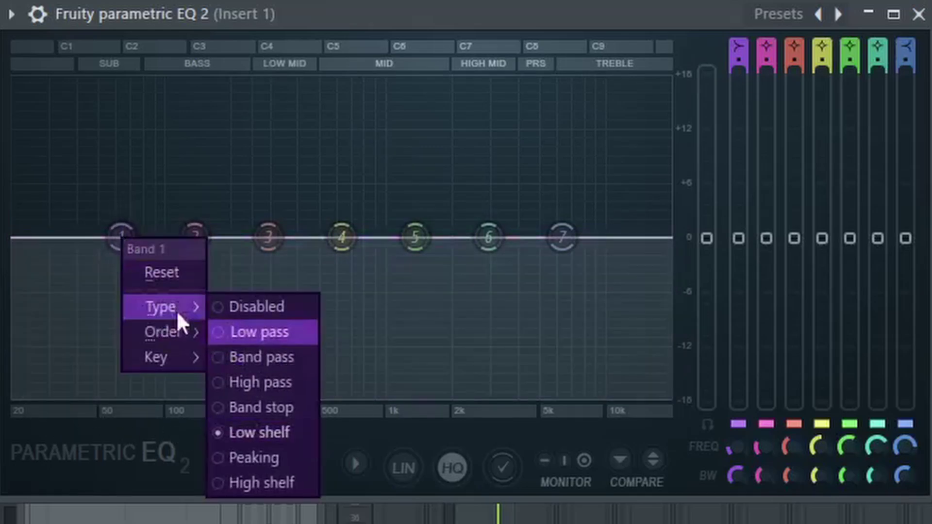
pyautogui.click(122, 241)
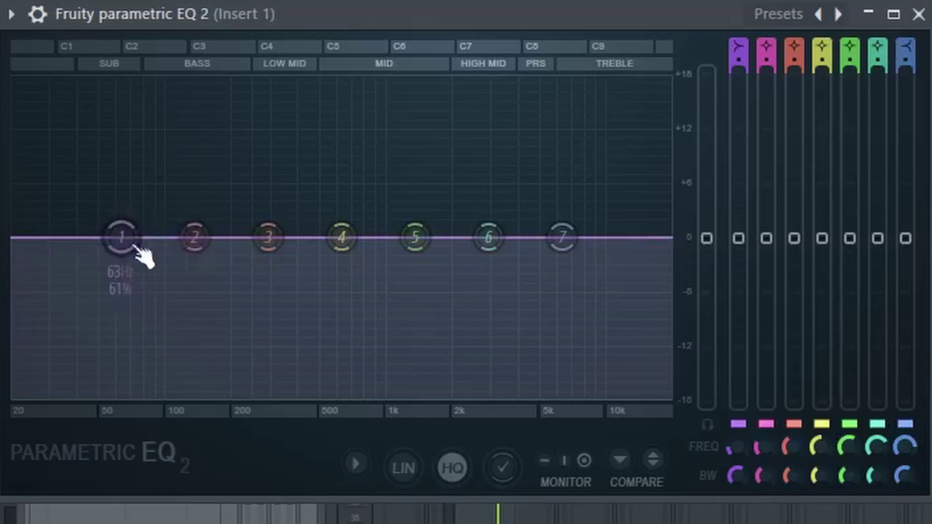
# Step: Set EQ band 1 to High pass, steepen its slope and move its cutoff to just above 100 Hz
pyautogui.rightClick(110, 242)
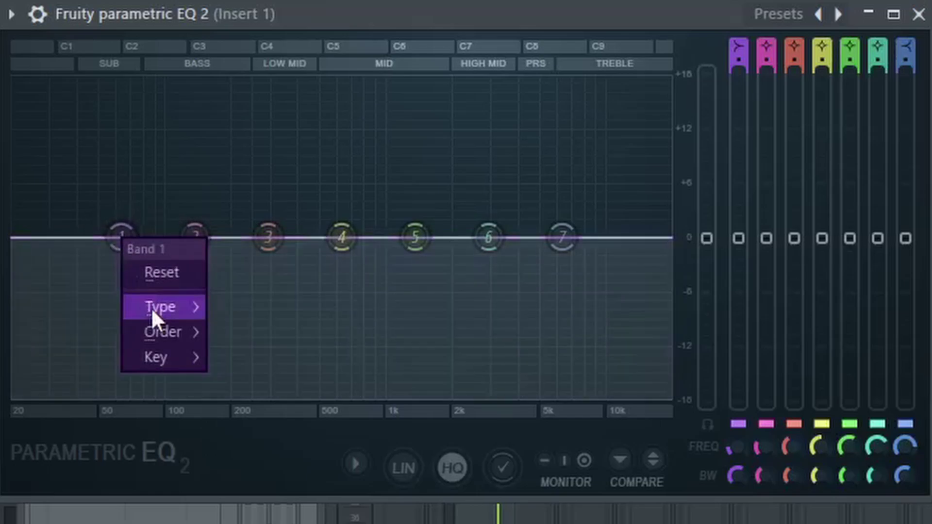
pyautogui.moveTo(150, 308)
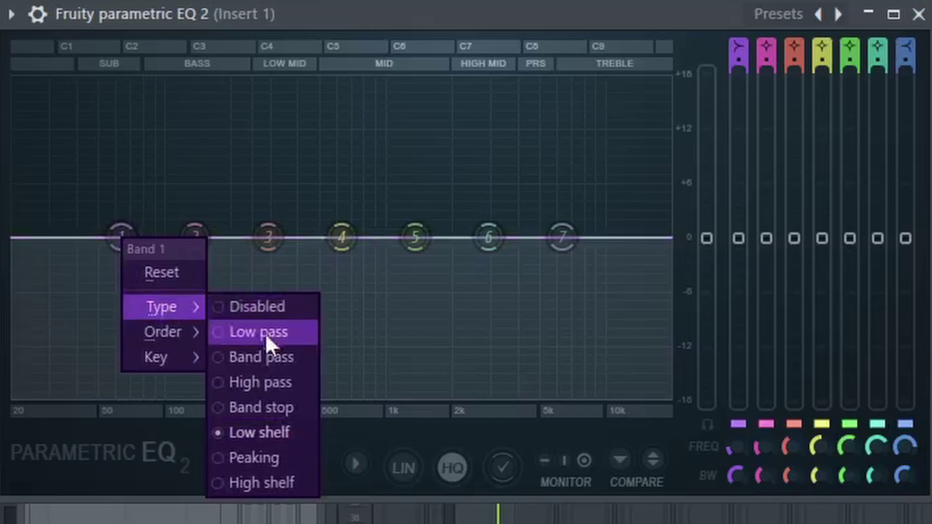
pyautogui.click(276, 388)
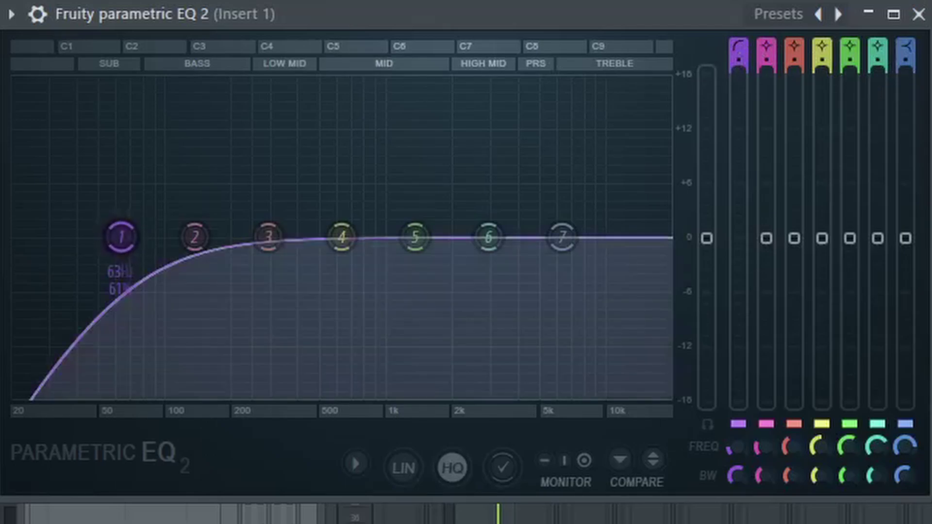
pyautogui.scroll(8, 121, 236)
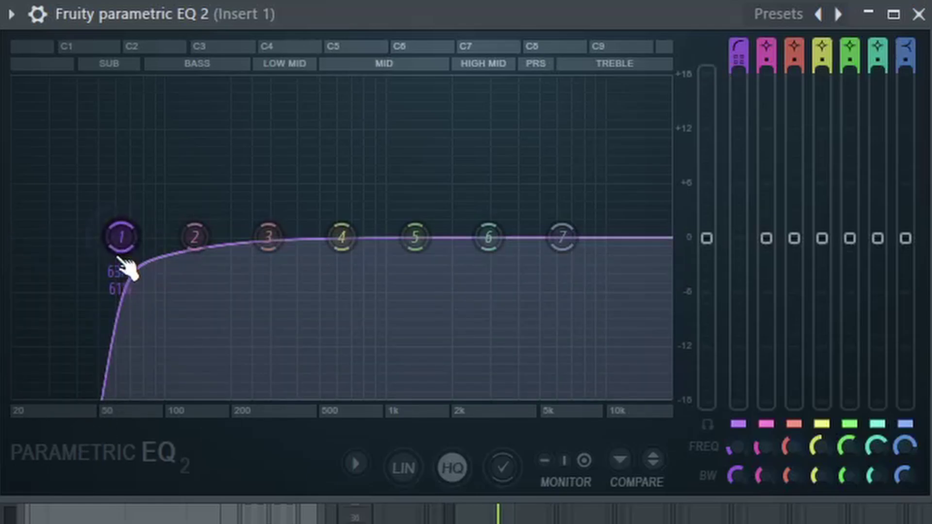
pyautogui.moveTo(122, 258); pyautogui.dragTo(159, 388)
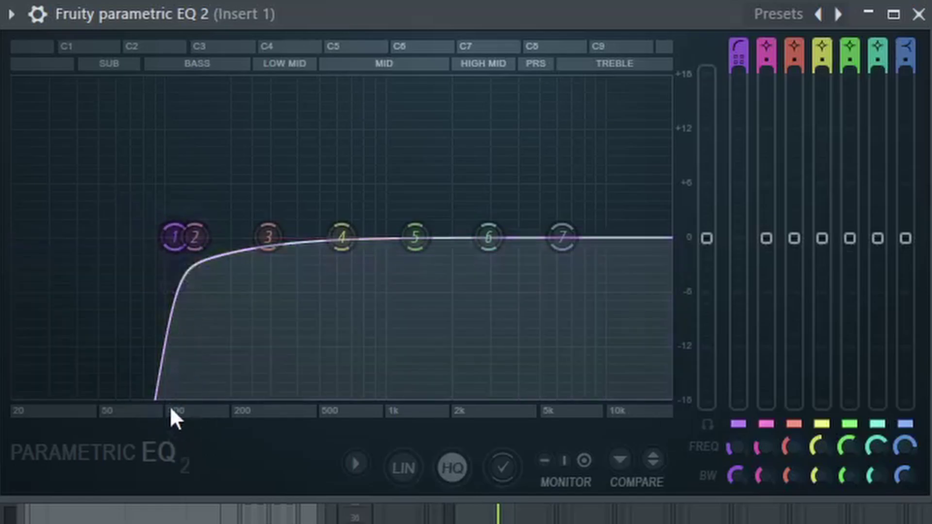
# Step: Play the clip through the EQ to view its spectrum and boost the high-frequency band 7
pyautogui.press('space')
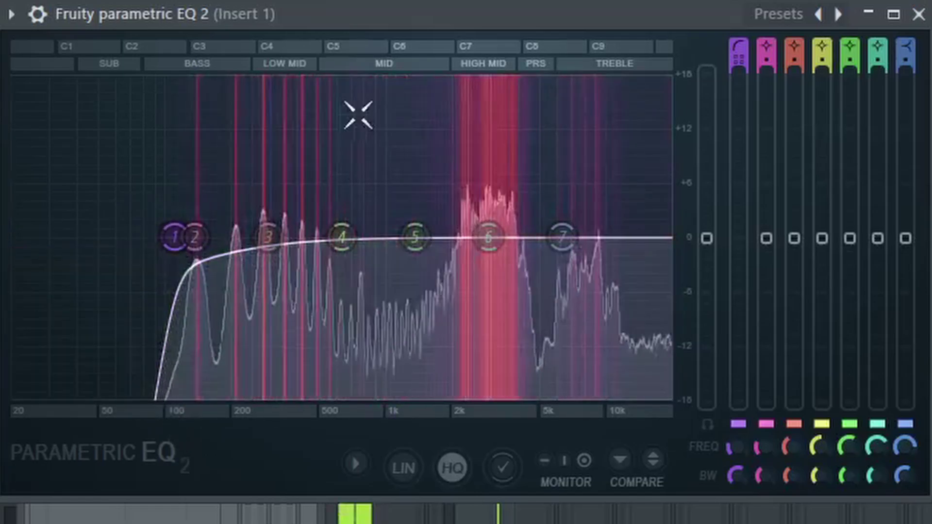
pyautogui.press('space')
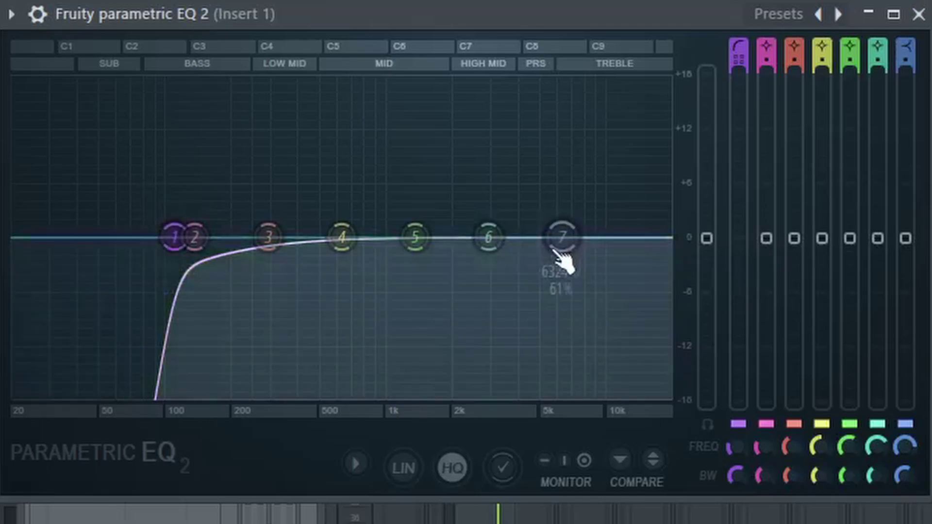
pyautogui.moveTo(556, 250); pyautogui.dragTo(556, 201)
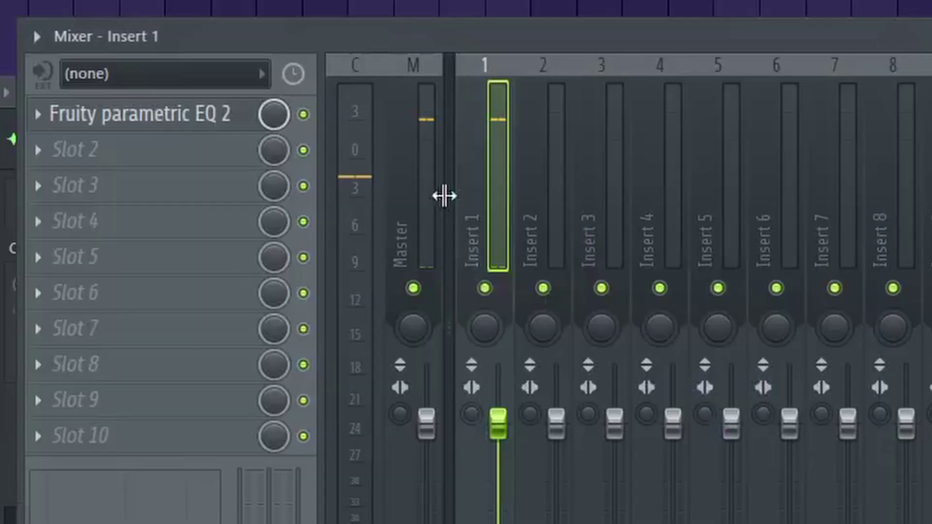
# Step: Load Fruity Compressor into effect slot 2 of Insert 1 and reposition its window
pyautogui.click(107, 165)
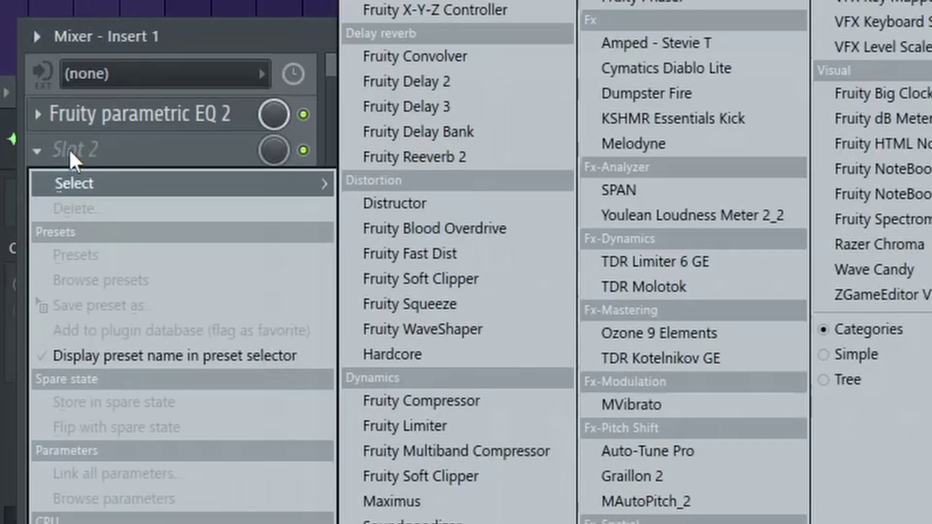
pyautogui.click(431, 401)
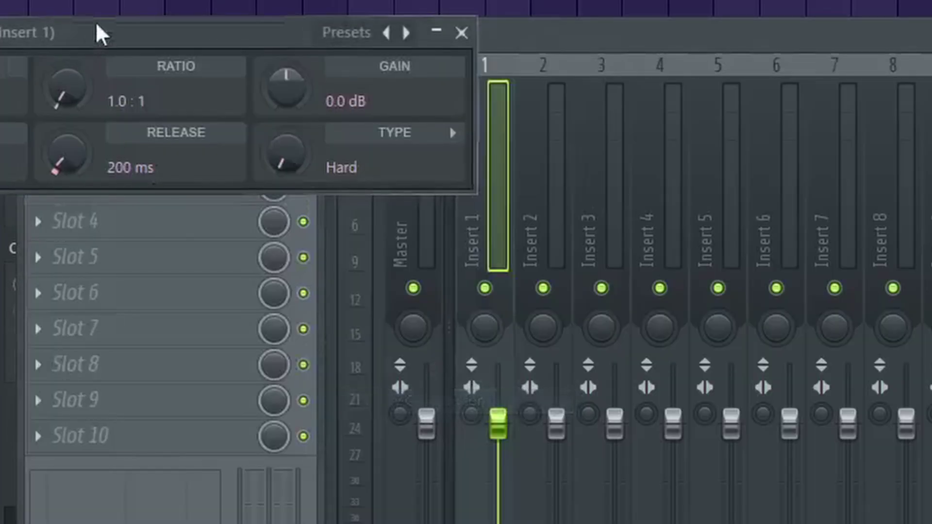
pyautogui.moveTo(98, 31); pyautogui.dragTo(427, 257)
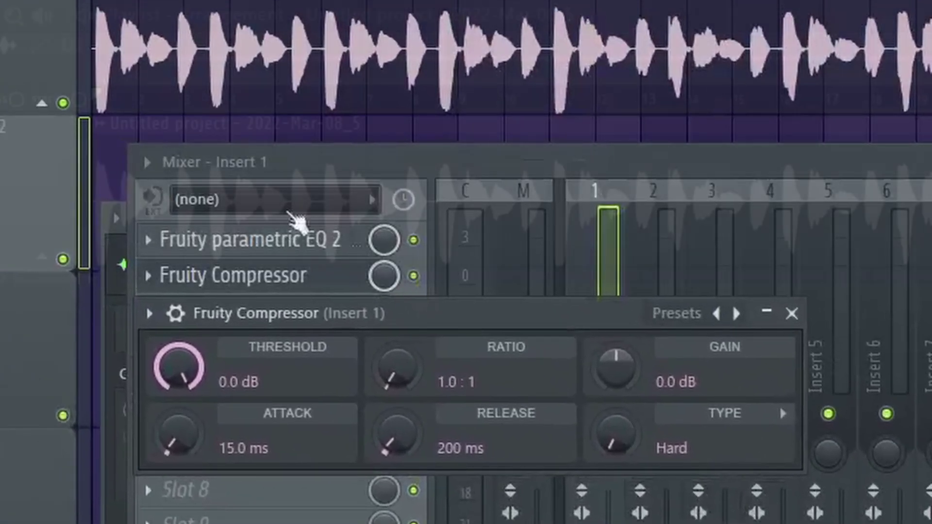
pyautogui.press('F5')
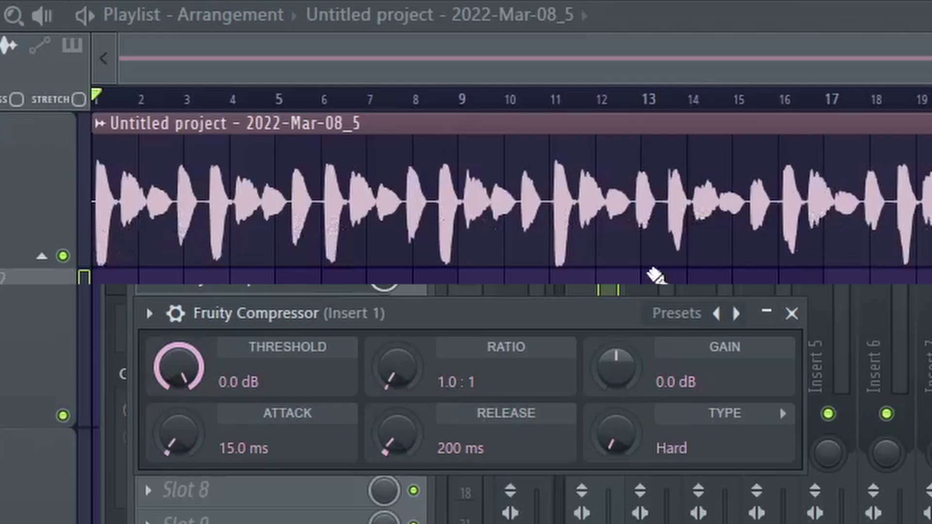
pyautogui.click(655, 288)
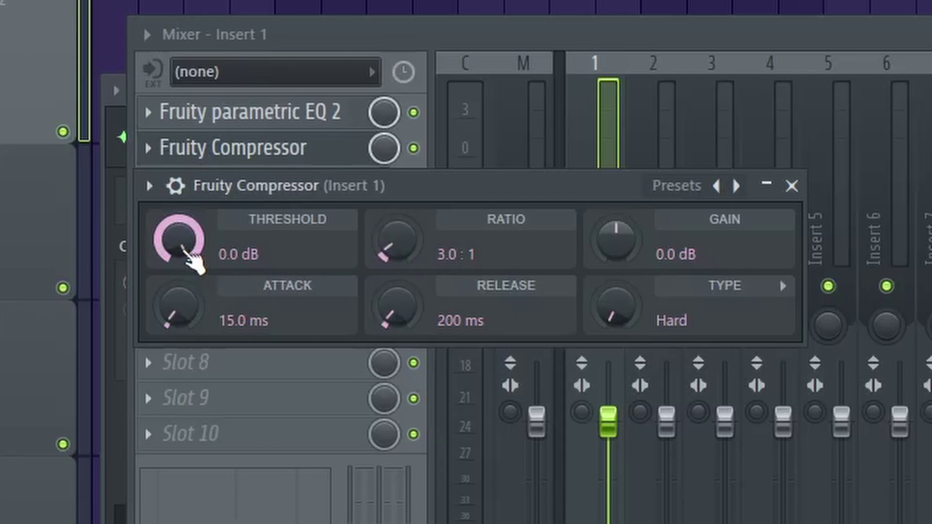
# Step: Set the compressor to a 3.0:1 ratio, -33.0 dB threshold and 0.0 ms attack, with its window clear of the effect slots
pyautogui.moveTo(179, 239); pyautogui.dragTo(187, 260)
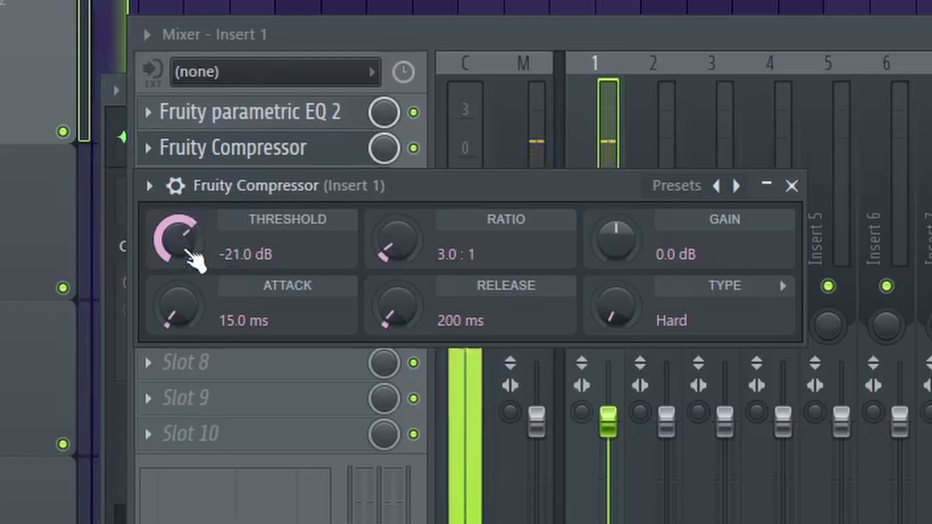
pyautogui.moveTo(296, 191); pyautogui.dragTo(532, 292)
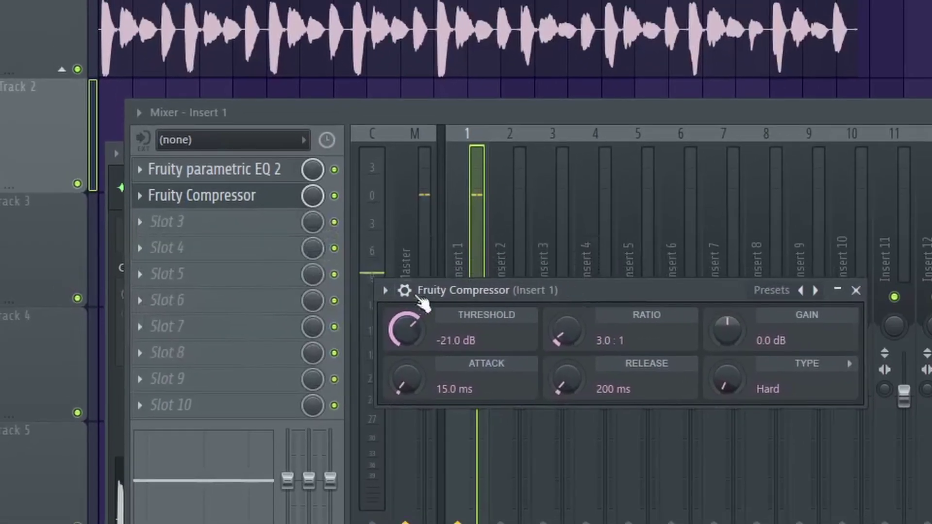
pyautogui.moveTo(406, 329)
pyautogui.mouseDown()
pyautogui.moveTo(405, 350)
pyautogui.moveTo(408, 339)
pyautogui.mouseUp()
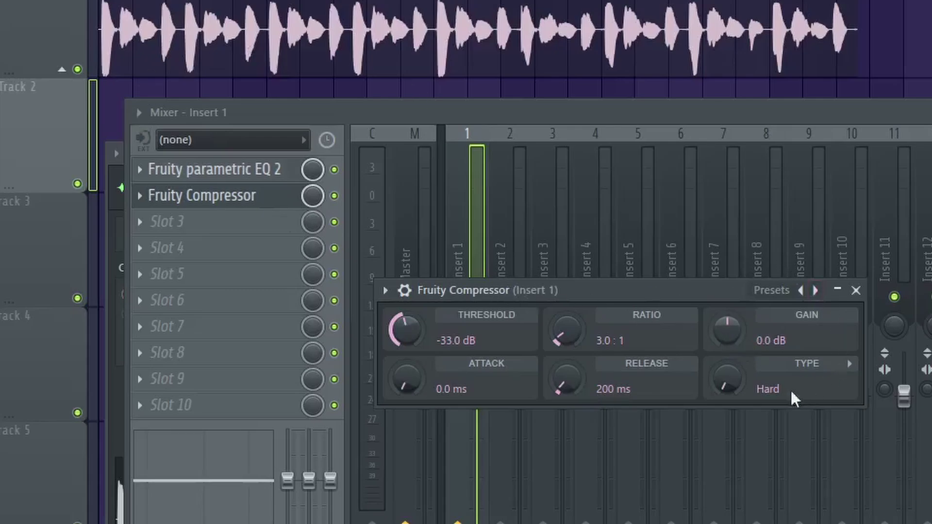
# Step: Raise the compressor's gain to 13.8 dB while the clip plays, stop playback and close the compressor
pyautogui.press('space')
pyautogui.moveTo(738, 350); pyautogui.dragTo(738, 319)
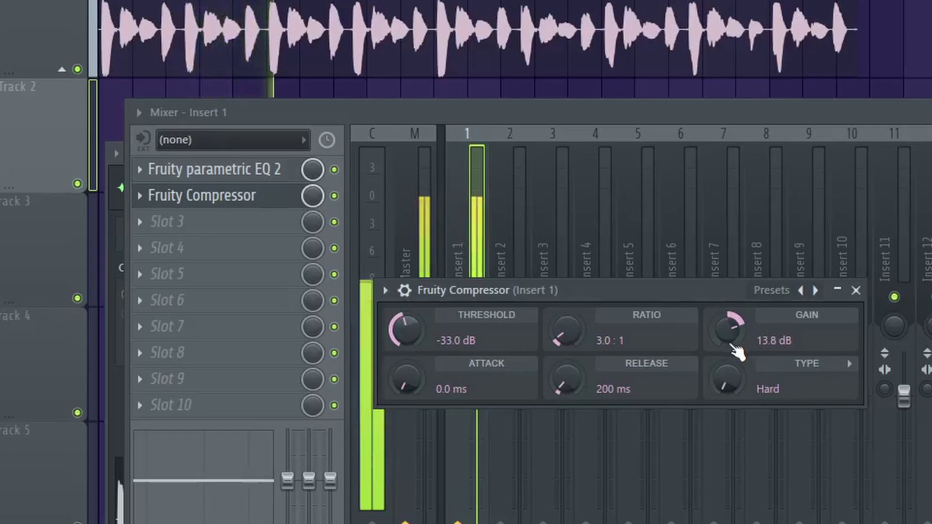
pyautogui.press('space')
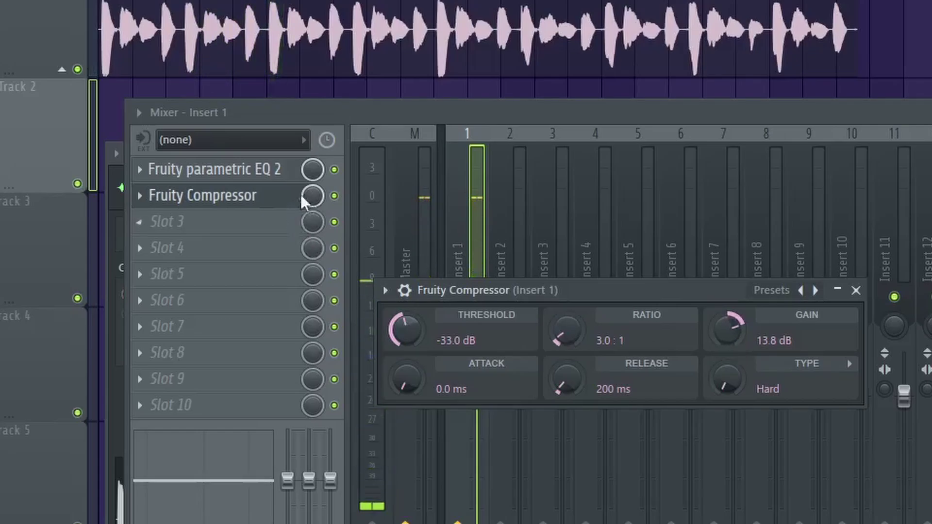
pyautogui.click(856, 291)
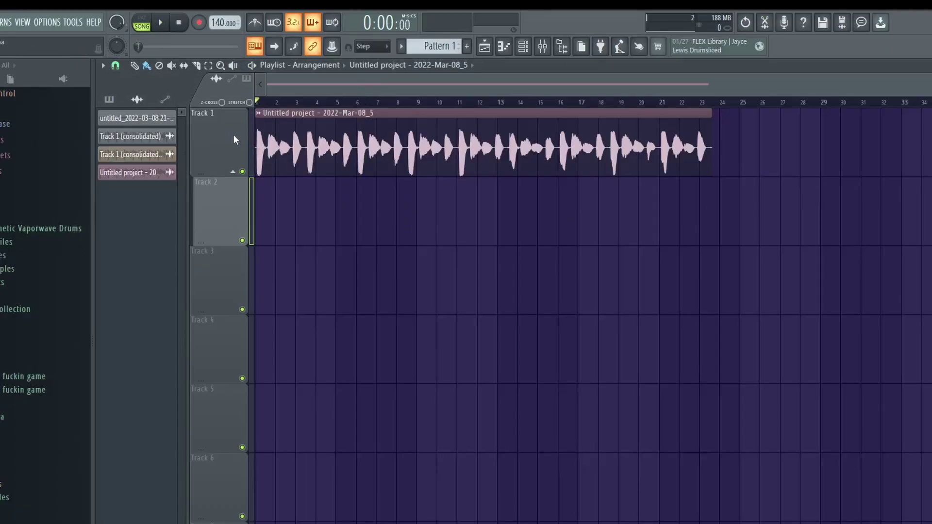
# Step: Consolidate Track 1 into a new audio clip and close the Edison window
pyautogui.rightClick(233, 135)
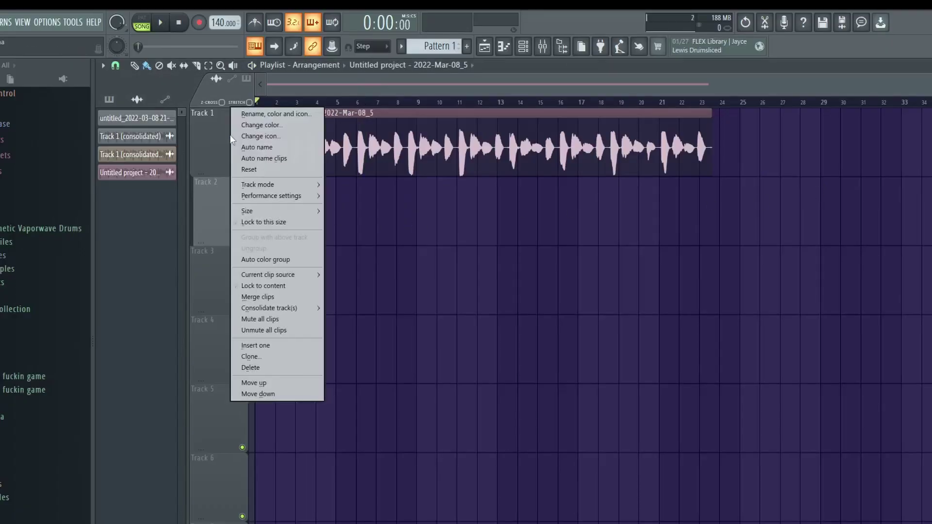
pyautogui.moveTo(316, 314)
pyautogui.click(352, 309)
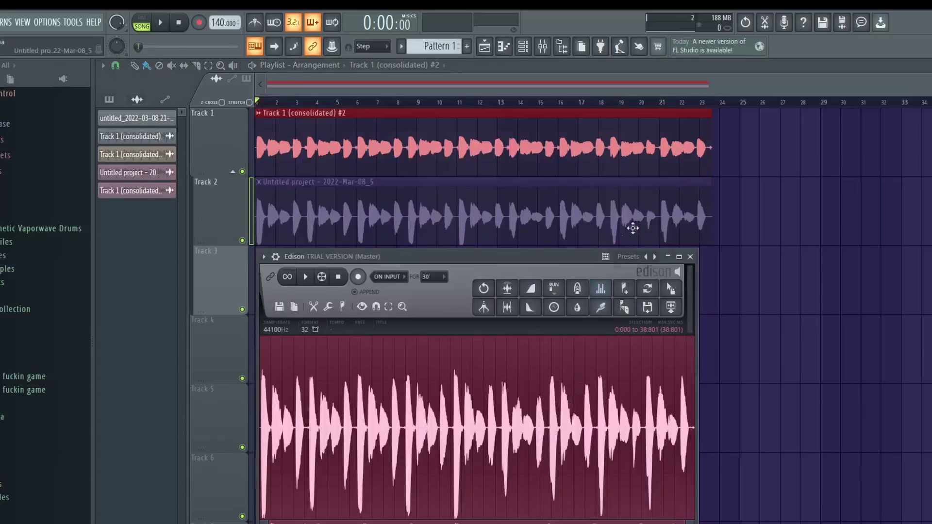
pyautogui.press('Escape')
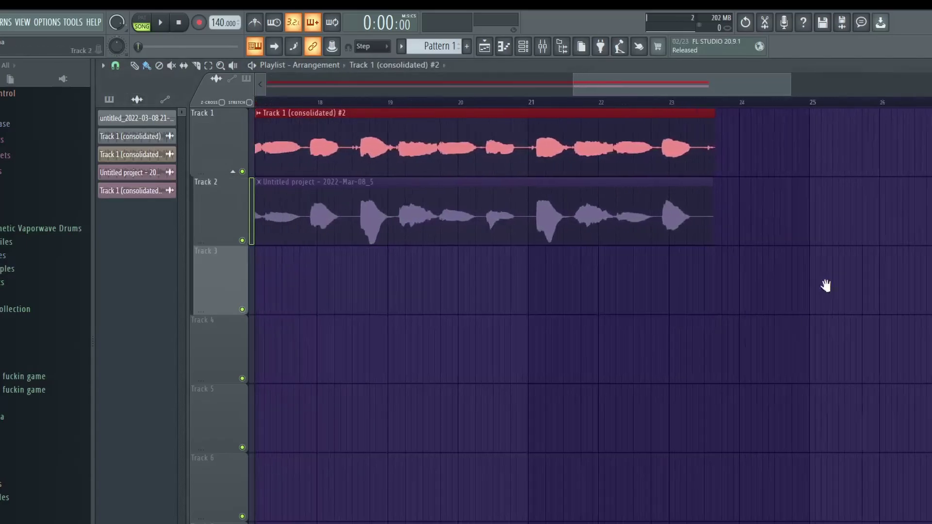
# Step: Delete the muted original recording from Track 2, leaving only the consolidated clip in the playlist
pyautogui.scroll(6, 728, 316)
pyautogui.scroll(4, 534, 324)
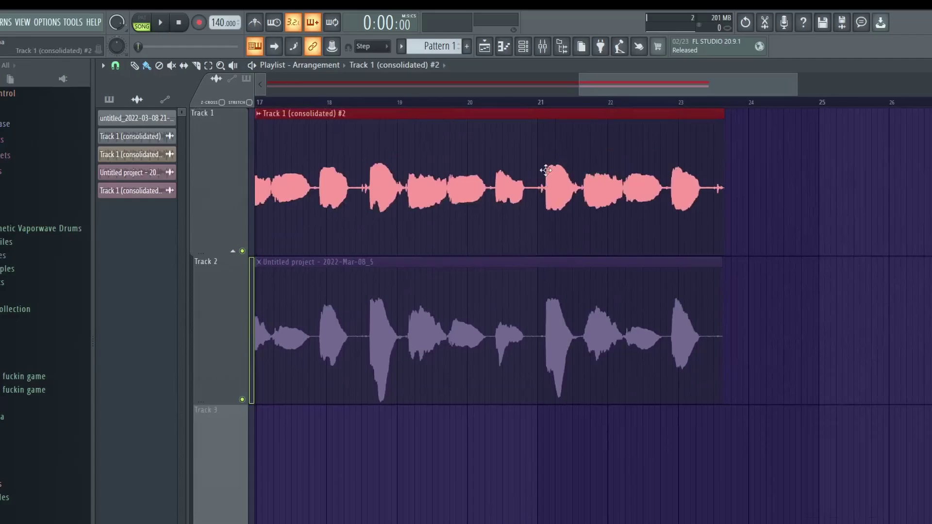
pyautogui.scroll(-6, 788, 246)
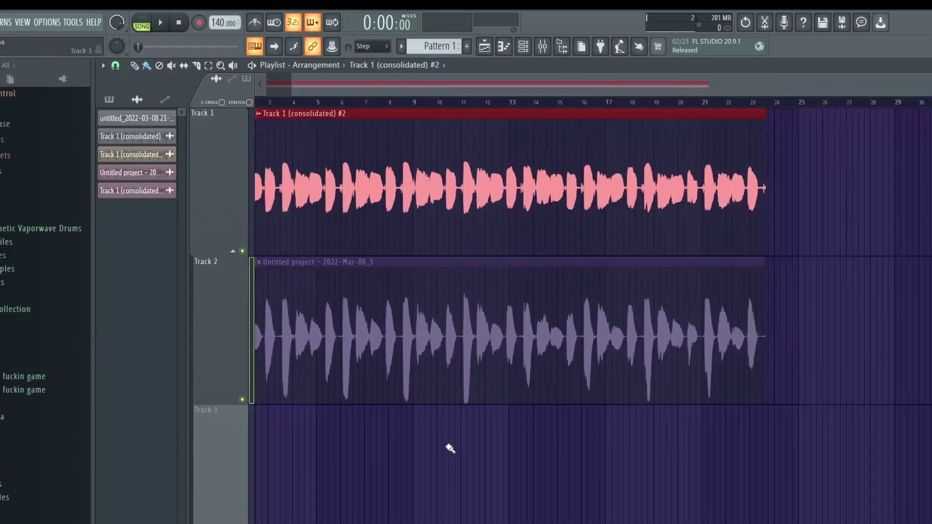
pyautogui.scroll(4, 682, 370)
pyautogui.scroll(-2, 603, 443)
pyautogui.scroll(2, 322, 357)
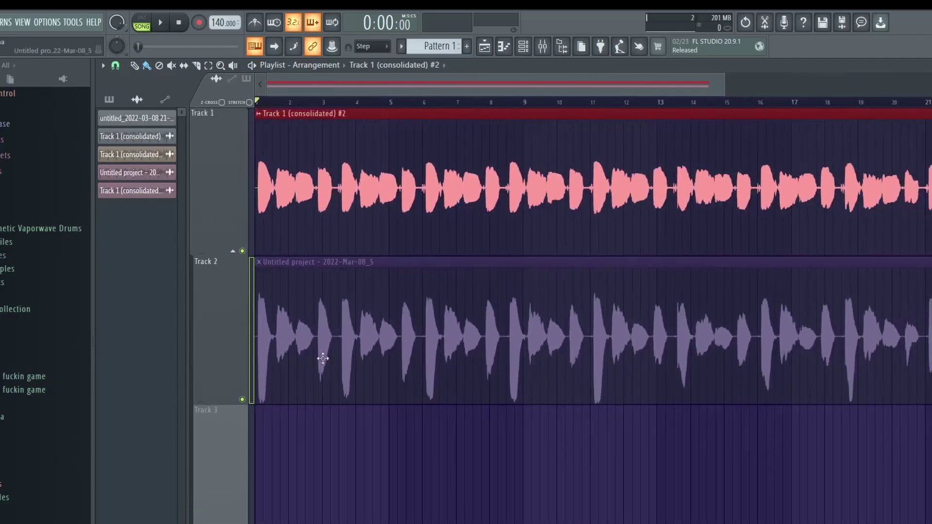
pyautogui.rightClick(466, 350)
pyautogui.scroll(-4, 496, 419)
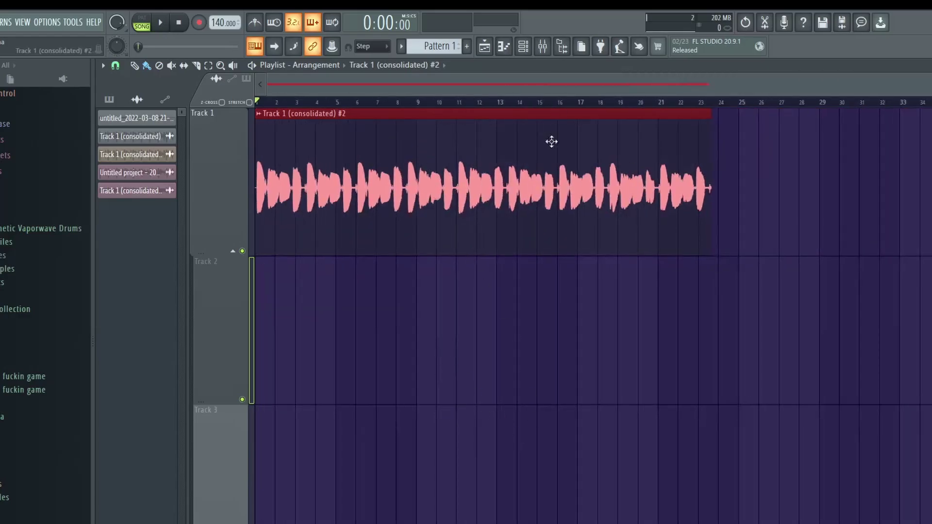
# Step: Open the consolidated clip's channel settings, show the channel rack and add a Slicex channel
pyautogui.doubleClick(455, 145)
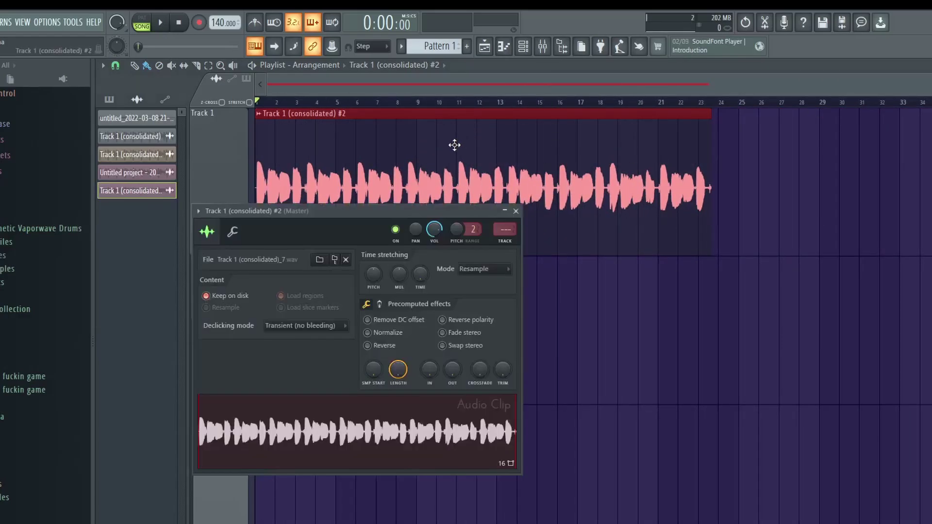
pyautogui.moveTo(291, 210); pyautogui.dragTo(223, 160)
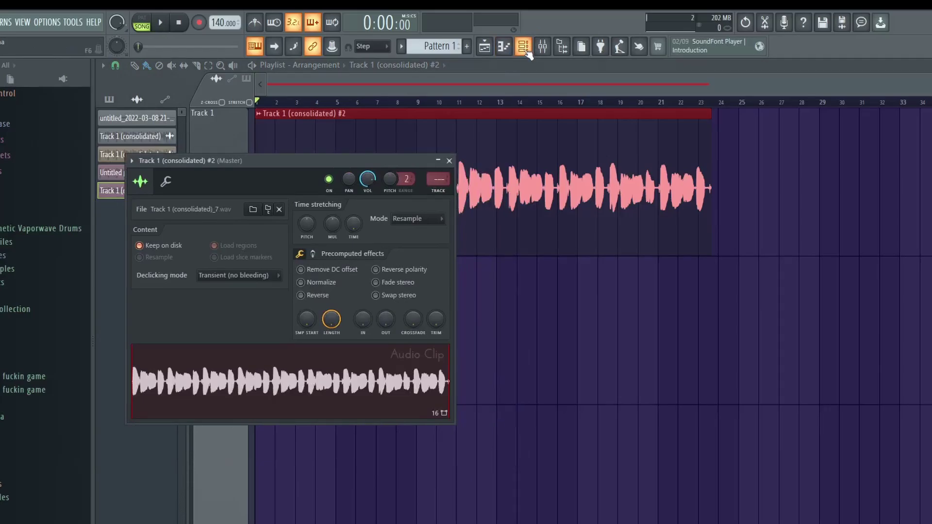
pyautogui.click(524, 47)
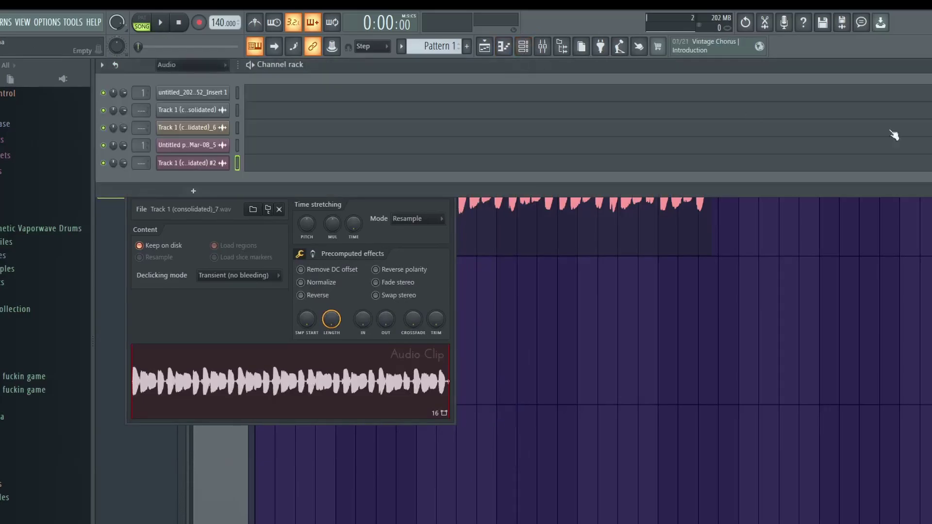
pyautogui.click(193, 191)
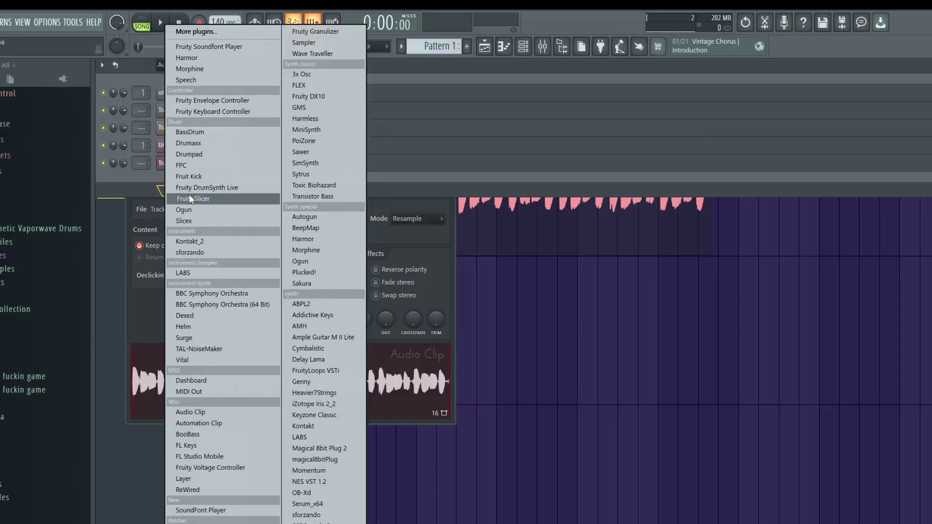
pyautogui.click(184, 221)
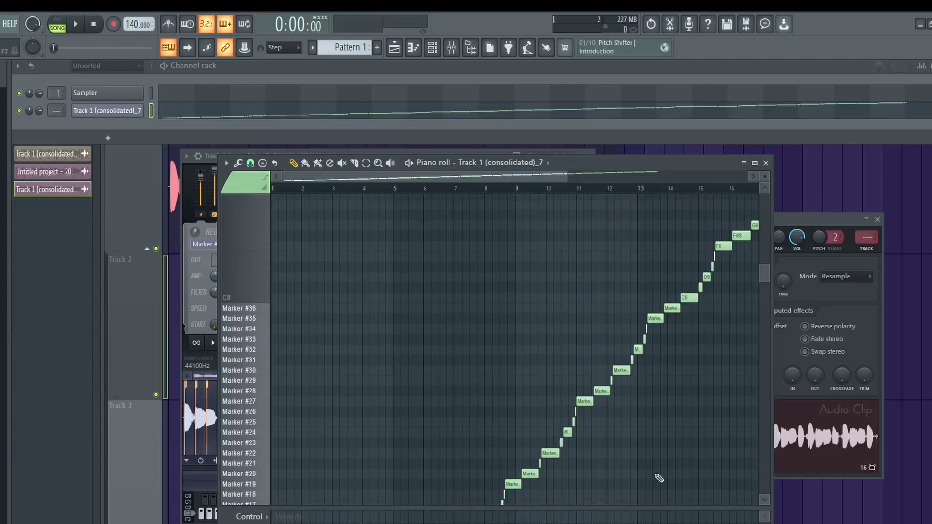
# Step: Clear the auto-dumped slice notes from the Track 1 (consolidated)_7 piano roll and arrange its window beside Slicex
pyautogui.hscroll(3, 498, 373)
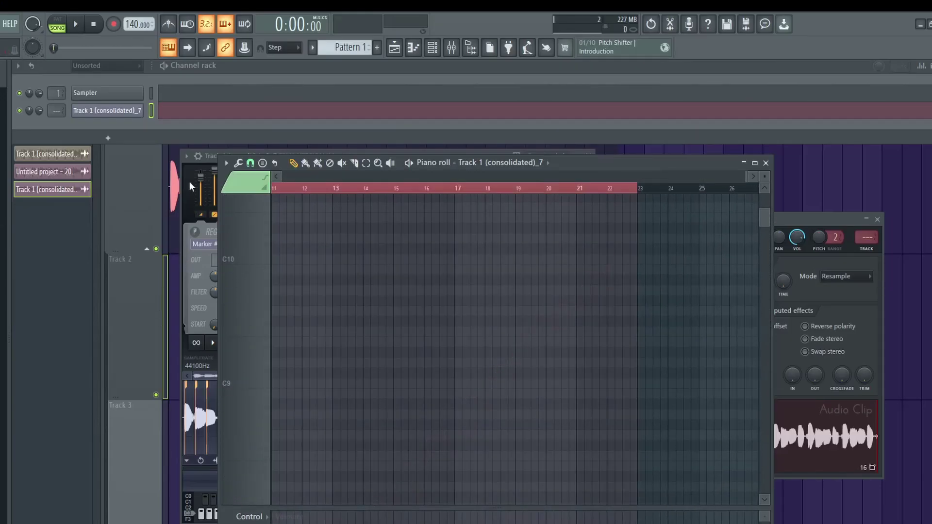
pyautogui.click(209, 157)
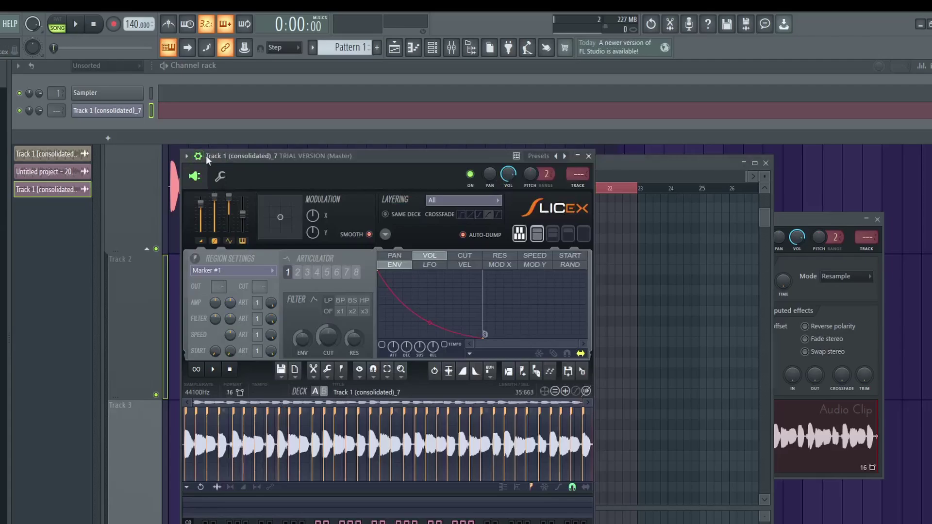
pyautogui.click(198, 157)
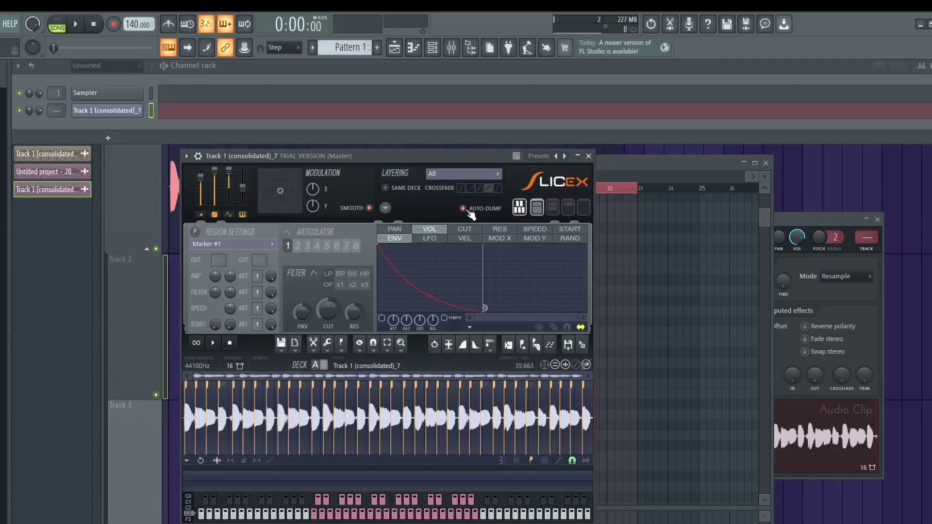
pyautogui.click(705, 158)
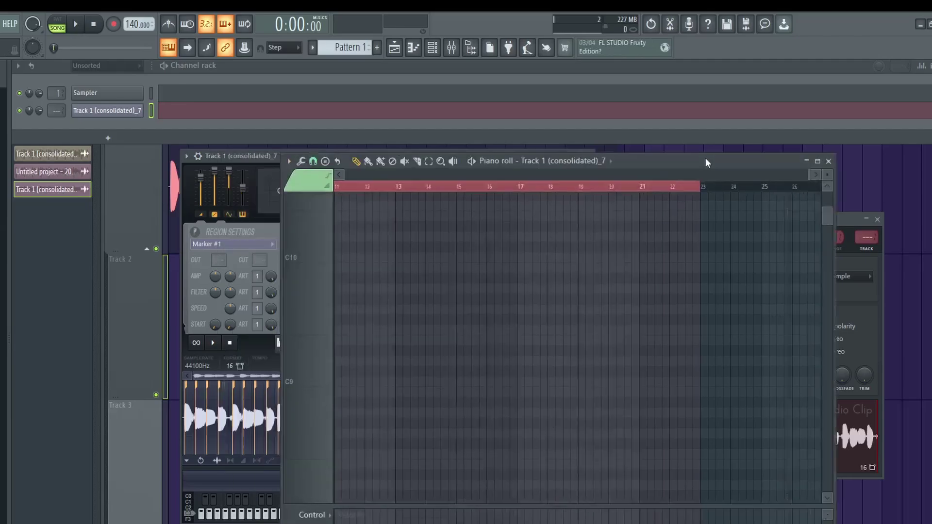
pyautogui.scroll(1, 723, 390)
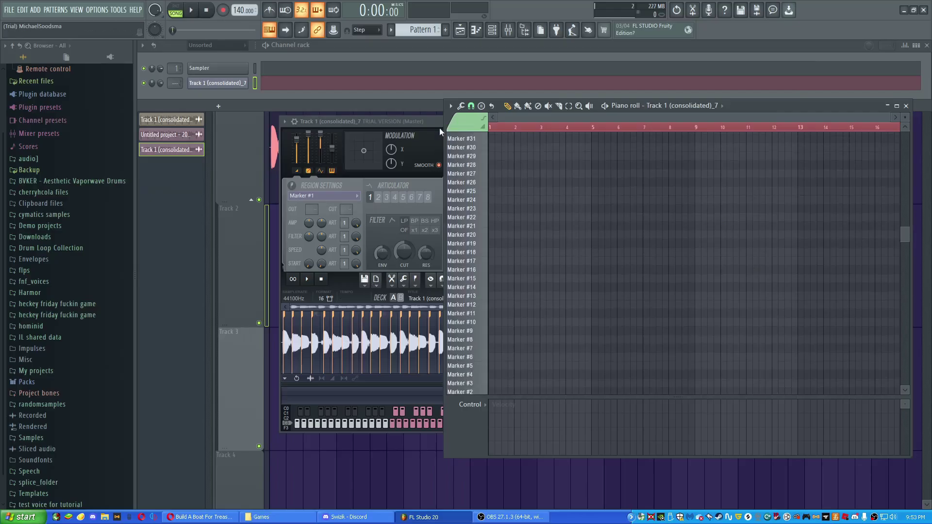
pyautogui.click(439, 128)
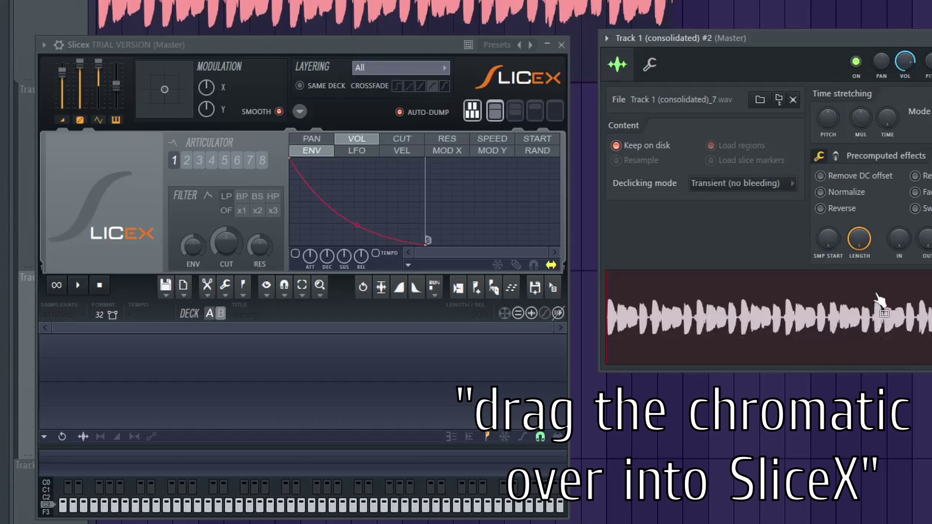
# Step: Load the Track 1 (consolidated)_7 audio into Slicex and split it with dull auto-slicing
pyautogui.moveTo(873, 308); pyautogui.dragTo(198, 388)
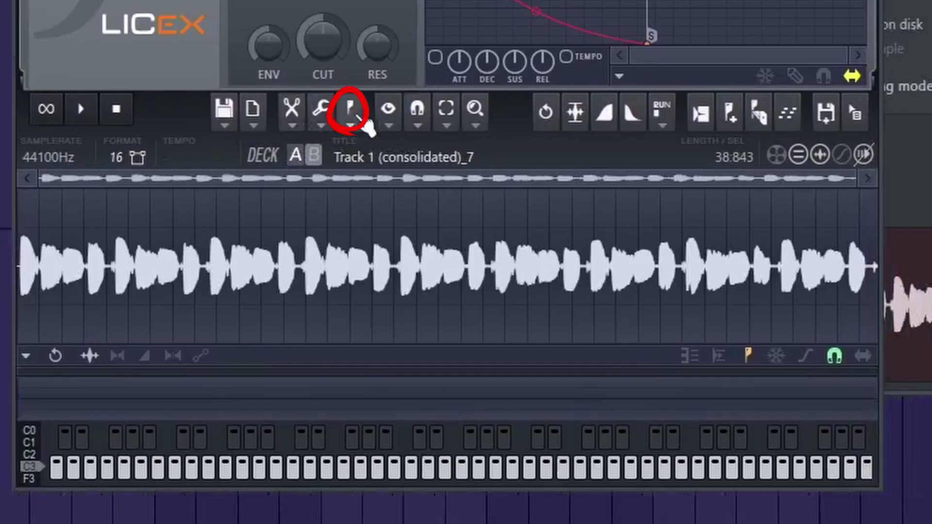
pyautogui.click(353, 115)
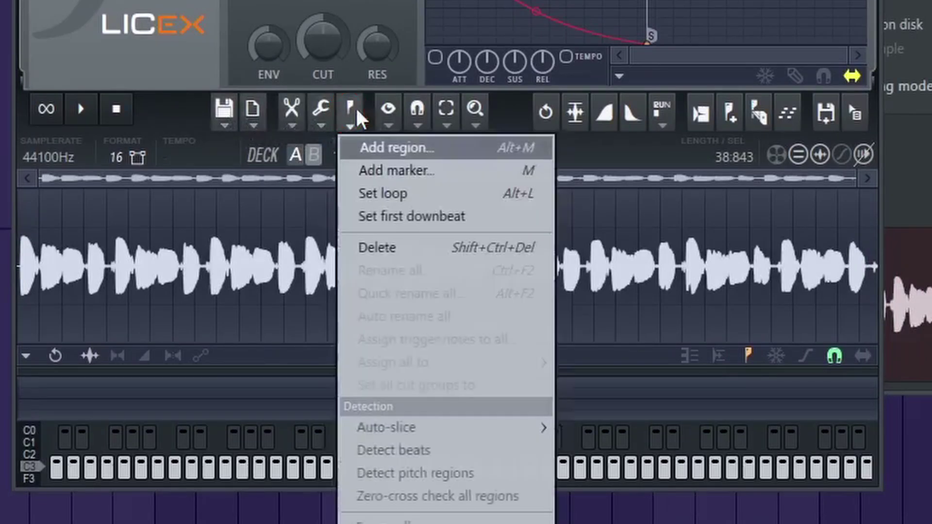
pyautogui.moveTo(437, 437)
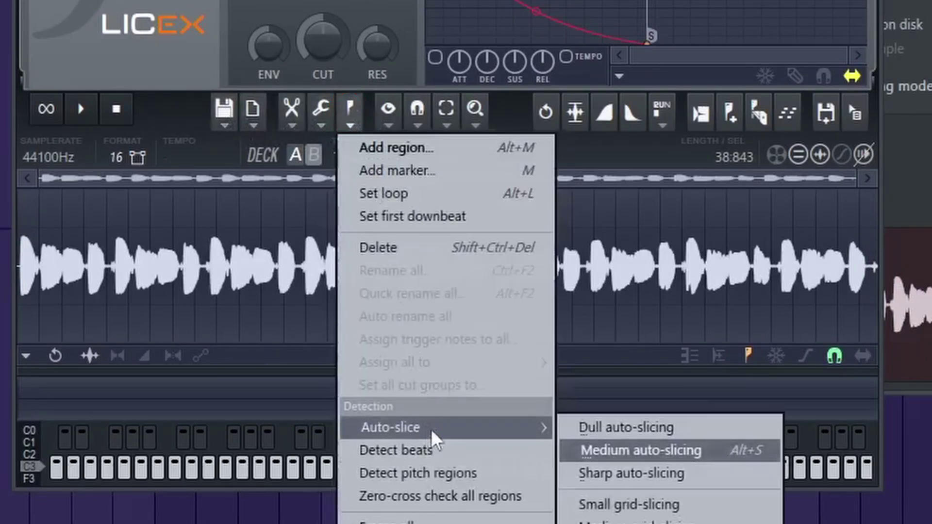
pyautogui.click(605, 427)
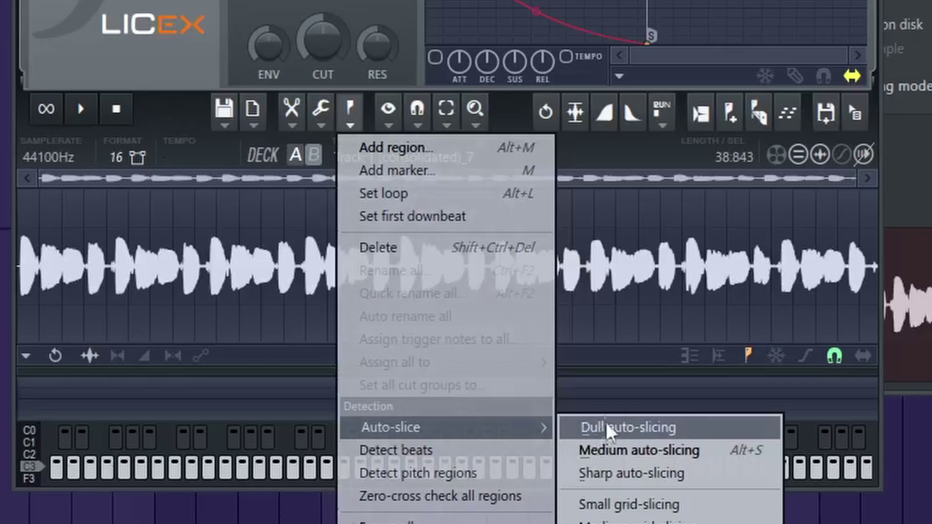
pyautogui.click(352, 117)
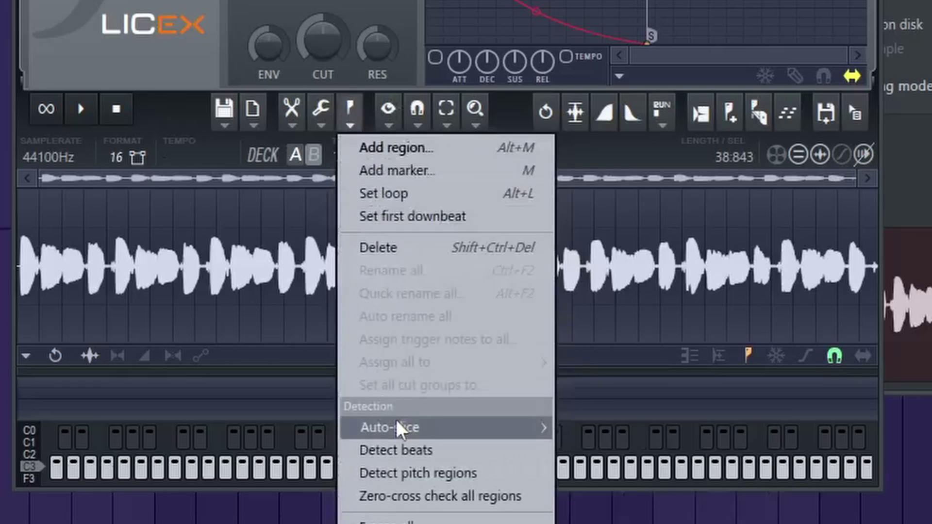
pyautogui.moveTo(398, 429)
pyautogui.click(606, 428)
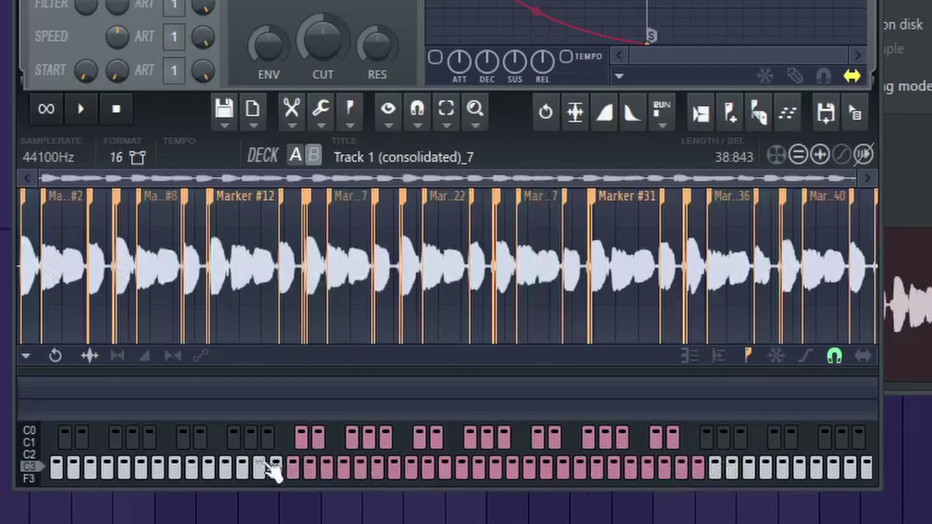
# Step: Move Marker #3 back to the dip between the two joined notes after Marker #2, and audition the resulting slices
pyautogui.scroll(2, 93, 266)
pyautogui.scroll(2, 92, 266)
pyautogui.hscroll(5, 92, 266)
pyautogui.hscroll(-5, 93, 266)
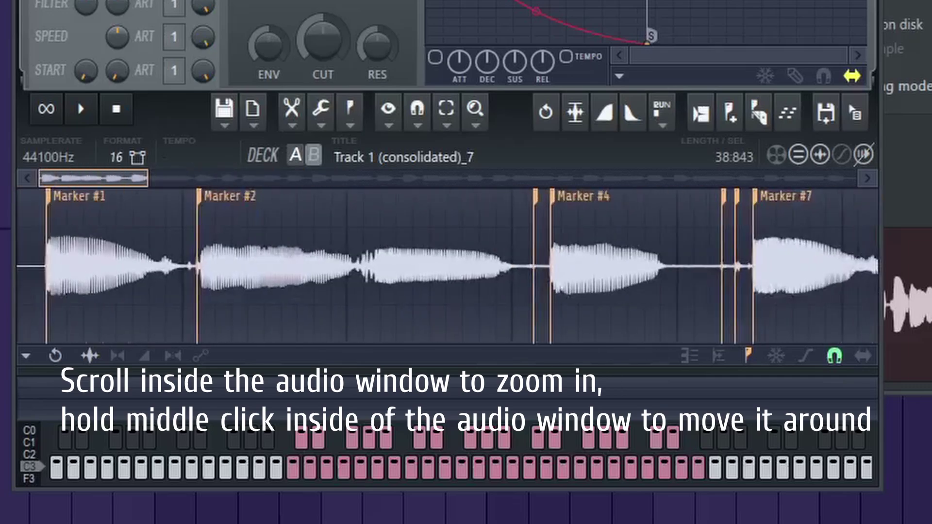
pyautogui.scroll(2, 92, 265)
pyautogui.hscroll(5, 448, 265)
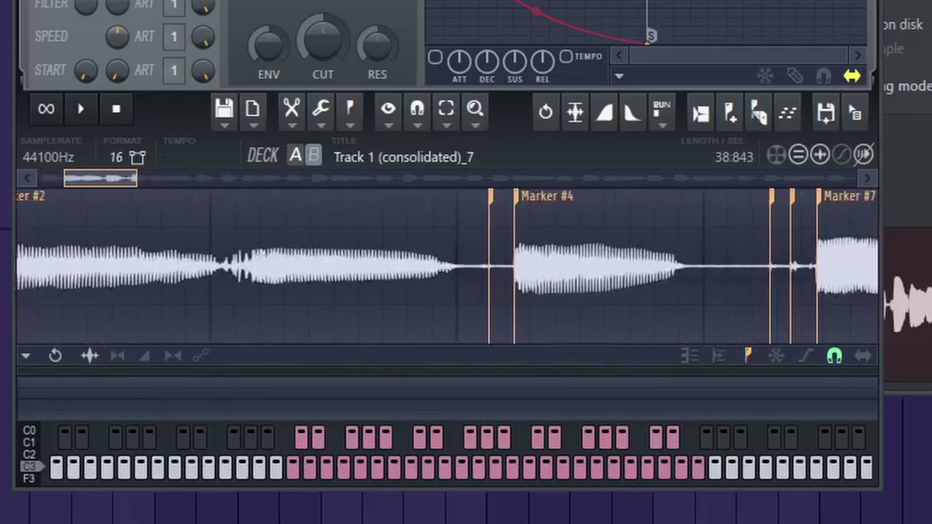
pyautogui.hscroll(-3, 397, 262)
pyautogui.hscroll(1, 396, 262)
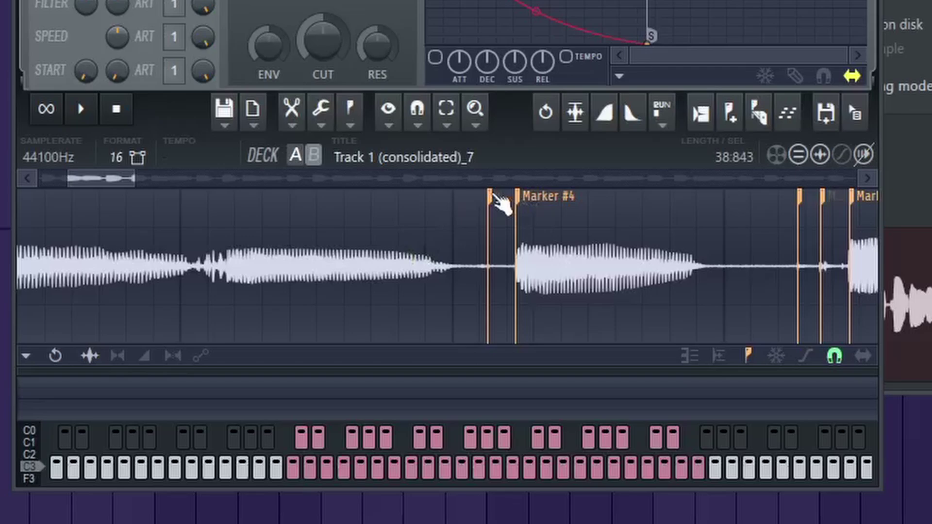
pyautogui.moveTo(494, 194)
pyautogui.mouseDown()
pyautogui.moveTo(484, 190)
pyautogui.moveTo(490, 225)
pyautogui.moveTo(472, 214)
pyautogui.moveTo(290, 236)
pyautogui.moveTo(206, 229)
pyautogui.mouseUp()
pyautogui.click(297, 469)
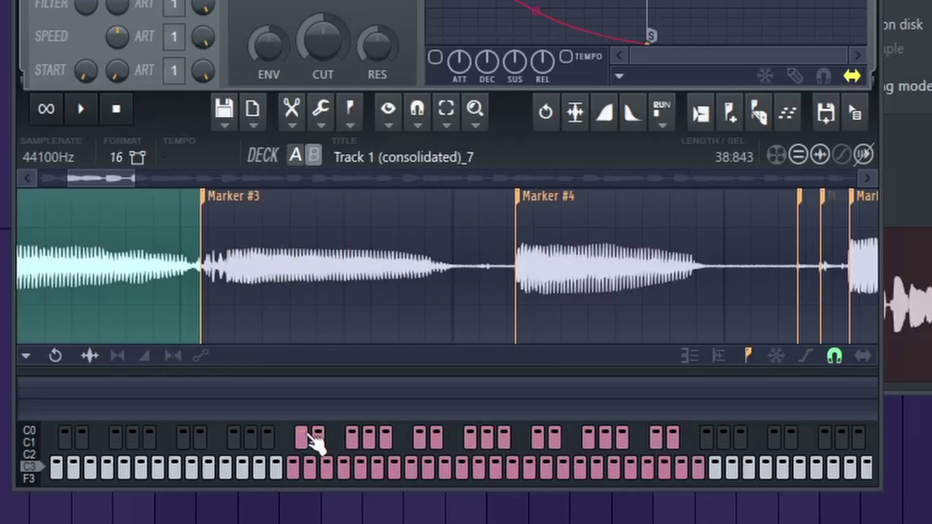
pyautogui.click(313, 464)
pyautogui.click(320, 468)
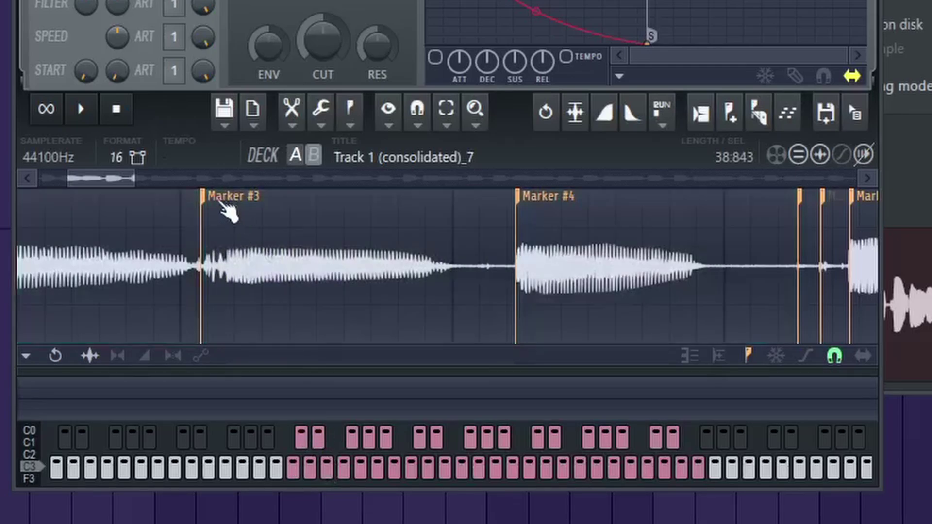
# Step: Shift Marker #3 past the noisy transition to the clean start of its note, and audition the neighbouring slices
pyautogui.moveTo(203, 204); pyautogui.dragTo(247, 208)
pyautogui.click(309, 474)
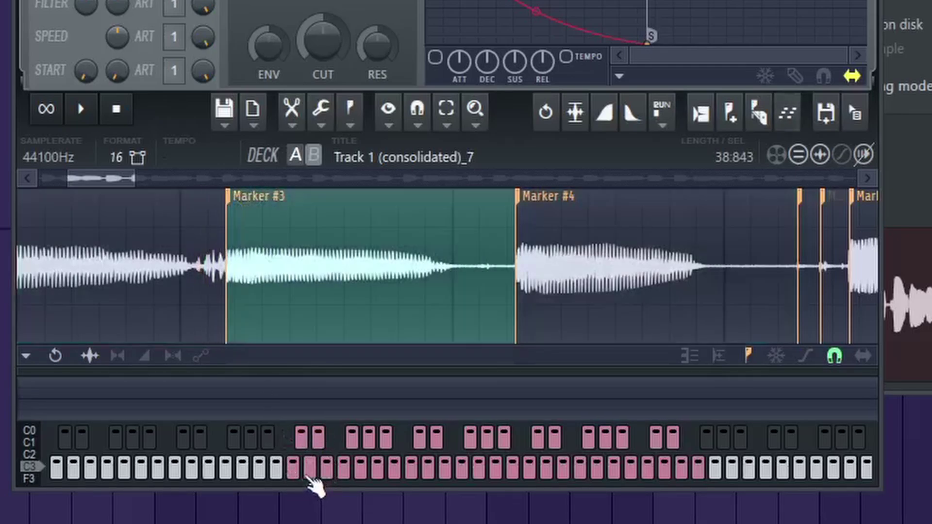
pyautogui.click(302, 439)
pyautogui.click(305, 438)
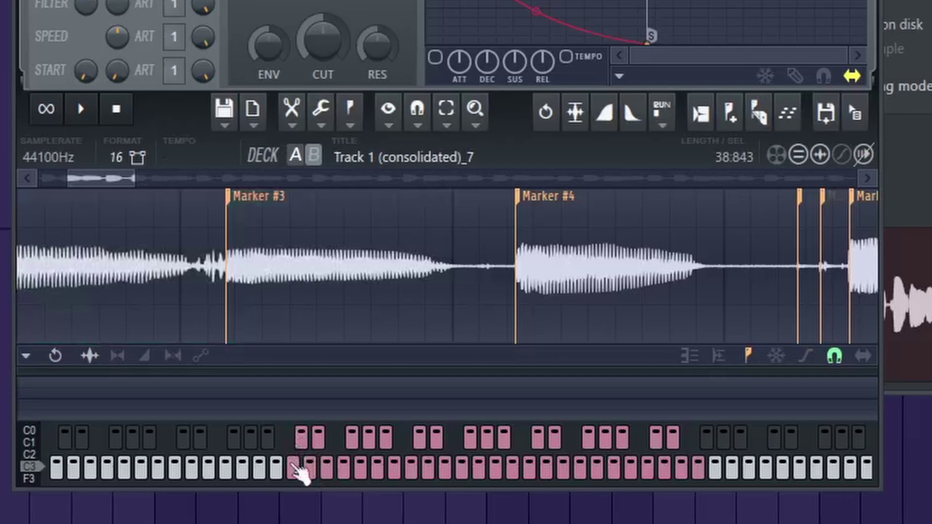
pyautogui.click(311, 441)
pyautogui.click(313, 467)
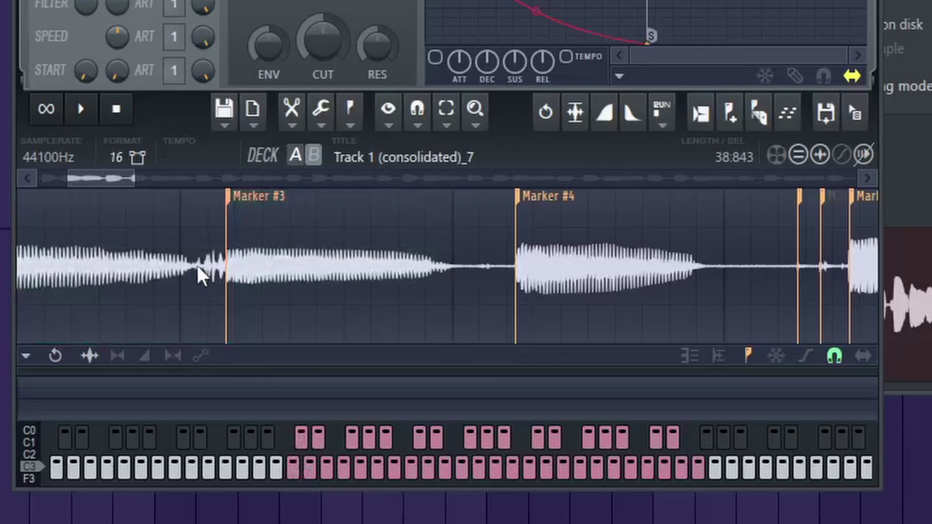
# Step: Delete the noisy audio from 2:051 to 2:167 just before Marker #3, and play back the slices around the cut
pyautogui.doubleClick(196, 266)
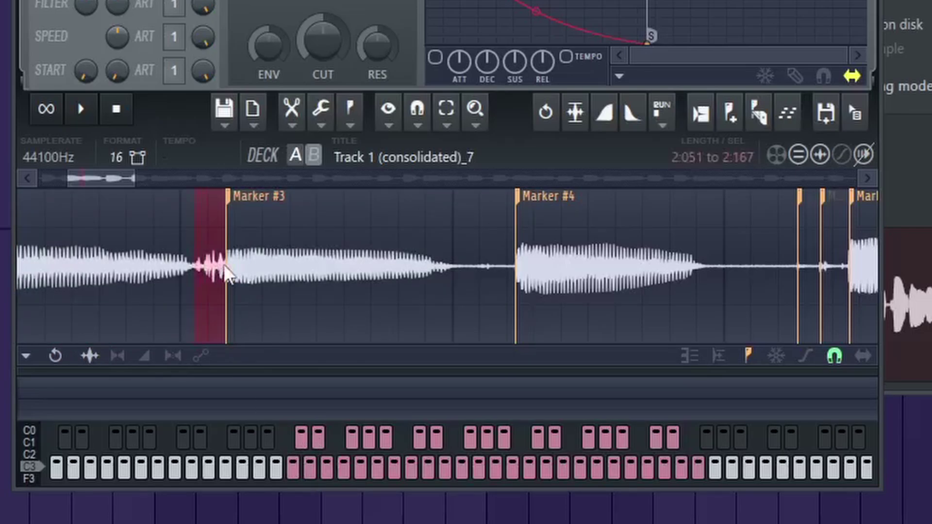
pyautogui.press('Delete')
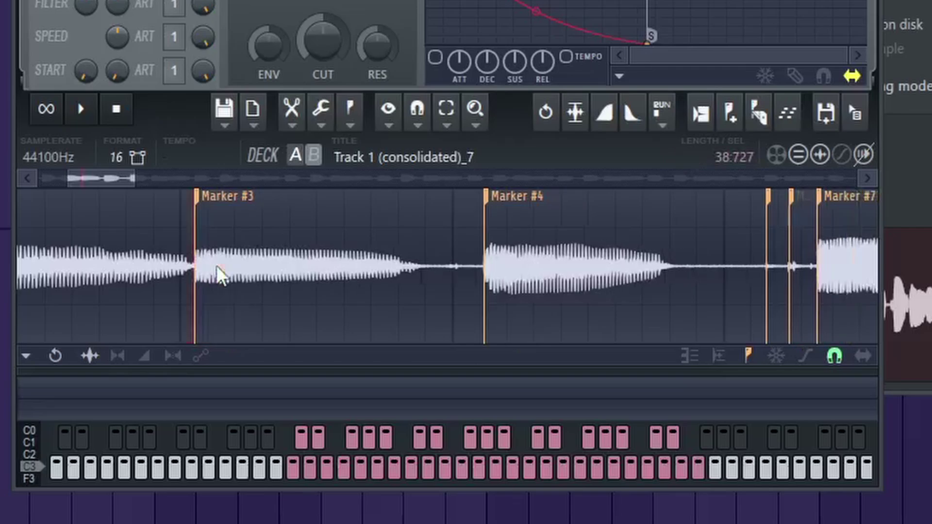
pyautogui.click(303, 436)
pyautogui.click(313, 468)
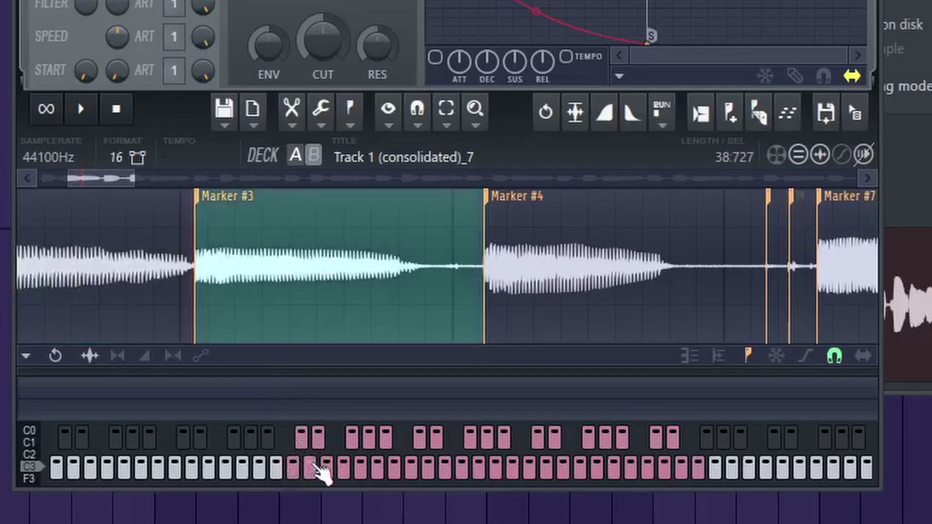
pyautogui.click(320, 437)
# Step: Delete the two surplus markers in the silent gap between Marker #4 and Marker #7
pyautogui.scroll(-2, 293, 224)
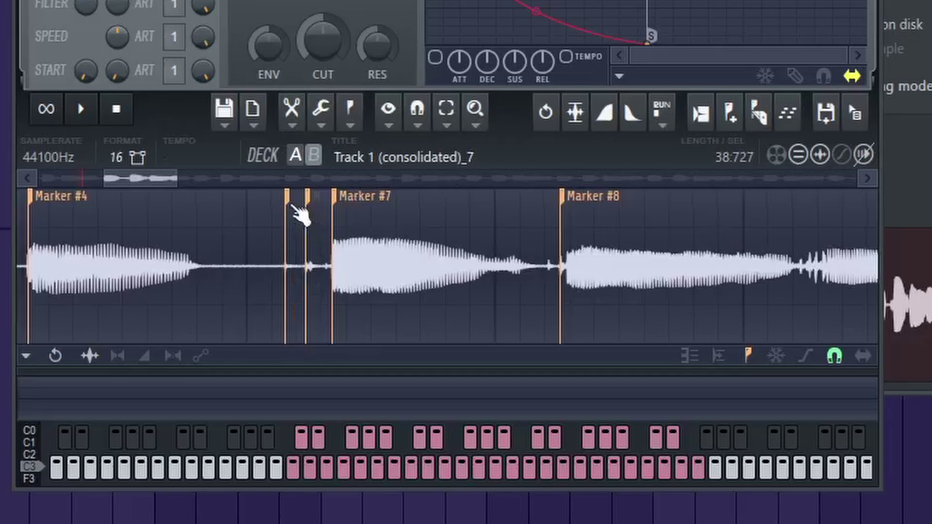
pyautogui.rightClick(291, 207)
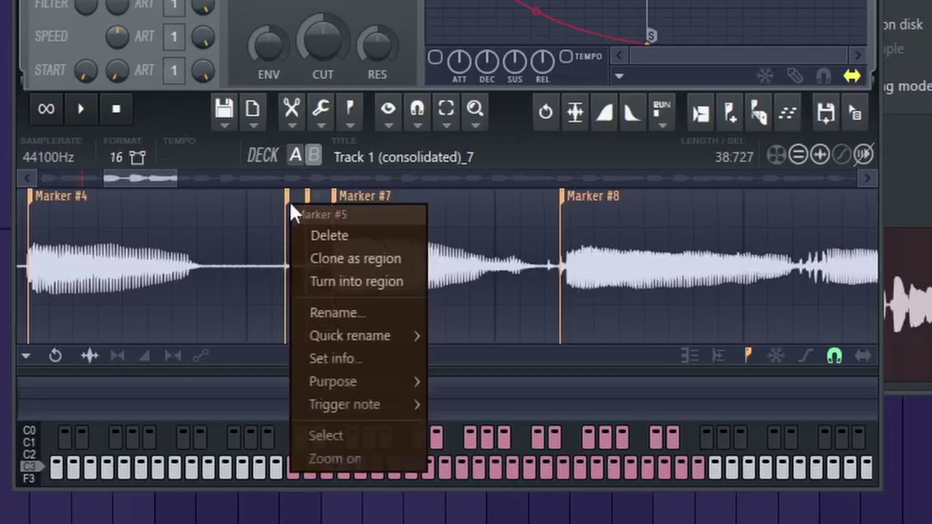
pyautogui.click(313, 236)
pyautogui.rightClick(306, 197)
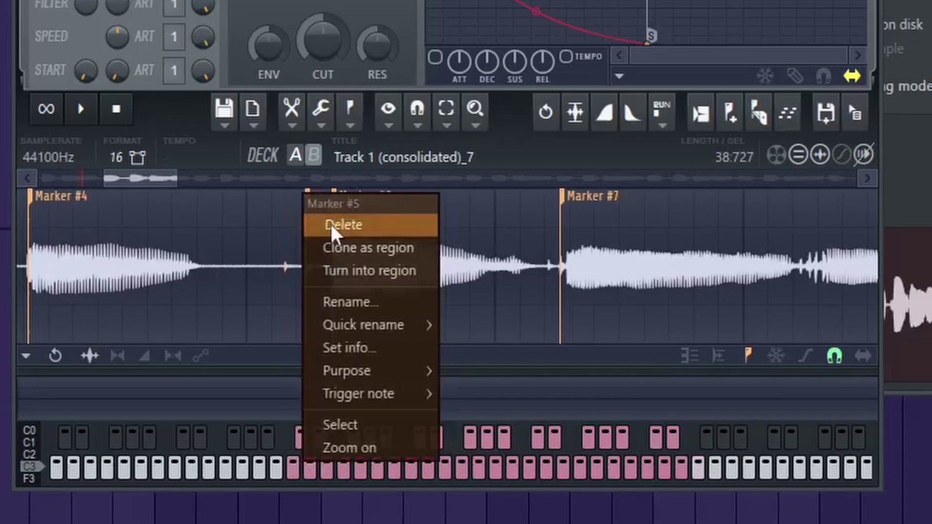
pyautogui.click(323, 224)
# Step: Add a slice marker at 6:261 between the two joined notes after Marker #6, and audition the new slice
pyautogui.scroll(-5, 465, 250)
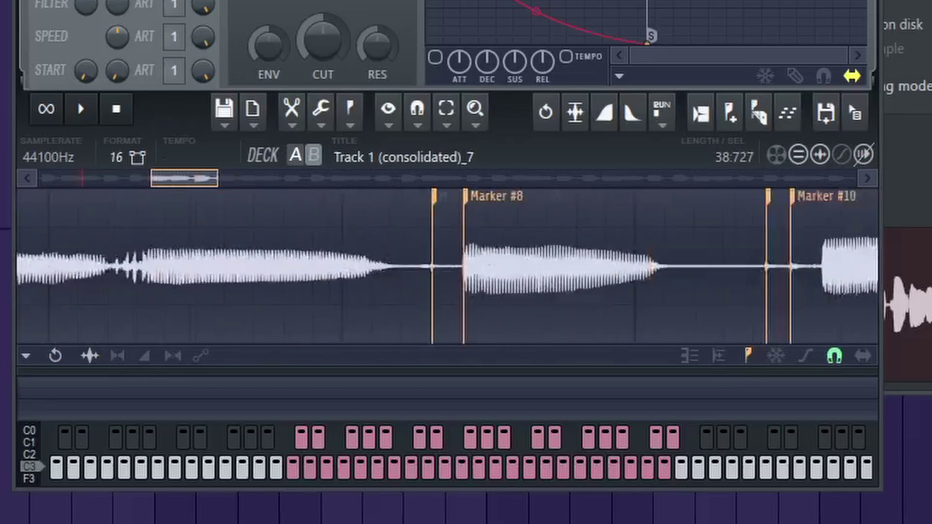
pyautogui.scroll(-1, 509, 254)
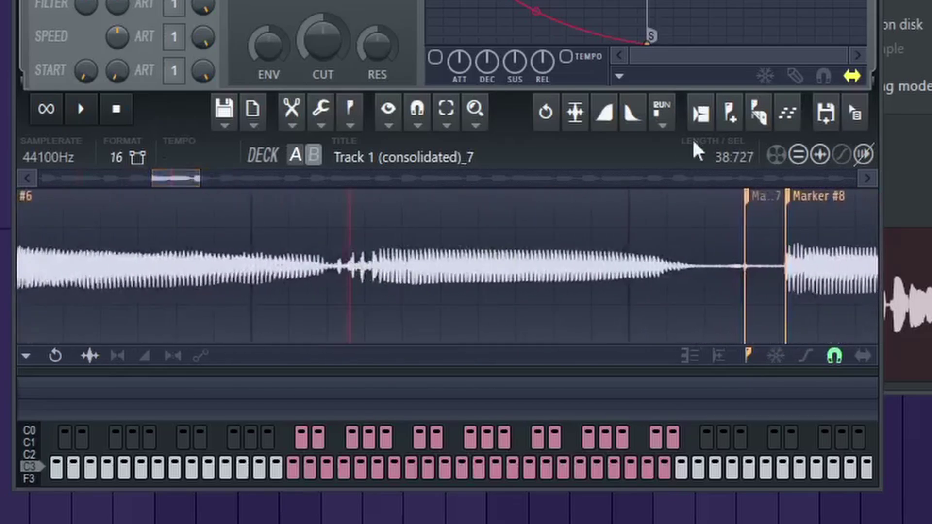
pyautogui.click(756, 118)
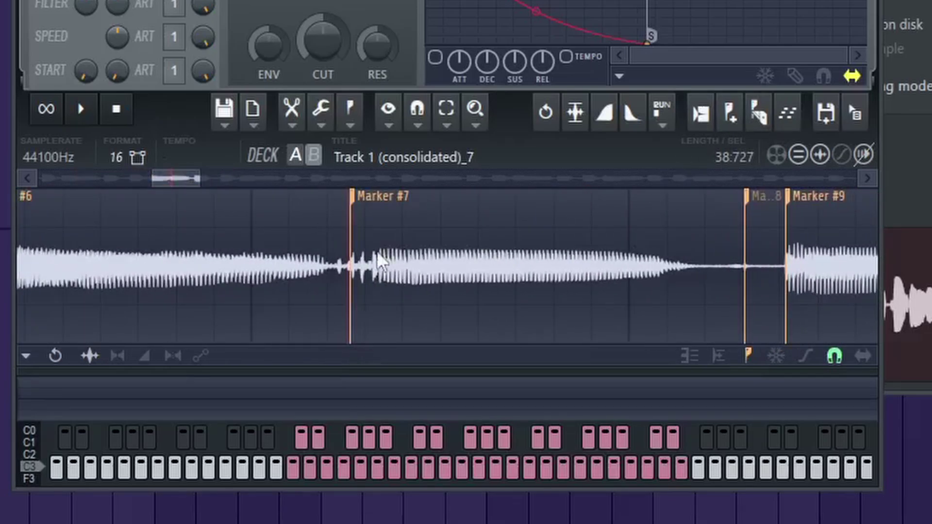
pyautogui.doubleClick(434, 337)
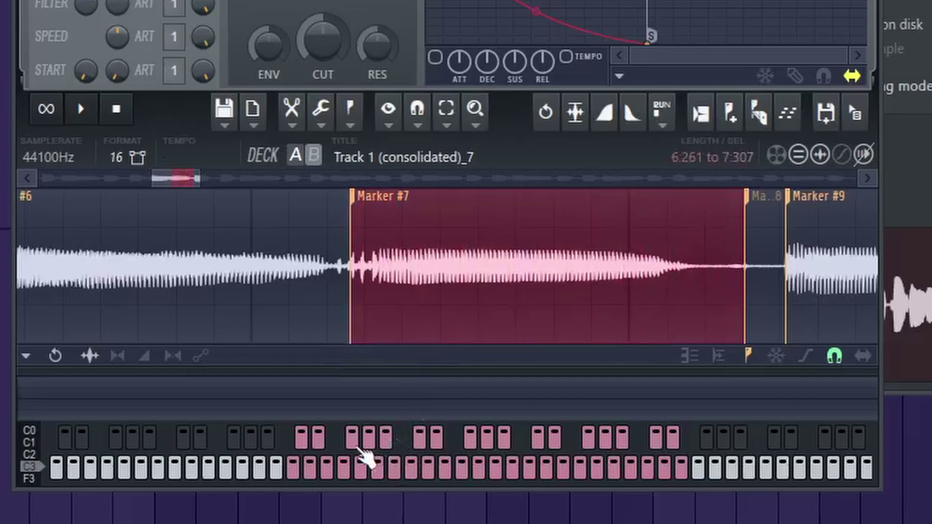
pyautogui.click(359, 448)
pyautogui.click(358, 448)
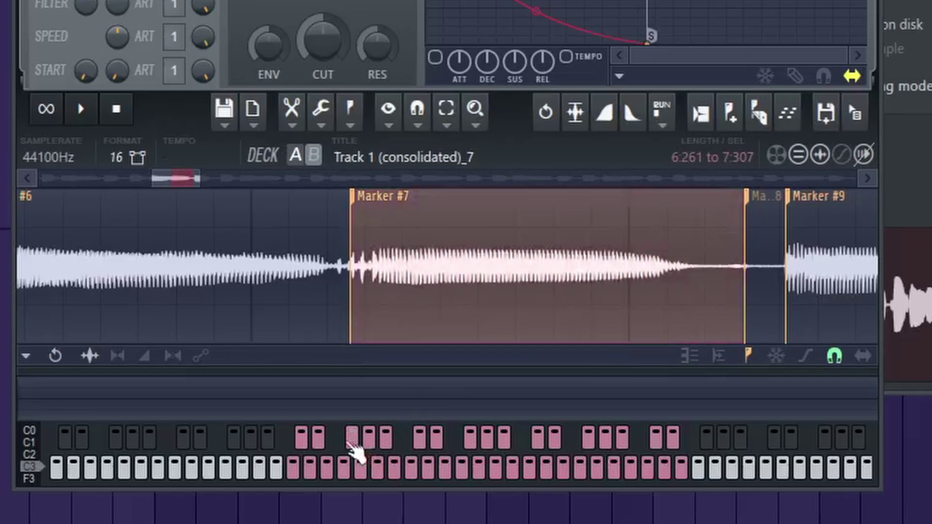
pyautogui.click(352, 444)
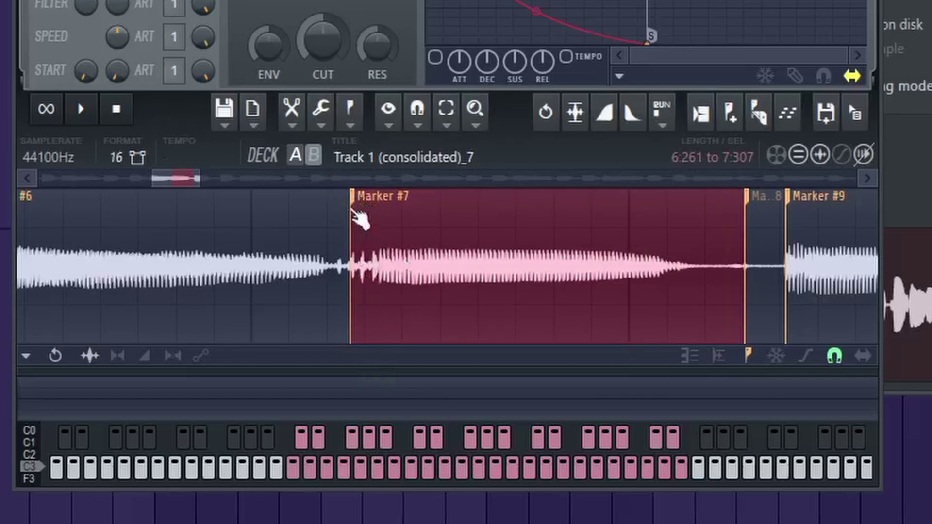
# Step: Move Marker #7 to 6:334 at the clean note start and cut the noisy audio from 6:219 up to it
pyautogui.moveTo(351, 199); pyautogui.dragTo(380, 199)
pyautogui.click(362, 459)
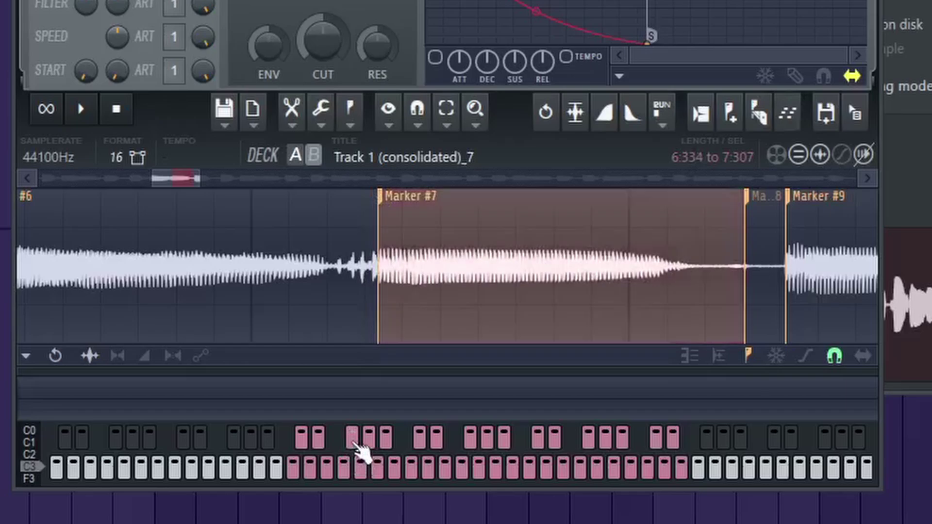
pyautogui.moveTo(338, 275); pyautogui.dragTo(381, 278)
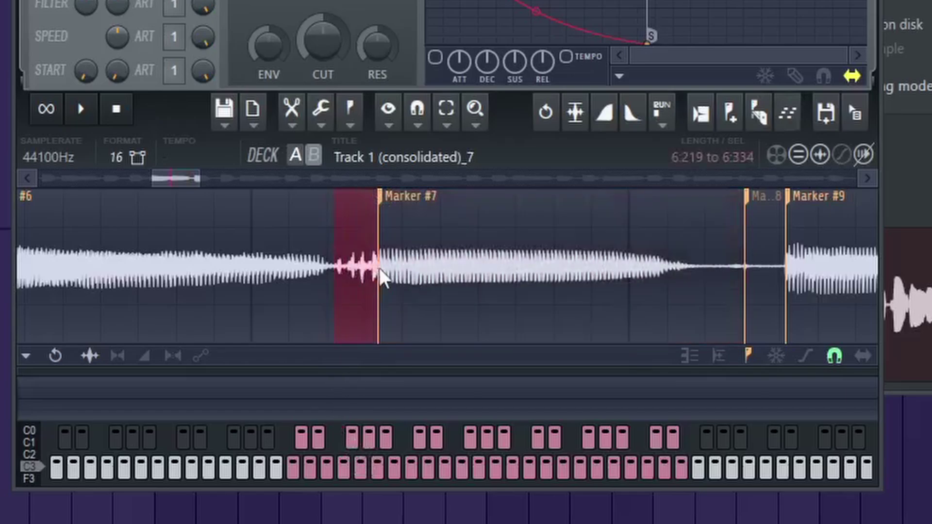
pyautogui.hotkey('ctrl', 'x')
# Step: Delete the surplus markers in the silent gaps just before Marker #9 and Marker #11
pyautogui.scroll(-3, 474, 203)
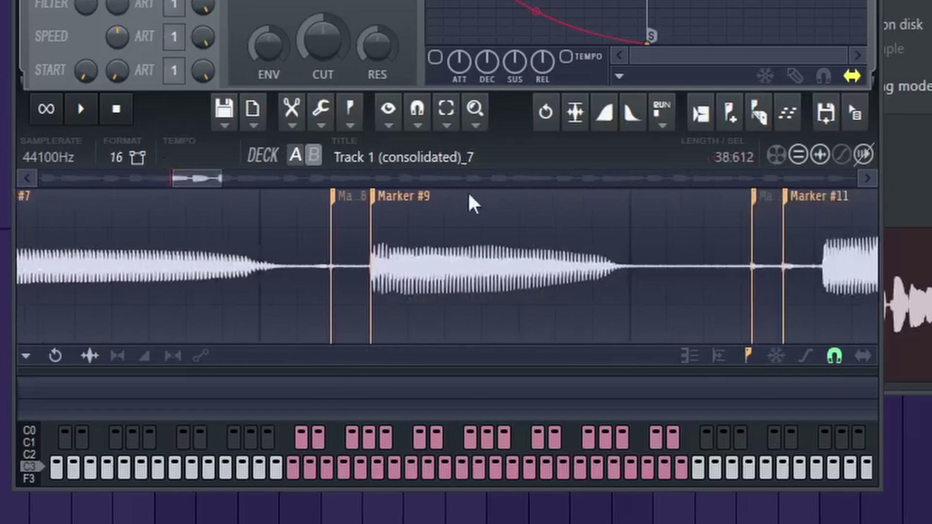
pyautogui.rightClick(348, 199)
pyautogui.click(451, 224)
pyautogui.rightClick(763, 197)
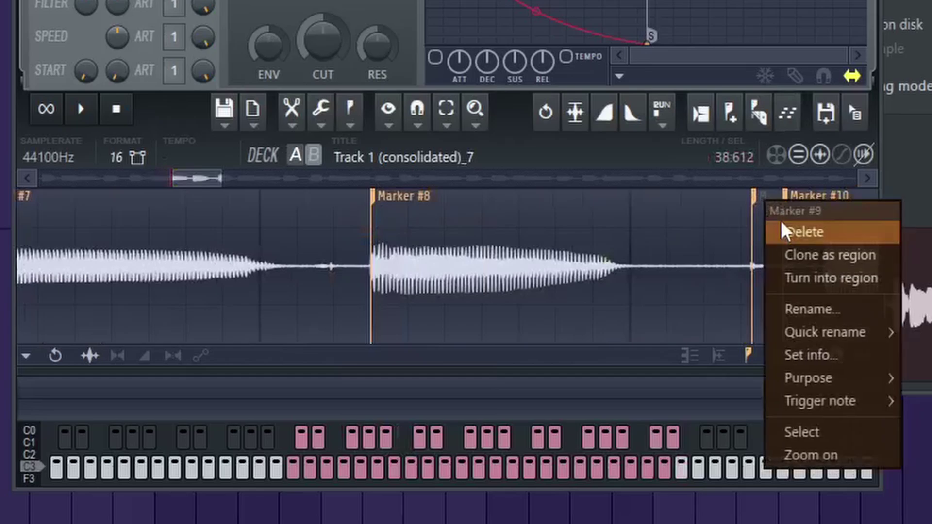
pyautogui.click(782, 224)
# Step: Add a slice marker at the start of the unmarked note that follows Marker #9
pyautogui.scroll(-3, 341, 229)
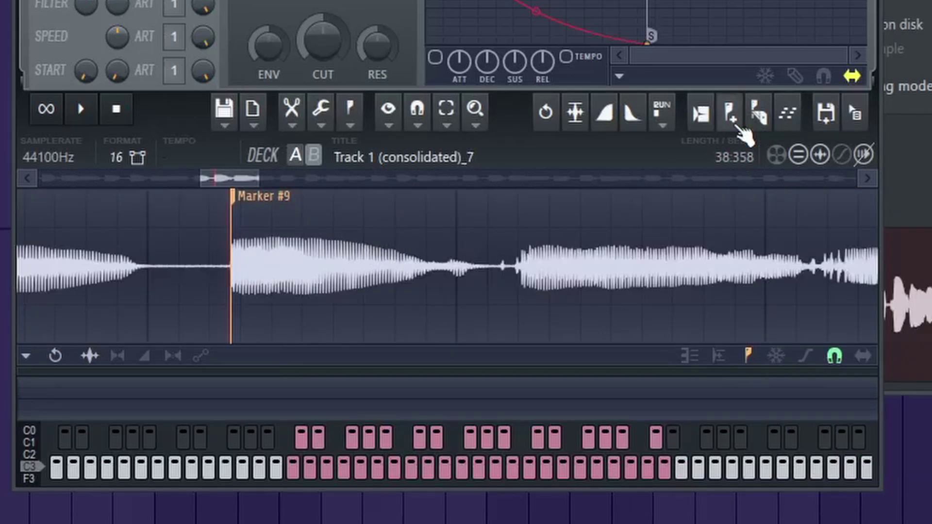
pyautogui.click(516, 269)
pyautogui.click(729, 112)
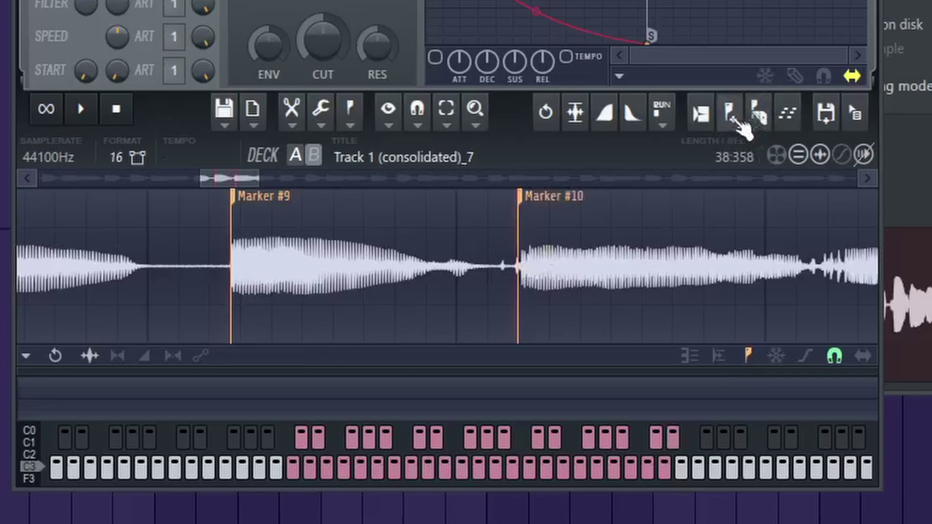
# Step: Trim the noisy transition between the two joined notes after Marker #10 and mark the start of the second note
pyautogui.scroll(-3, 529, 228)
pyautogui.moveTo(357, 253); pyautogui.dragTo(388, 252)
pyautogui.press('Insert')
pyautogui.scroll(-3, 350, 208)
pyautogui.scroll(-2, 597, 214)
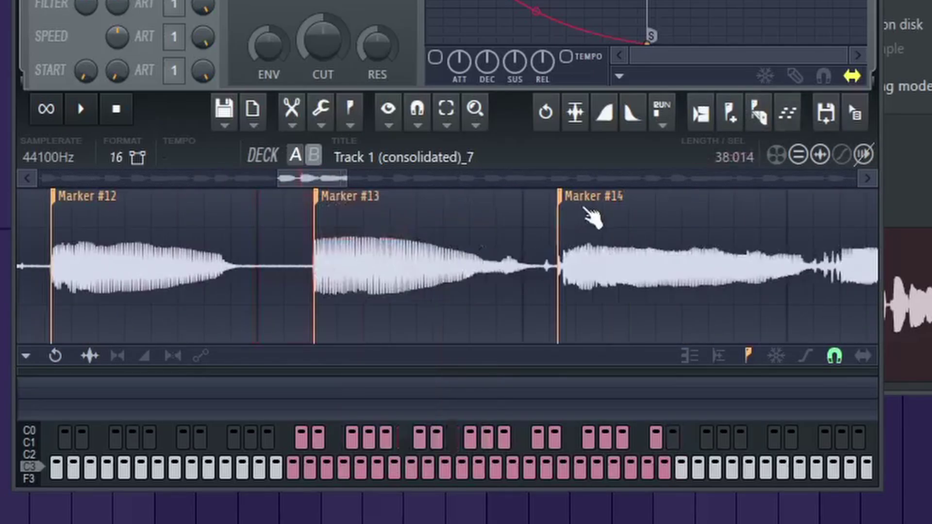
# Step: Delete the next surplus marker and trim the noisy transition between the joined notes farther along the recording
pyautogui.scroll(-2, 618, 177)
pyautogui.rightClick(309, 199)
pyautogui.click(342, 226)
pyautogui.moveTo(534, 270); pyautogui.dragTo(574, 271)
pyautogui.scroll(-3, 687, 150)
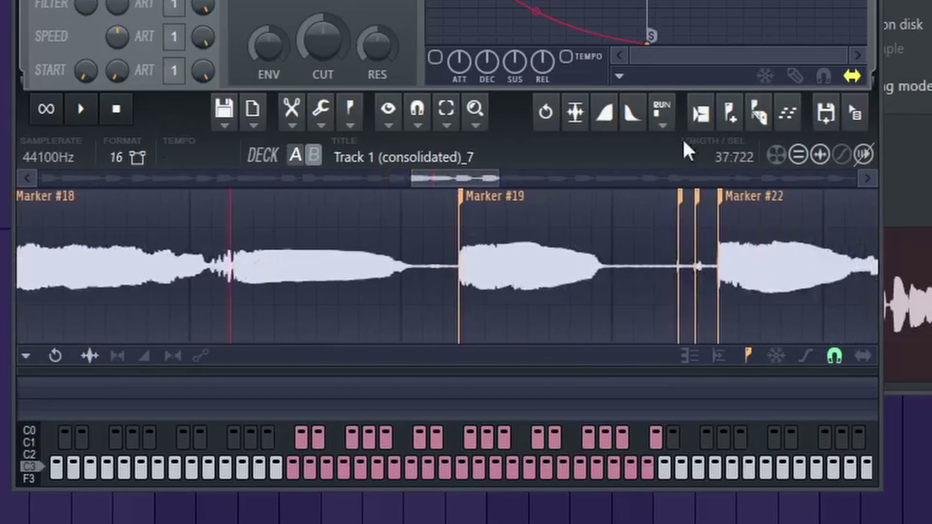
# Step: Trim the noisy transition between the joined notes following Marker #22 and mark the start of the second note
pyautogui.scroll(-2, 506, 223)
pyautogui.moveTo(269, 279); pyautogui.dragTo(322, 279)
pyautogui.scroll(-3, 326, 242)
pyautogui.moveTo(531, 266); pyautogui.dragTo(548, 267)
pyautogui.click(730, 112)
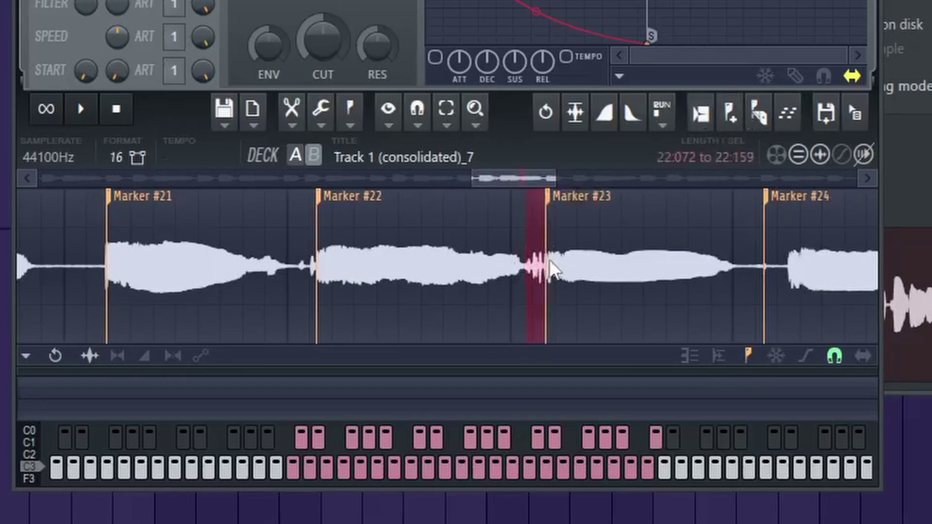
# Step: Delete the next surplus marker farther along the recording and add a slice marker at the unmarked note after Marker #25
pyautogui.scroll(-3, 427, 219)
pyautogui.moveTo(662, 267)
pyautogui.mouseDown()
pyautogui.moveTo(410, 266)
pyautogui.moveTo(453, 277)
pyautogui.mouseUp()
pyautogui.scroll(-3, 427, 219)
pyautogui.rightClick(393, 202)
pyautogui.click(430, 224)
pyautogui.scroll(-3, 707, 150)
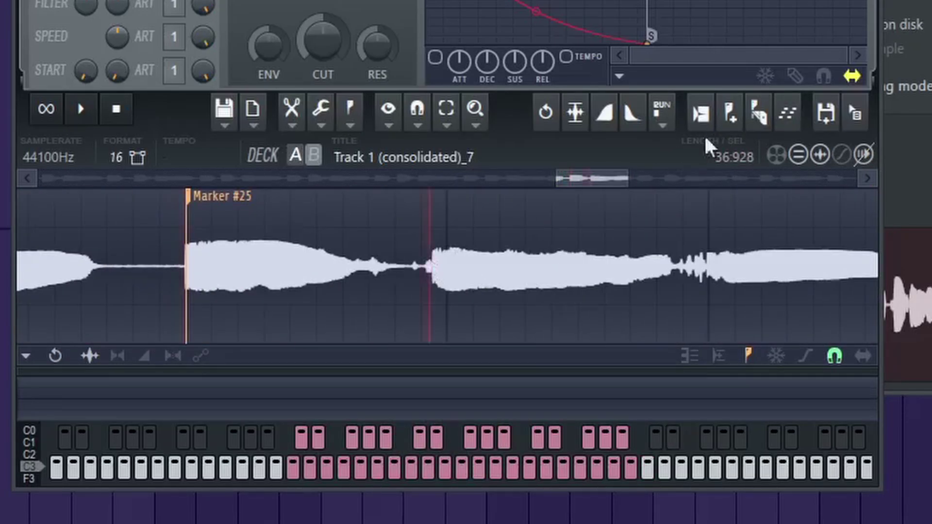
pyautogui.scroll(-2, 718, 140)
pyautogui.click(730, 112)
# Step: Trim the noisy transition between the two joined notes after Marker #30
pyautogui.scroll(-2, 730, 126)
pyautogui.scroll(-3, 437, 267)
pyautogui.moveTo(588, 267); pyautogui.dragTo(306, 243)
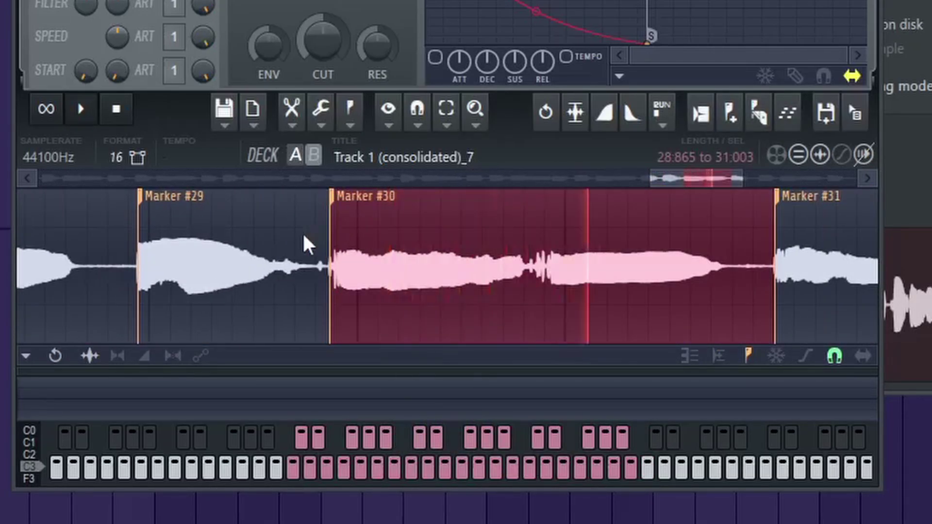
pyautogui.scroll(2, 281, 235)
pyautogui.scroll(-2, 392, 274)
pyautogui.scroll(2, 392, 274)
pyautogui.moveTo(437, 270)
pyautogui.mouseDown()
pyautogui.moveTo(470, 270)
pyautogui.moveTo(495, 284)
pyautogui.moveTo(568, 270)
pyautogui.mouseUp()
pyautogui.scroll(-3, 471, 270)
pyautogui.scroll(3, 486, 276)
pyautogui.scroll(-3, 494, 284)
pyautogui.scroll(-2, 753, 117)
pyautogui.scroll(-2, 679, 253)
# Step: Delete the leftover audio and its surplus marker at the end of the recording after Marker #36
pyautogui.click(796, 232)
pyautogui.moveTo(799, 237); pyautogui.dragTo(927, 255)
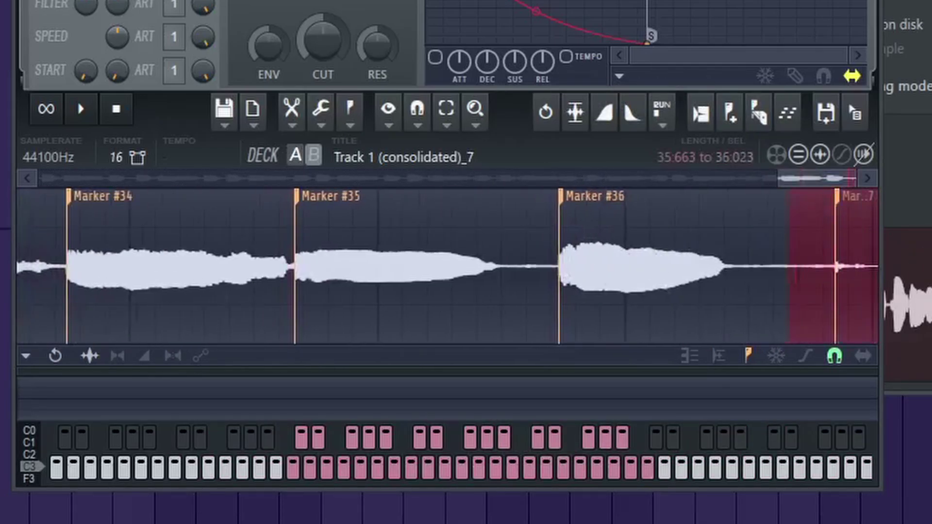
pyautogui.scroll(-8, 447, 266)
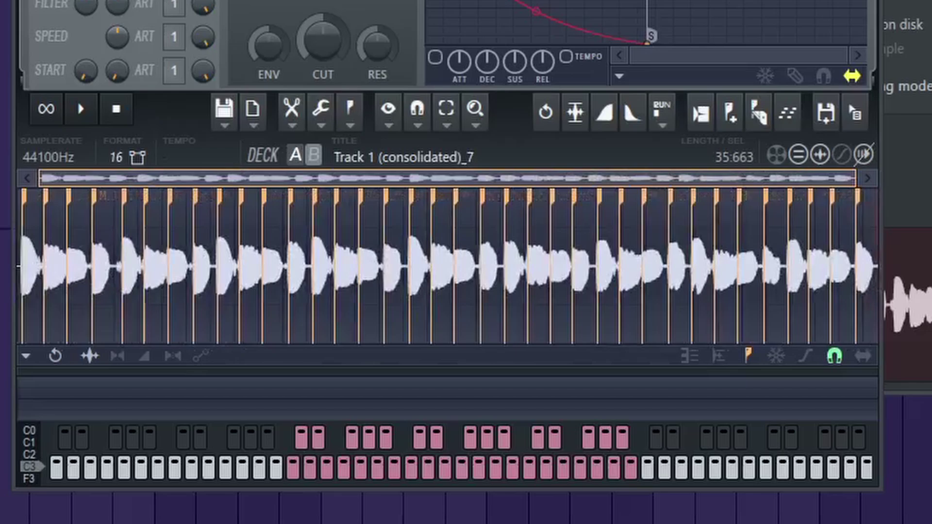
# Step: Audition the last slice on the Slicex keyboard to check the range of notes
pyautogui.scroll(6, 543, 284)
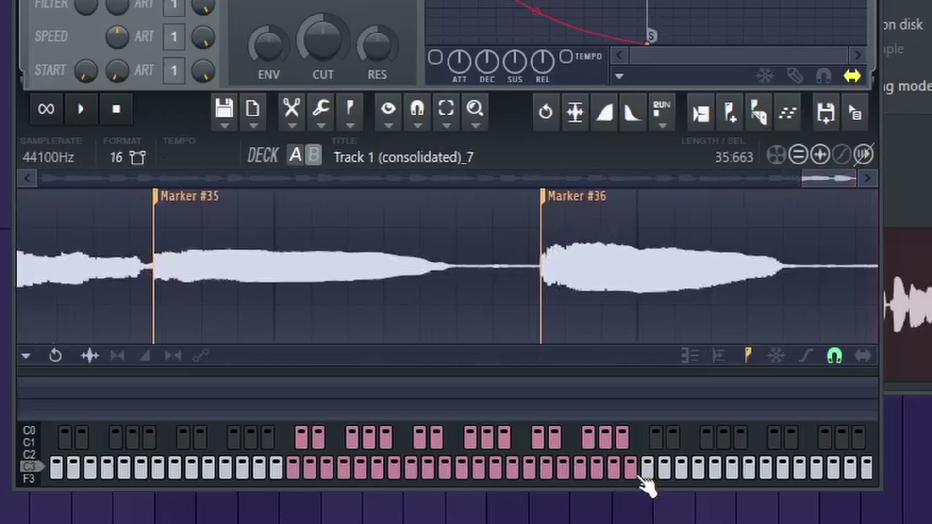
pyautogui.click(633, 473)
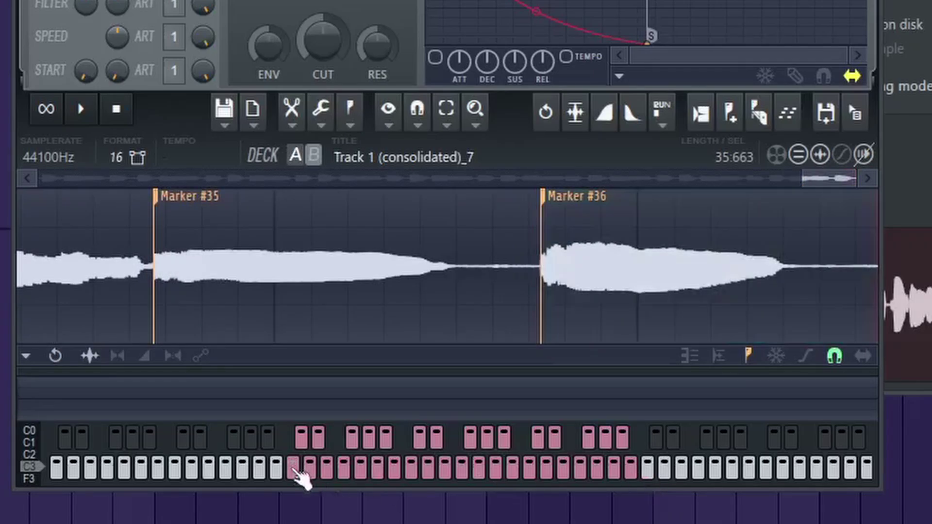
pyautogui.scroll(-5, 454, 262)
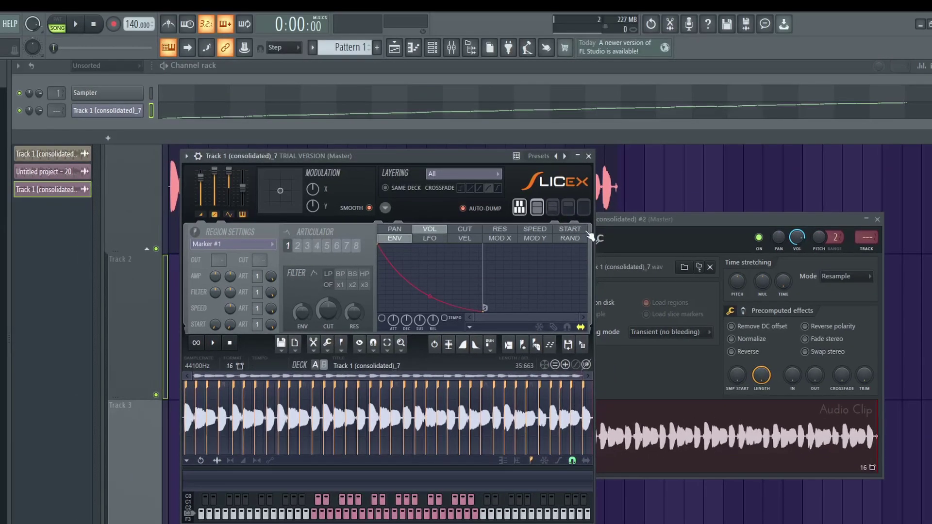
# Step: Open the Piano roll for the Slicex channel and remove the auto-dumped slice notes
pyautogui.click(413, 47)
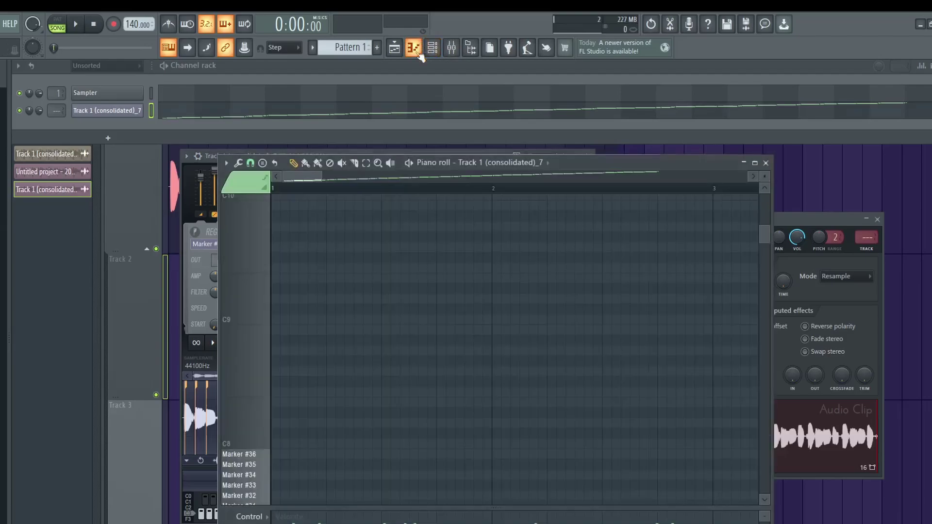
pyautogui.scroll(-6, 422, 270)
pyautogui.moveTo(295, 262)
pyautogui.mouseDown()
pyautogui.moveTo(359, 291)
pyautogui.moveTo(443, 291)
pyautogui.moveTo(427, 293)
pyautogui.mouseUp()
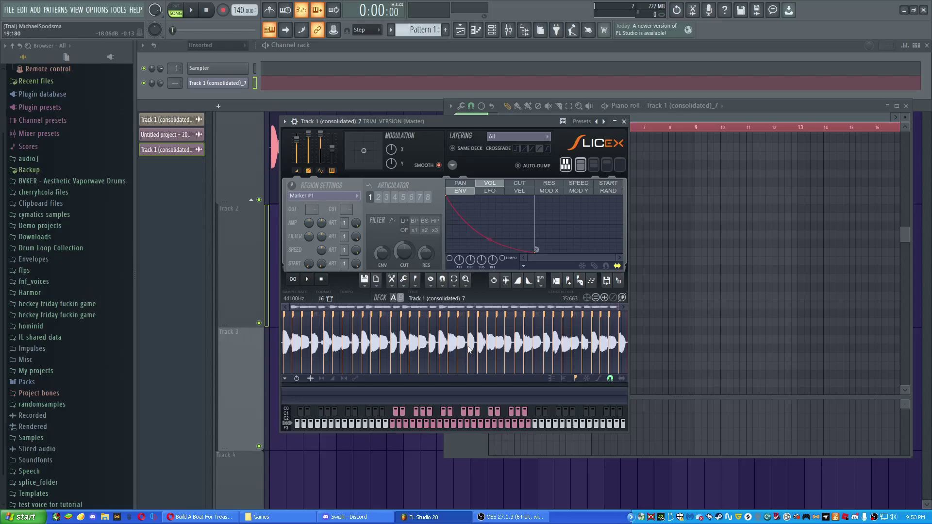
# Step: Export the Slicex regions for sampler use as WAV files named "again" in the folder flps\fnf_voices\yett another fucking chromatic tutoiral
pyautogui.moveTo(502, 125)
pyautogui.mouseDown()
pyautogui.moveTo(735, 123)
pyautogui.moveTo(625, 145)
pyautogui.mouseUp()
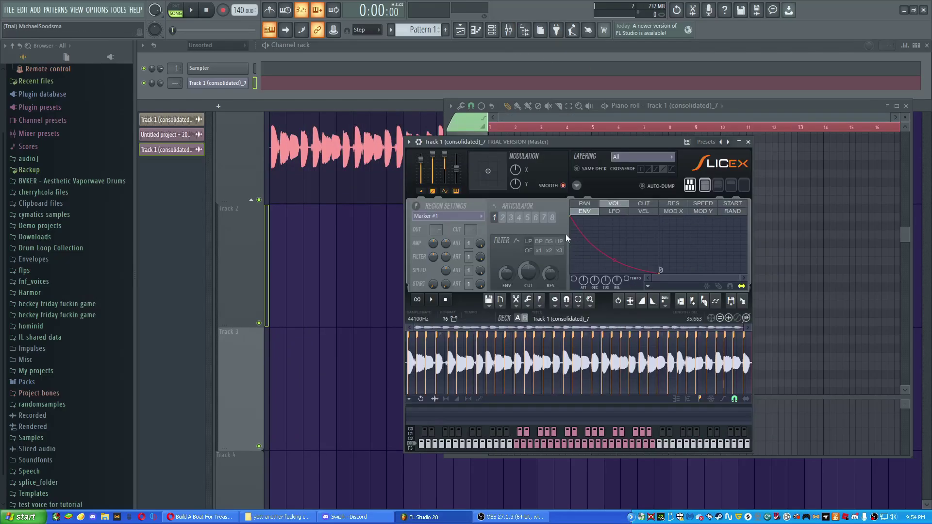
pyautogui.click(489, 300)
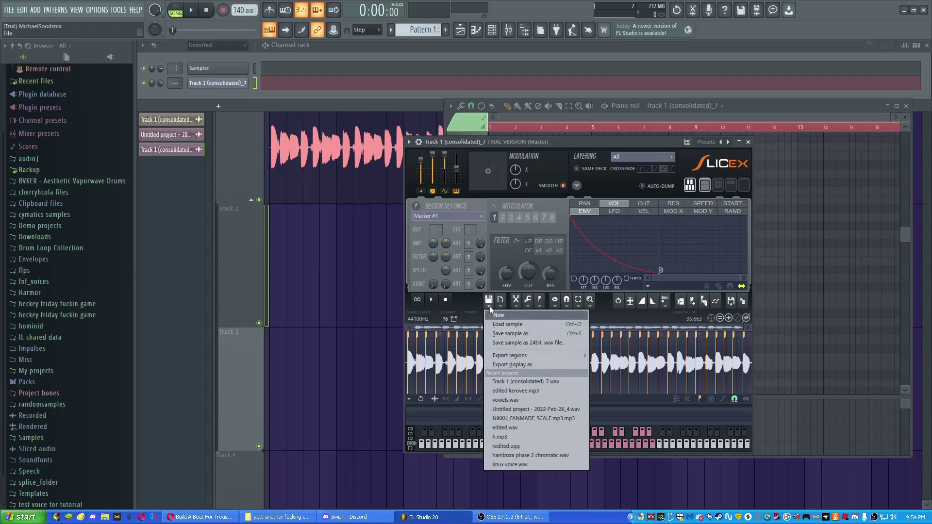
pyautogui.moveTo(558, 355)
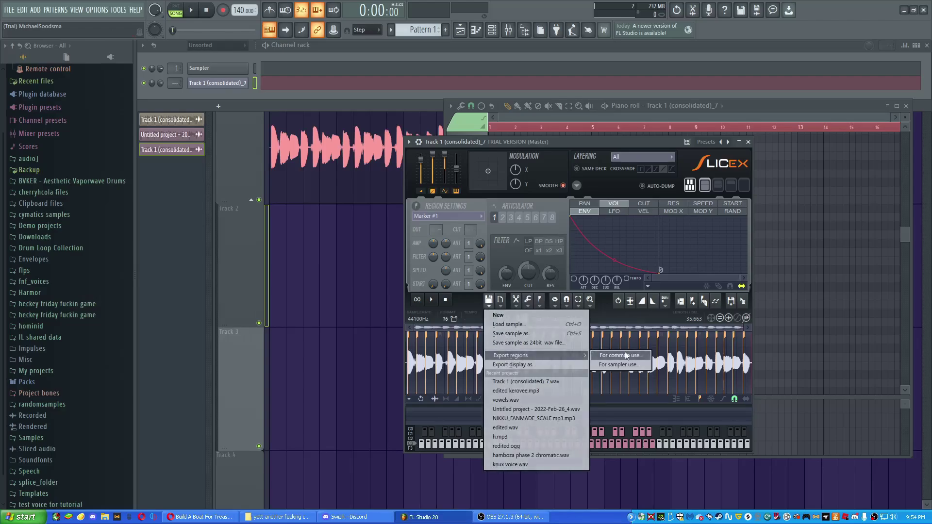
pyautogui.click(624, 365)
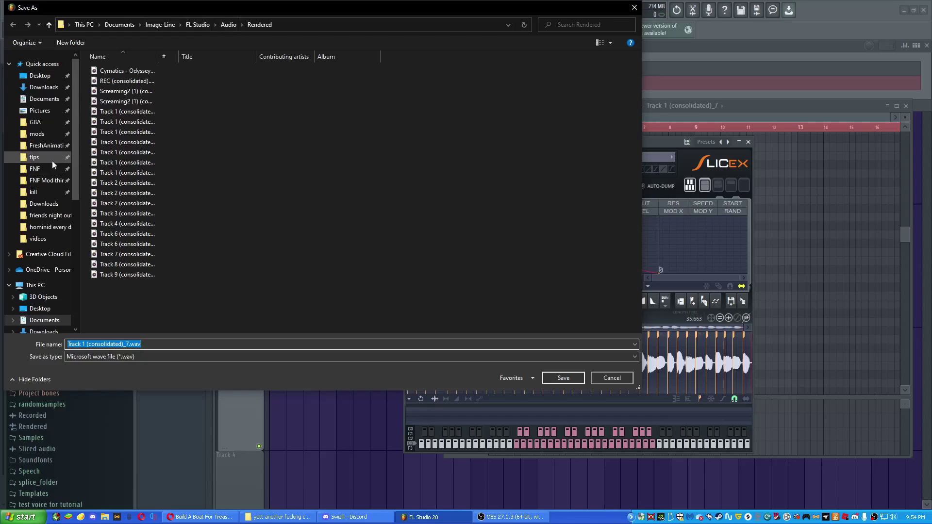
pyautogui.click(48, 158)
pyautogui.doubleClick(118, 100)
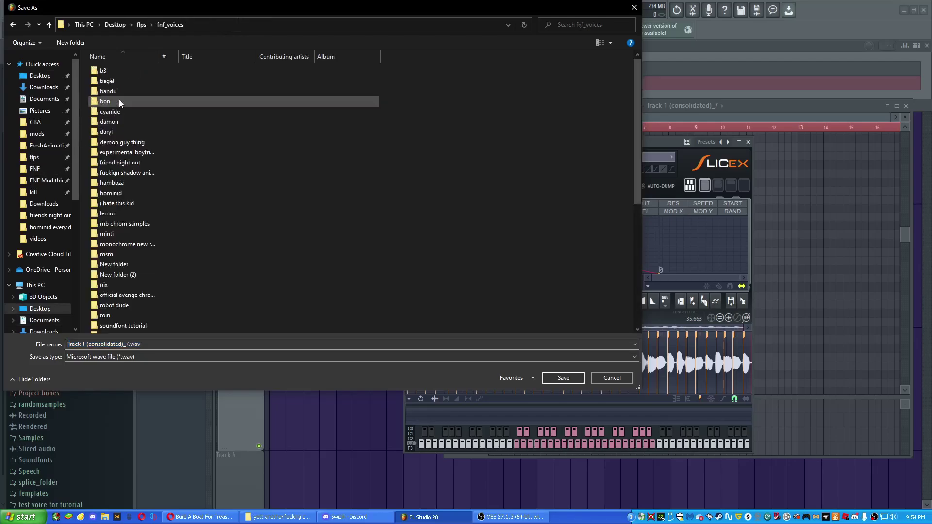
pyautogui.scroll(-6, 165, 242)
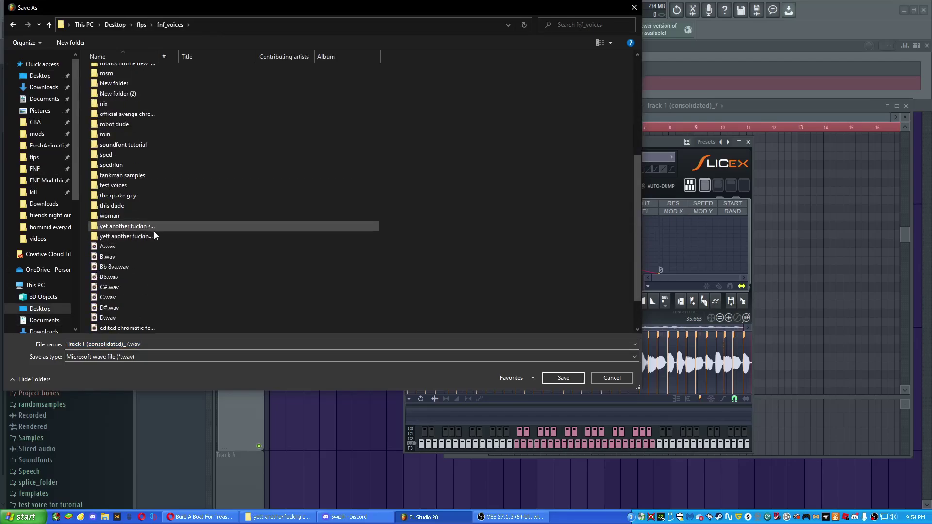
pyautogui.doubleClick(147, 236)
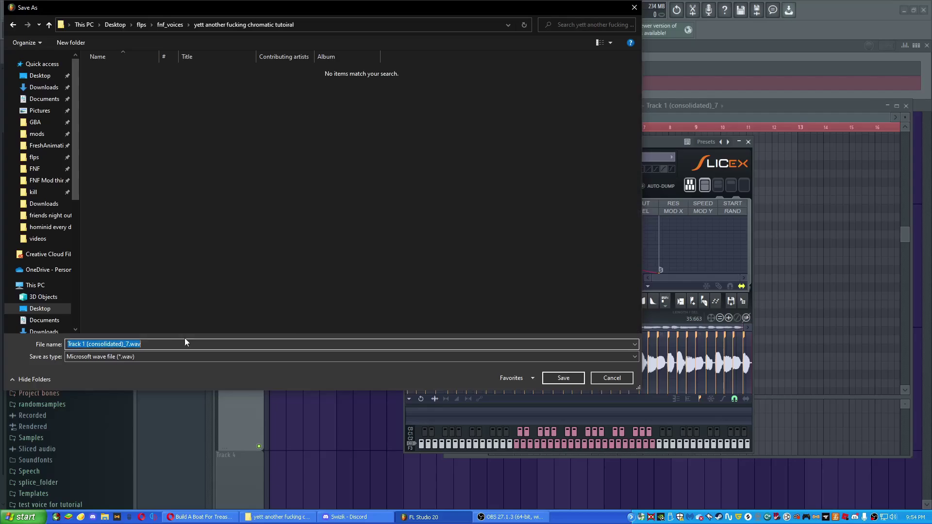
pyautogui.write('again')
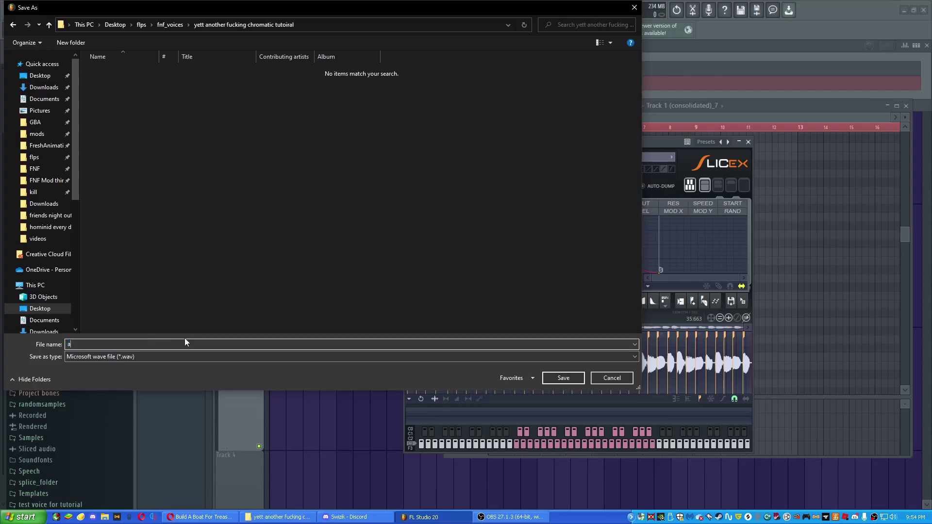
pyautogui.click(562, 376)
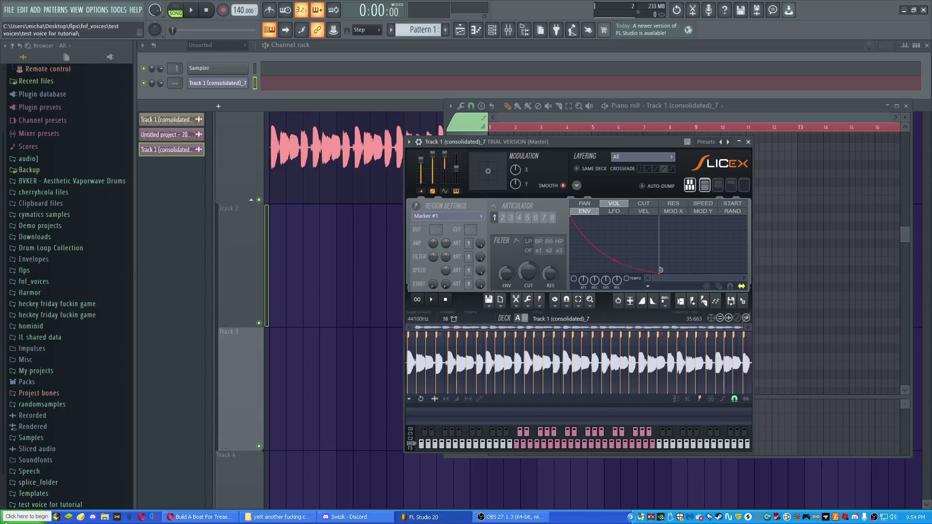
# Step: Launch Polyphone and create a new soundfont
pyautogui.click(19, 517)
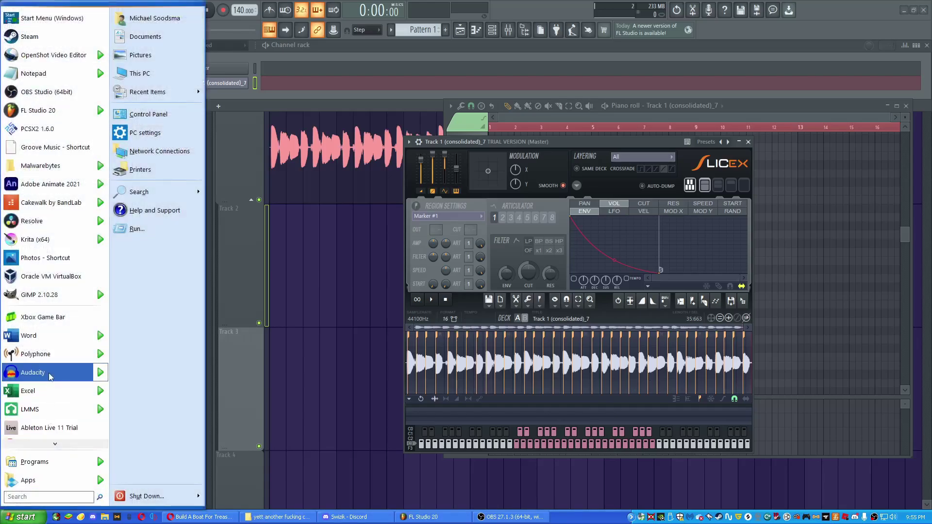
pyautogui.moveTo(51, 361)
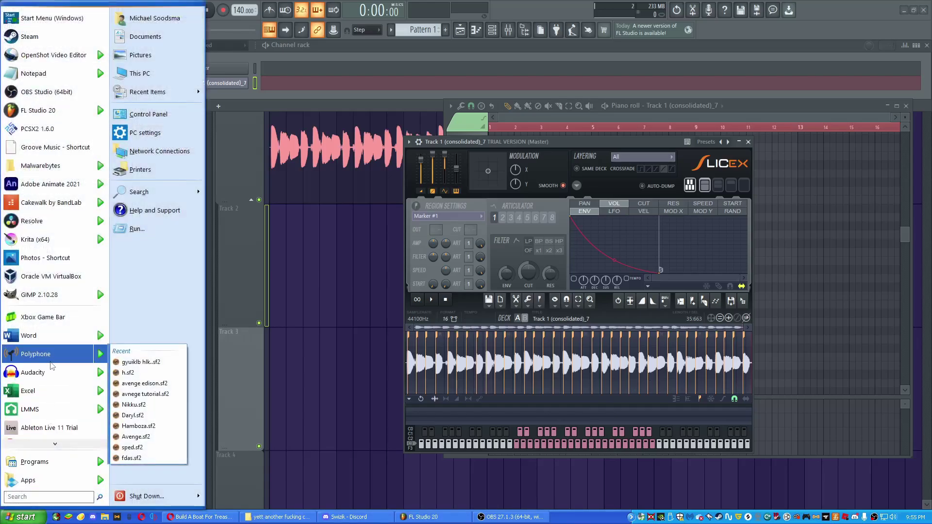
pyautogui.click(50, 363)
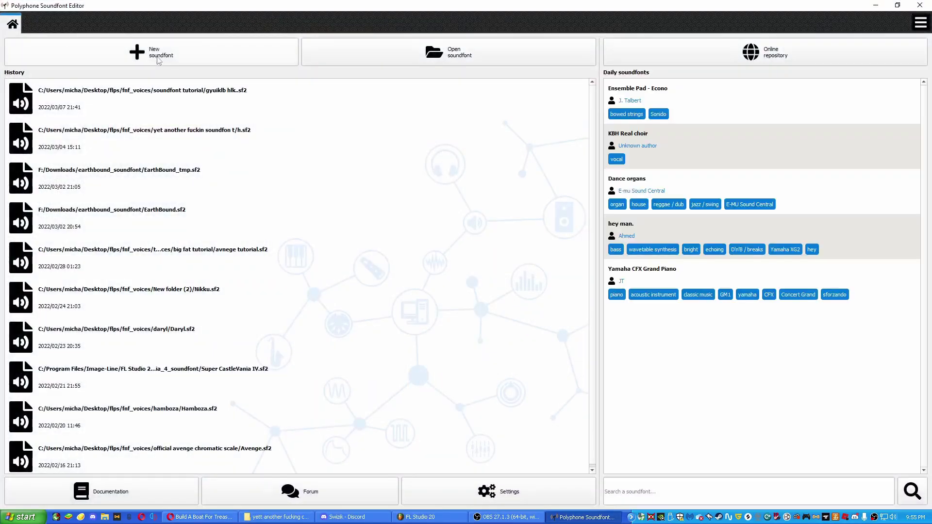
pyautogui.click(148, 59)
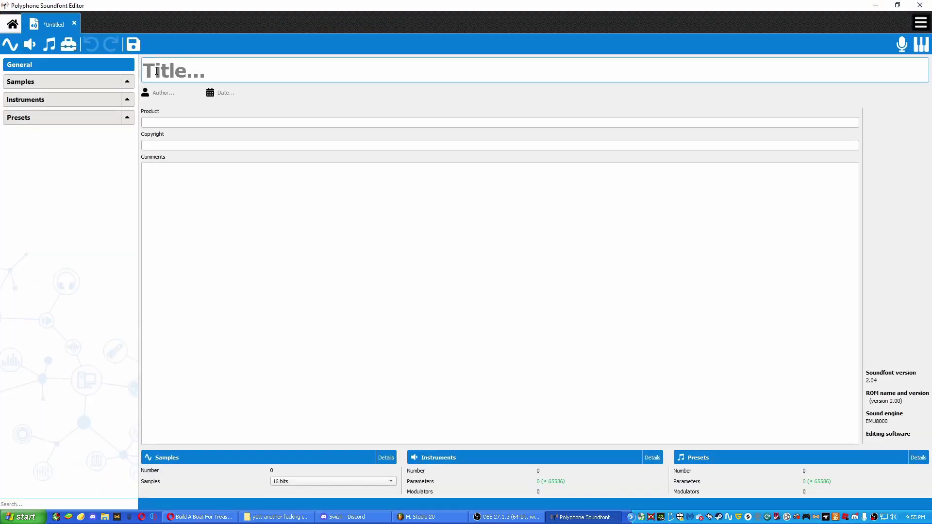
# Step: Title the soundfont "iohjfdsa'", fill in the author's name and set the date to the current date
pyautogui.write("iohjfdsa'")
pyautogui.press('Tab')
pyautogui.write('avenge')
pyautogui.press('Tab')
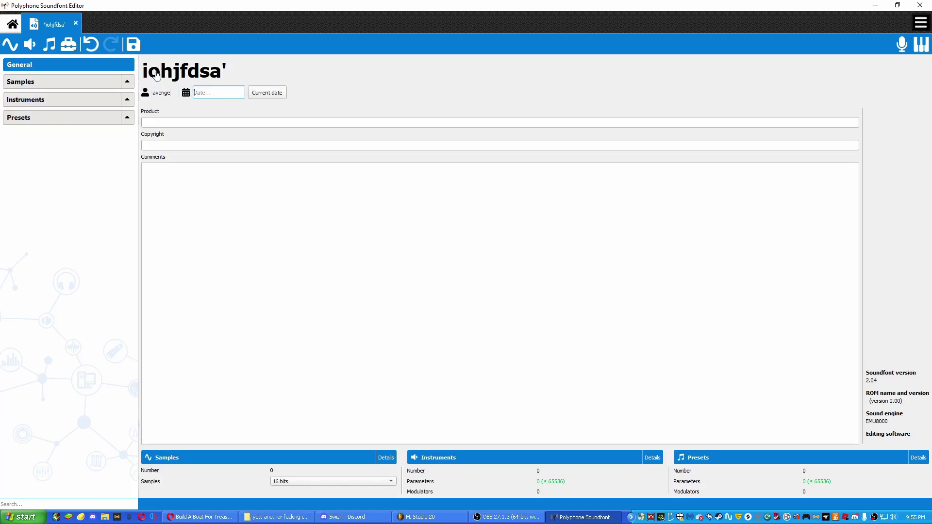
pyautogui.click(279, 97)
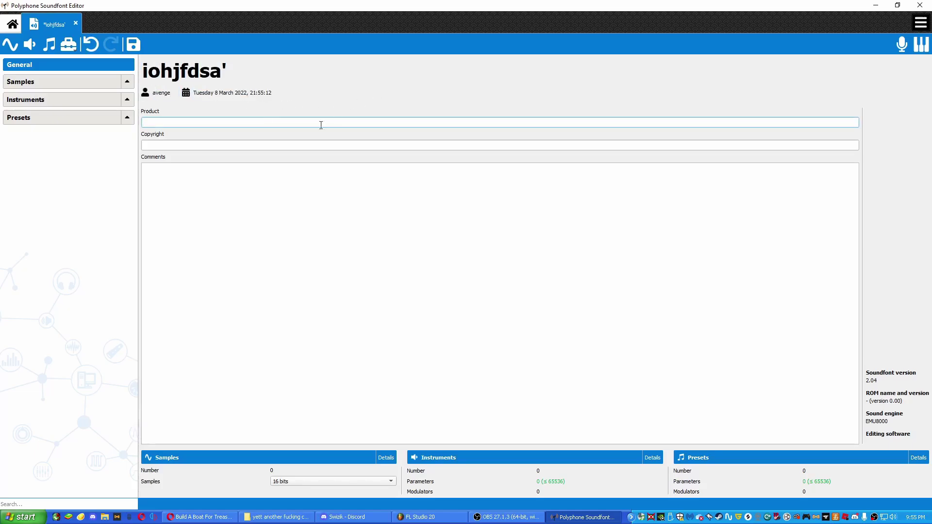
# Step: Import all the "again - Marker" WAV files, #1 through #36, from the yett another fucking chromatic tutoiral folder as samples
pyautogui.click(95, 85)
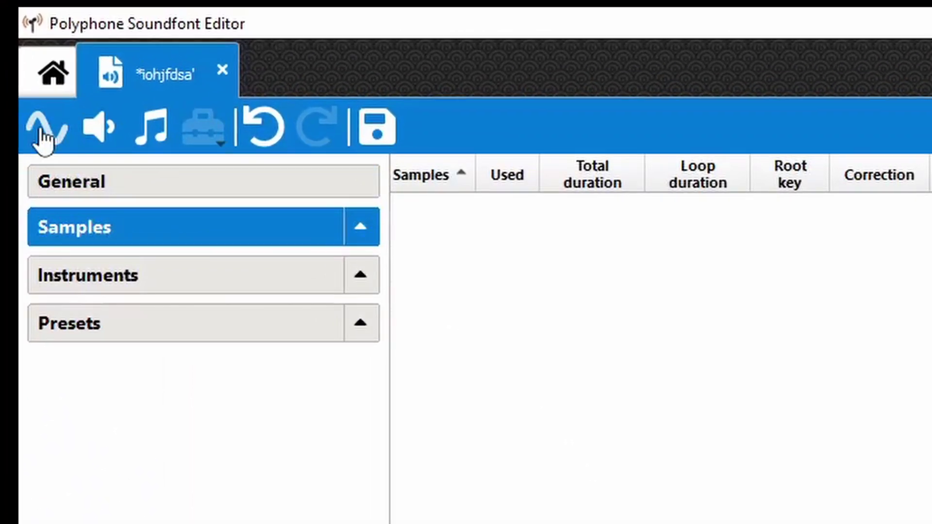
pyautogui.click(42, 132)
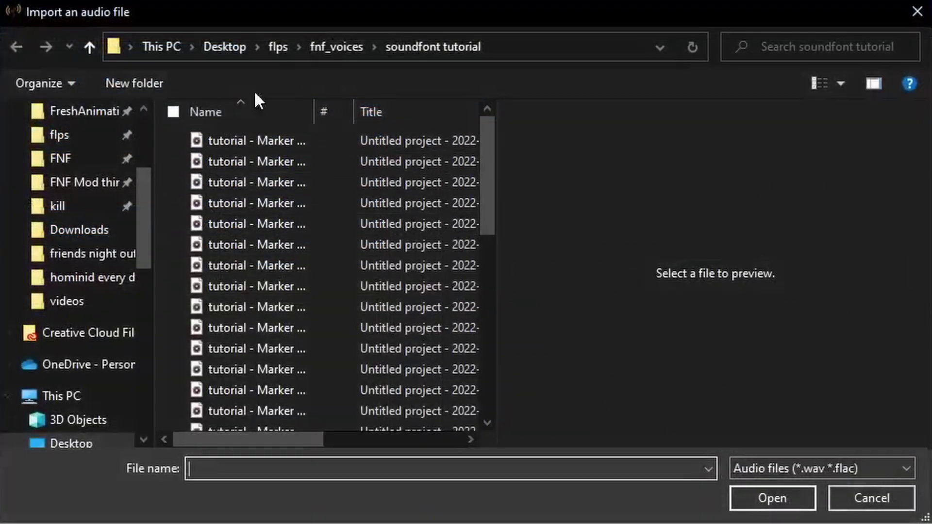
pyautogui.click(340, 45)
pyautogui.doubleClick(309, 336)
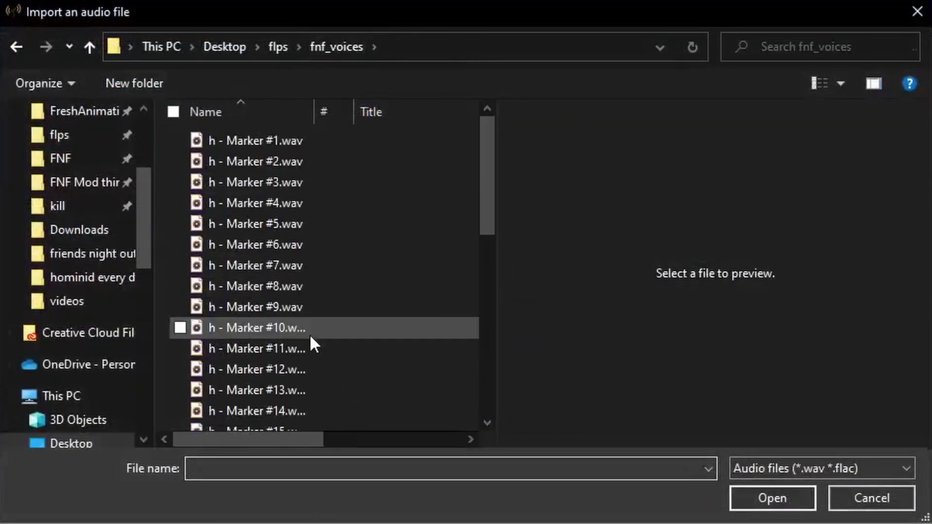
pyautogui.click(290, 140)
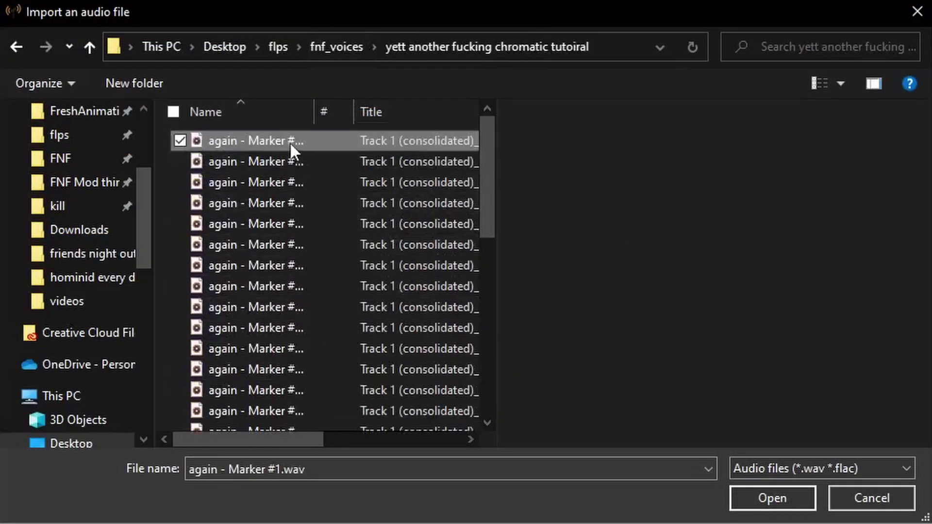
pyautogui.scroll(-7, 284, 146)
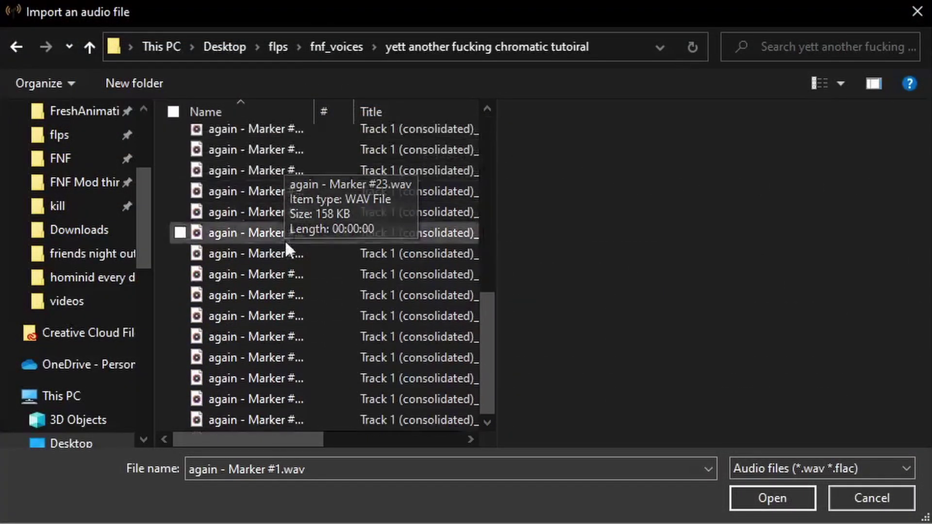
pyautogui.keyDown('shift'); pyautogui.click(313, 423); pyautogui.keyUp('shift')
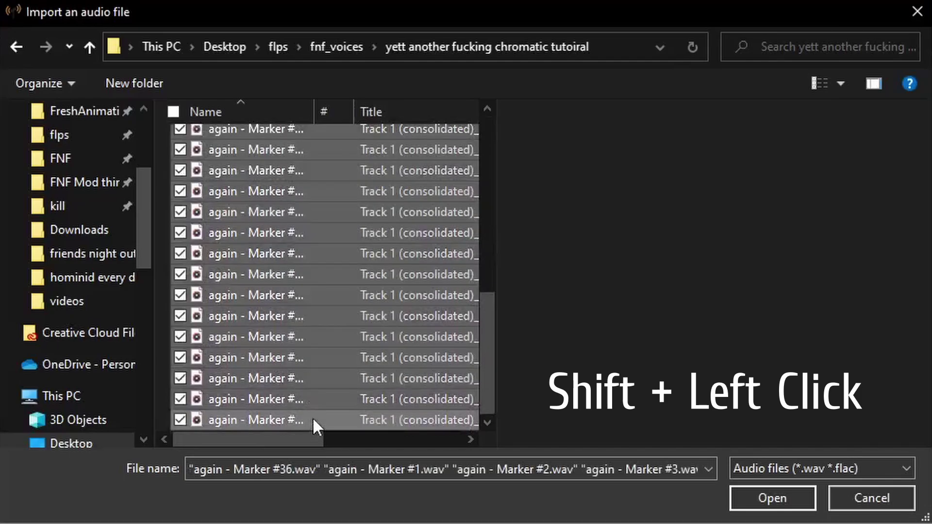
pyautogui.click(779, 505)
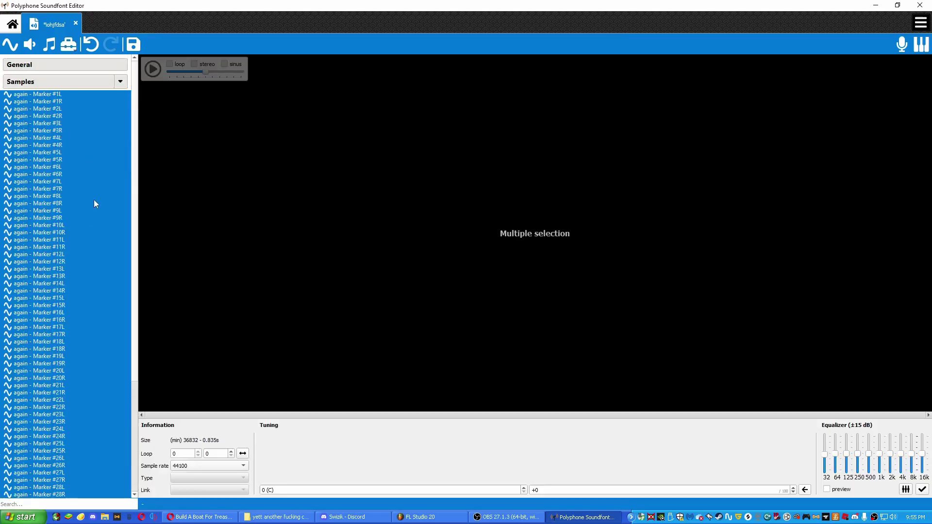
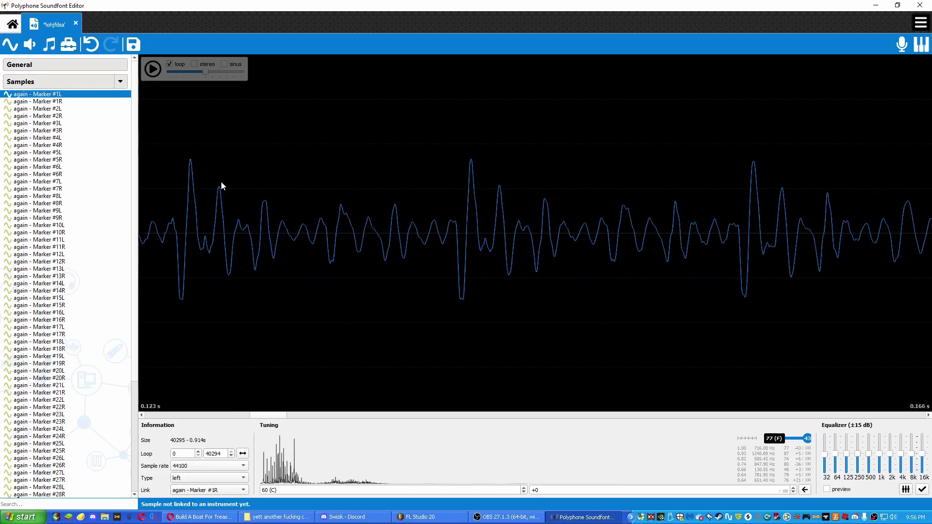
# Step: Set the loop start of sample "again - Marker #1L" on a tall waveform peak, at 5547
pyautogui.moveTo(222, 187); pyautogui.dragTo(443, 185)
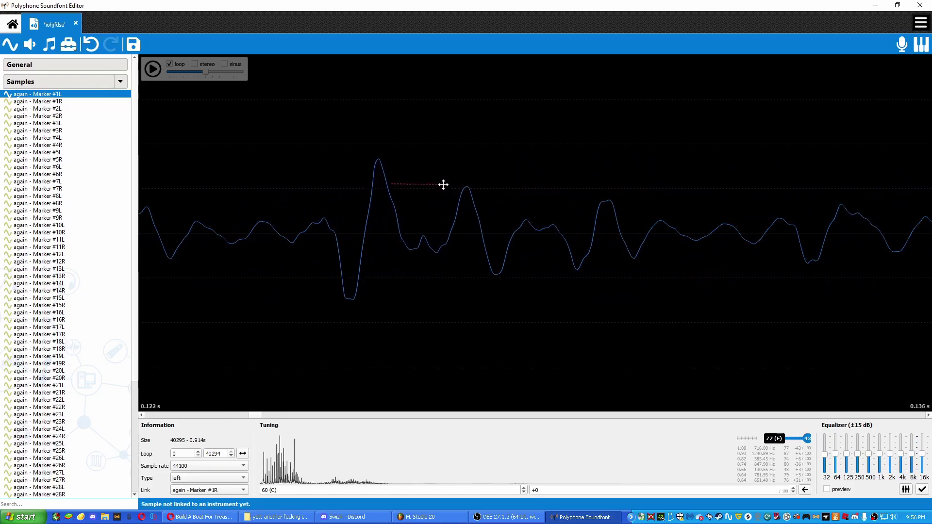
pyautogui.click(378, 163)
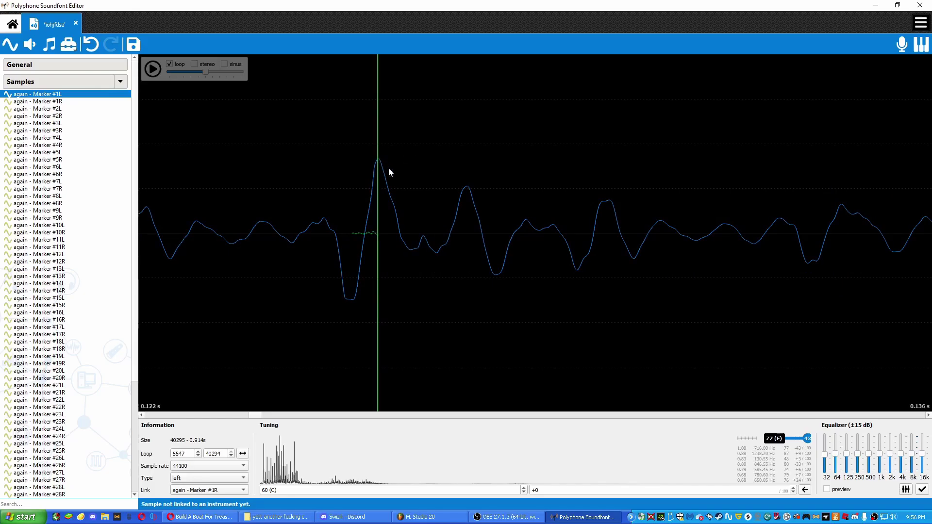
# Step: Try a loop end at 12290 on a matching peak of sample "again - Marker #1L" and play the loop
pyautogui.moveTo(738, 166); pyautogui.dragTo(319, 208)
pyautogui.moveTo(551, 187); pyautogui.dragTo(268, 204)
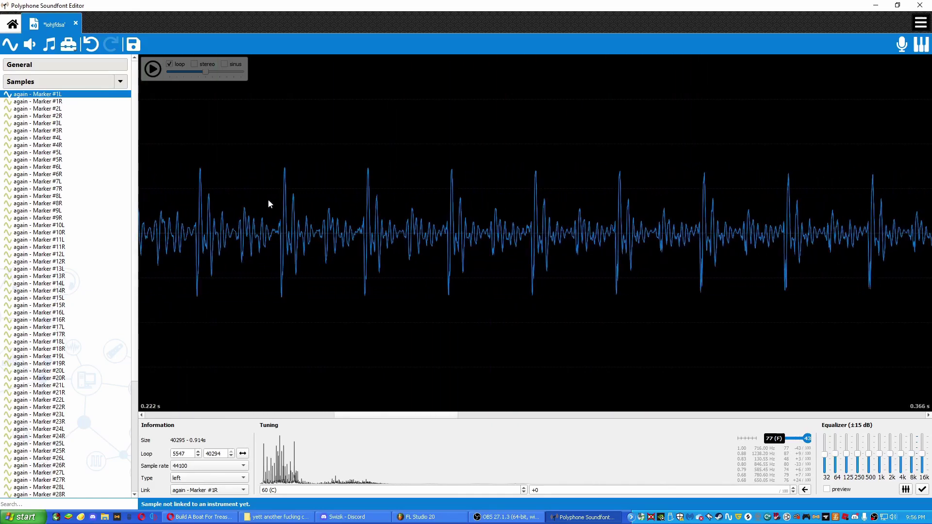
pyautogui.moveTo(468, 176)
pyautogui.mouseDown()
pyautogui.moveTo(557, 175)
pyautogui.moveTo(483, 181)
pyautogui.mouseUp()
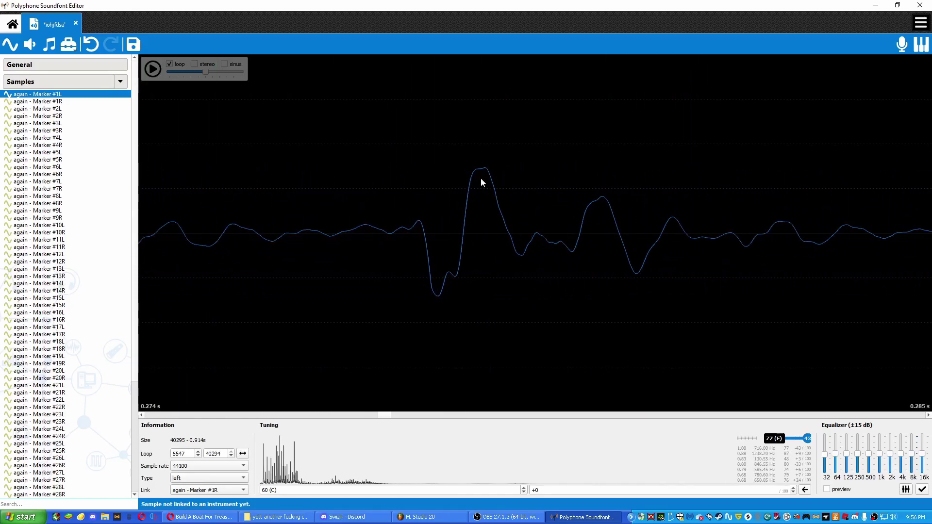
pyautogui.rightClick(481, 175)
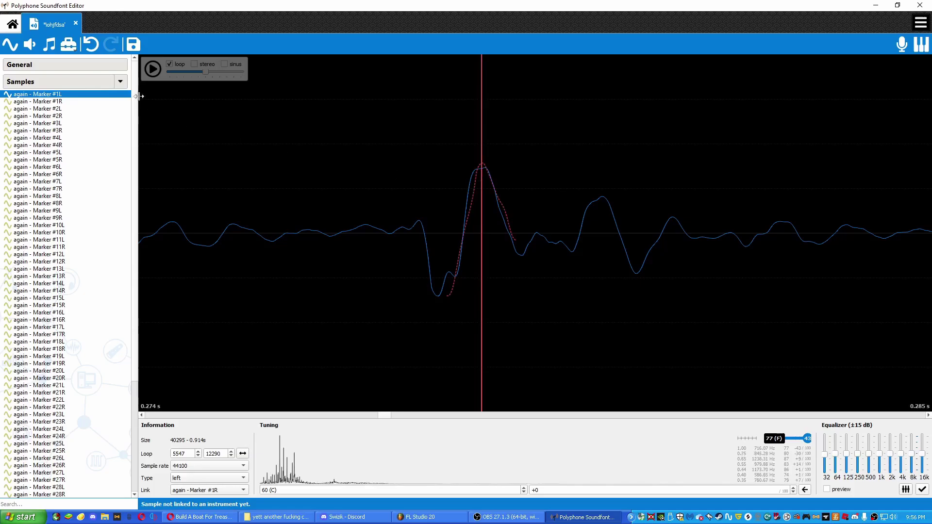
pyautogui.click(151, 69)
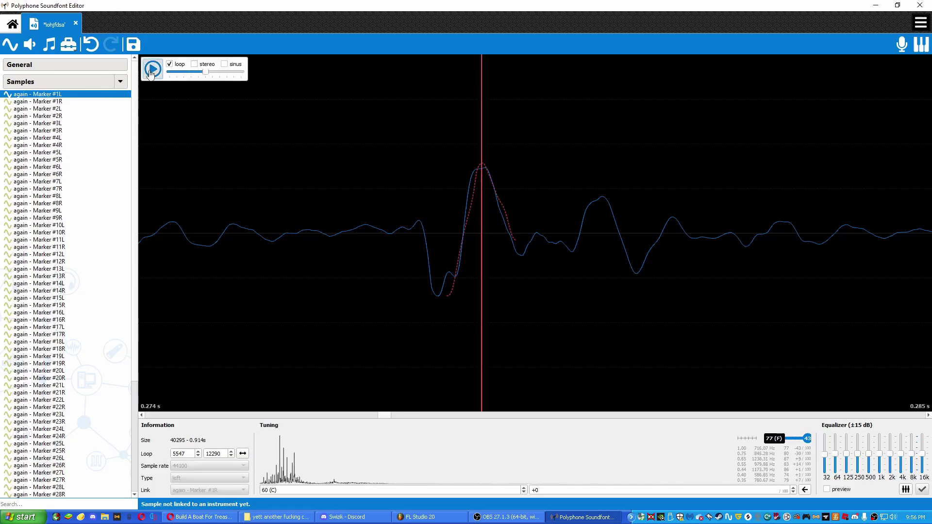
pyautogui.click(151, 71)
# Step: Set the loop end of sample "again - Marker #1L" at 8918, beside an earlier matching peak, and play the loop
pyautogui.moveTo(516, 150); pyautogui.dragTo(536, 187)
pyautogui.rightClick(492, 173)
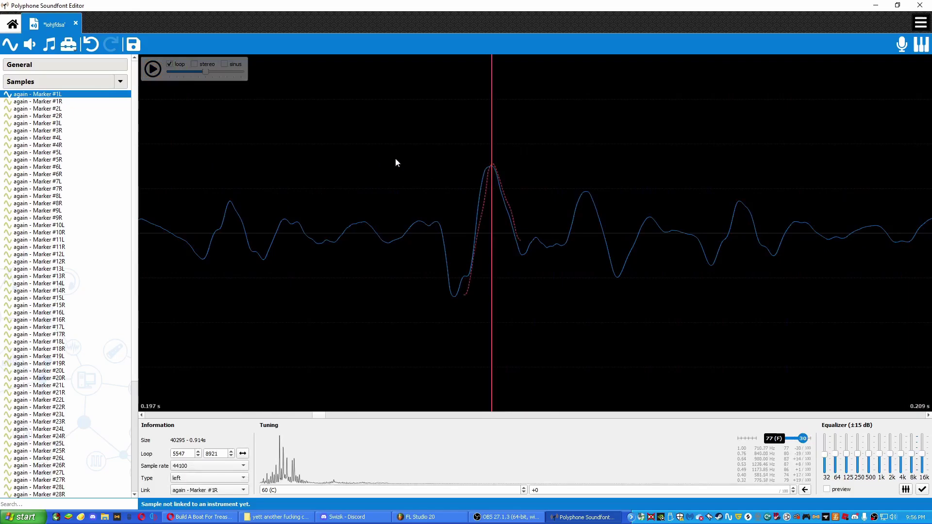
pyautogui.rightClick(485, 182)
pyautogui.rightClick(491, 181)
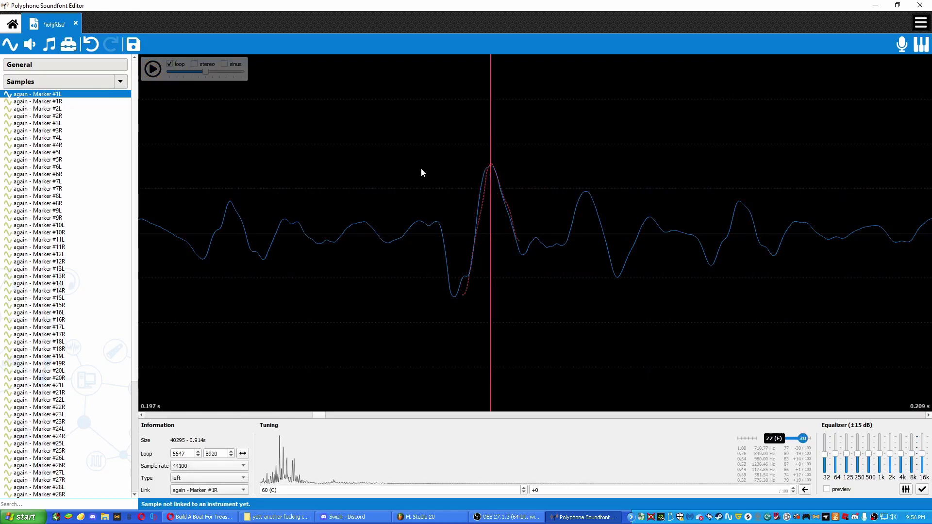
pyautogui.click(146, 72)
pyautogui.rightClick(485, 204)
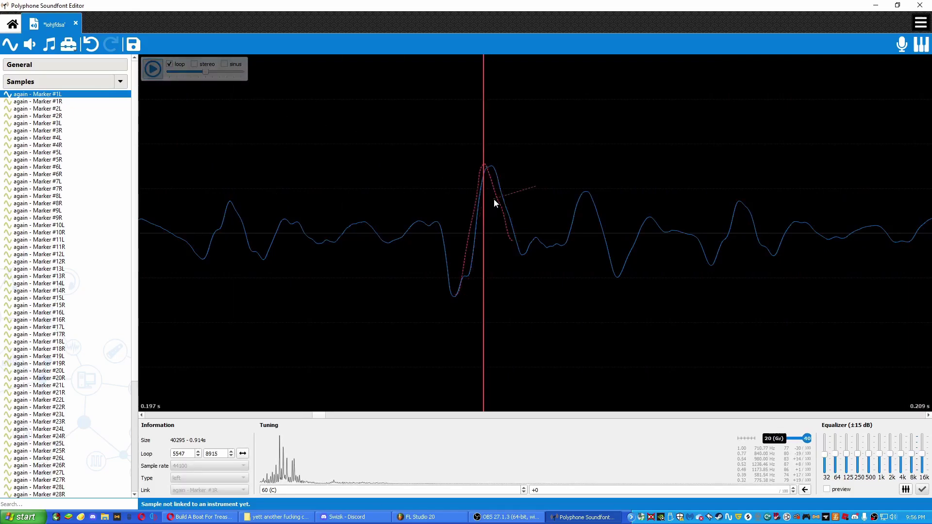
pyautogui.rightClick(488, 203)
pyautogui.moveTo(490, 197); pyautogui.dragTo(193, 233)
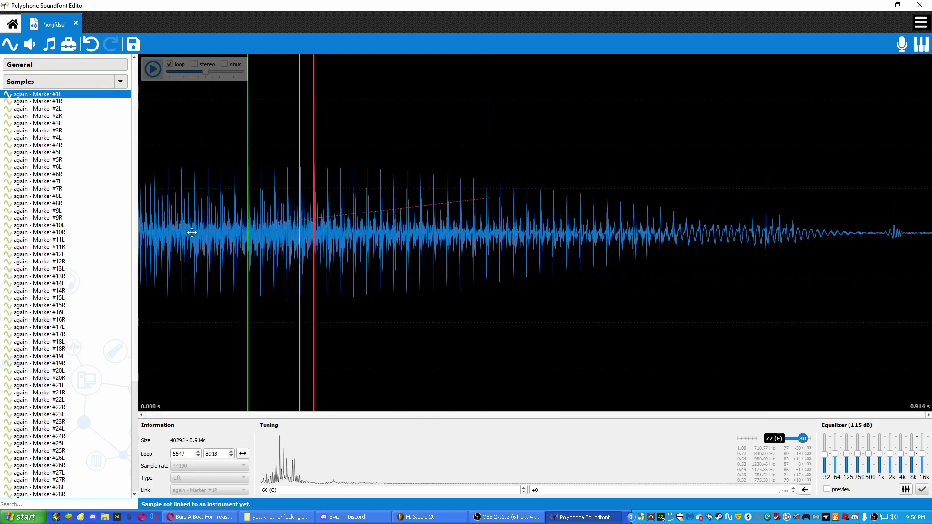
pyautogui.click(152, 68)
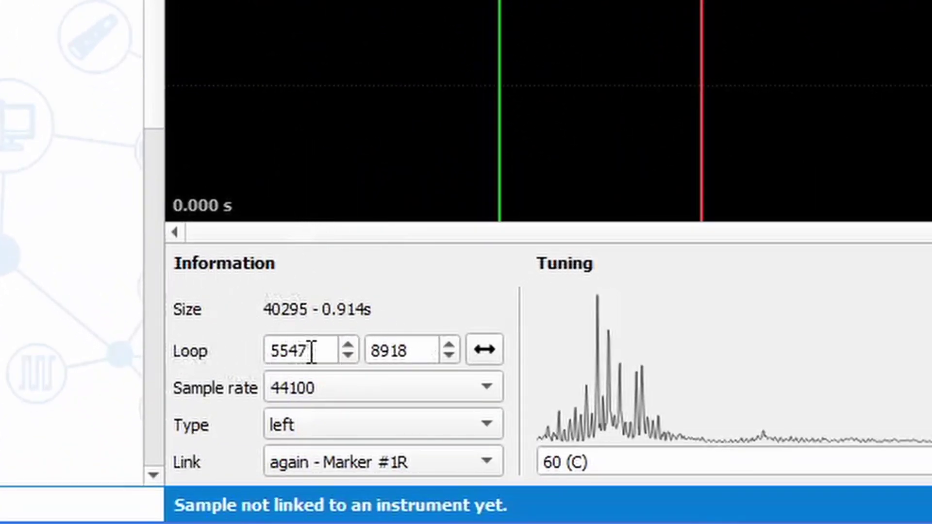
# Step: Copy the left sample's loop points to "again - Marker #1R", with start 5547 and end 8918, and play it
pyautogui.moveTo(312, 350); pyautogui.dragTo(268, 350)
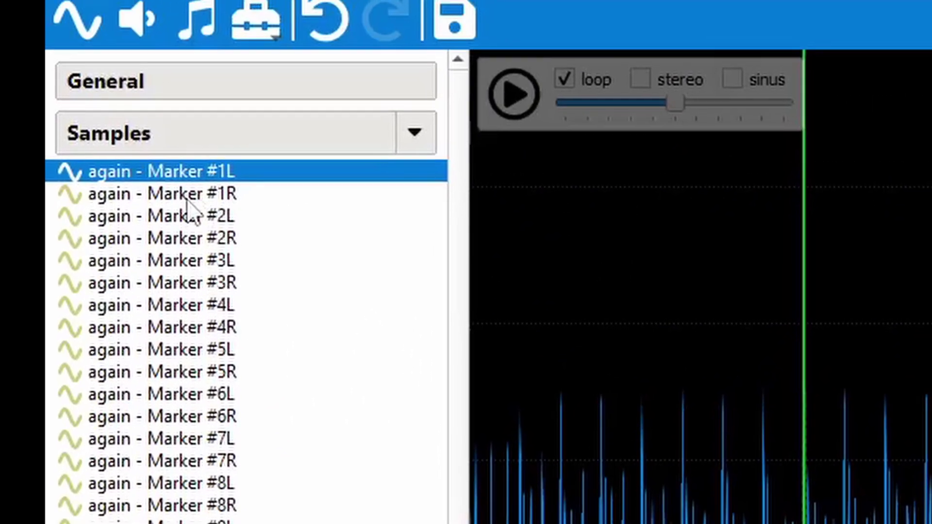
pyautogui.click(197, 53)
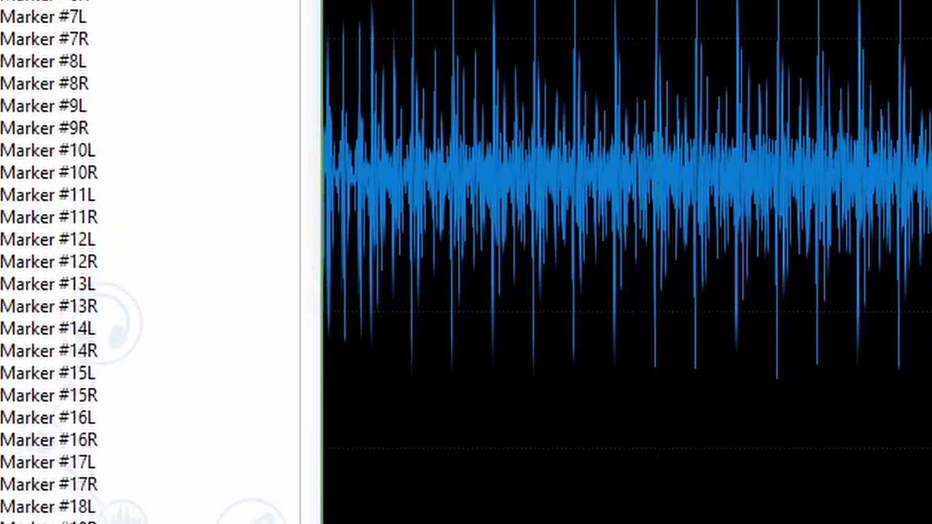
pyautogui.click(312, 353)
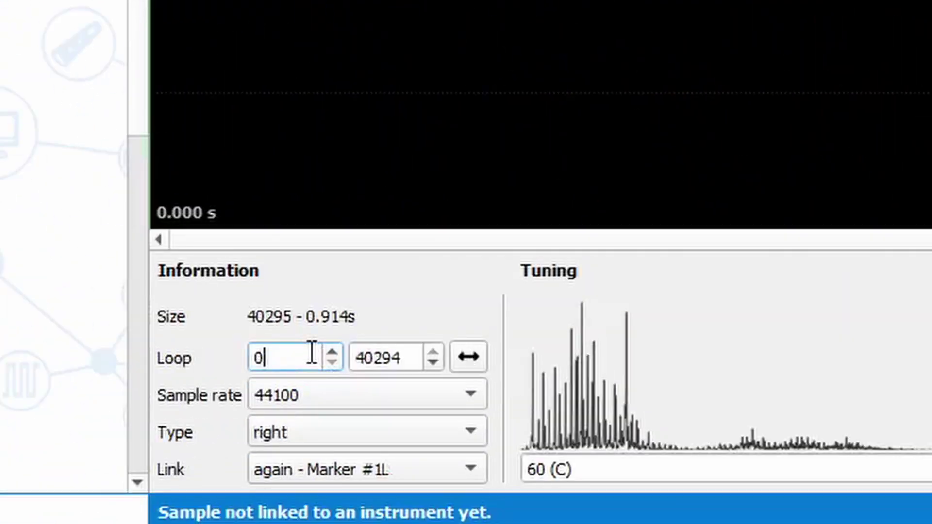
pyautogui.write('5547')
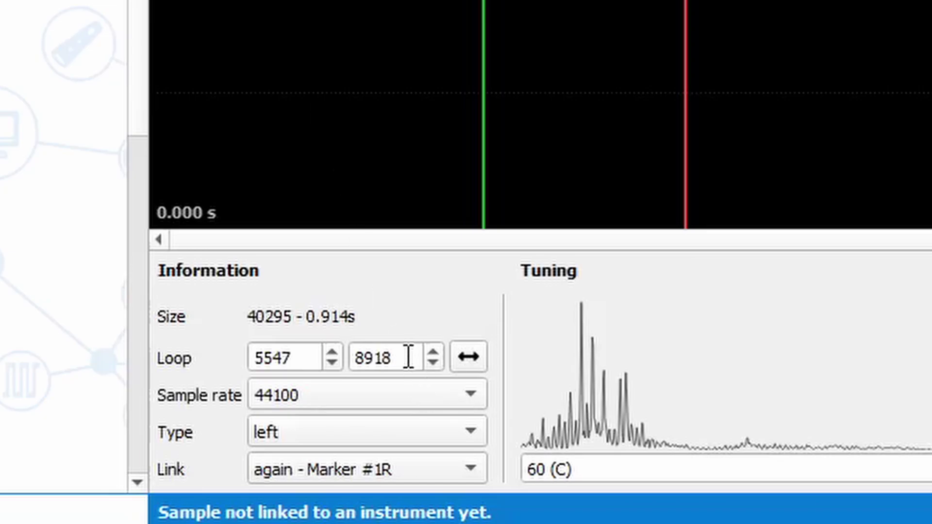
pyautogui.doubleClick(408, 357)
pyautogui.doubleClick(390, 357)
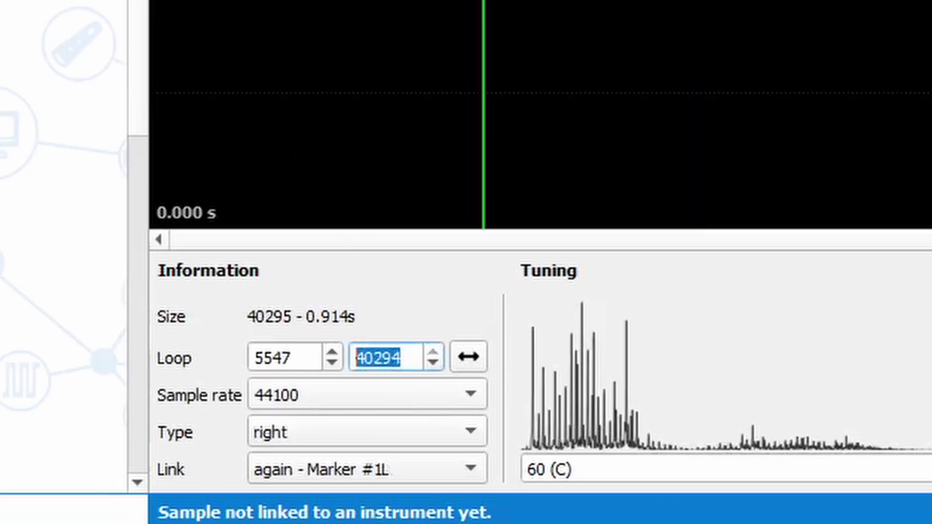
pyautogui.write('8918')
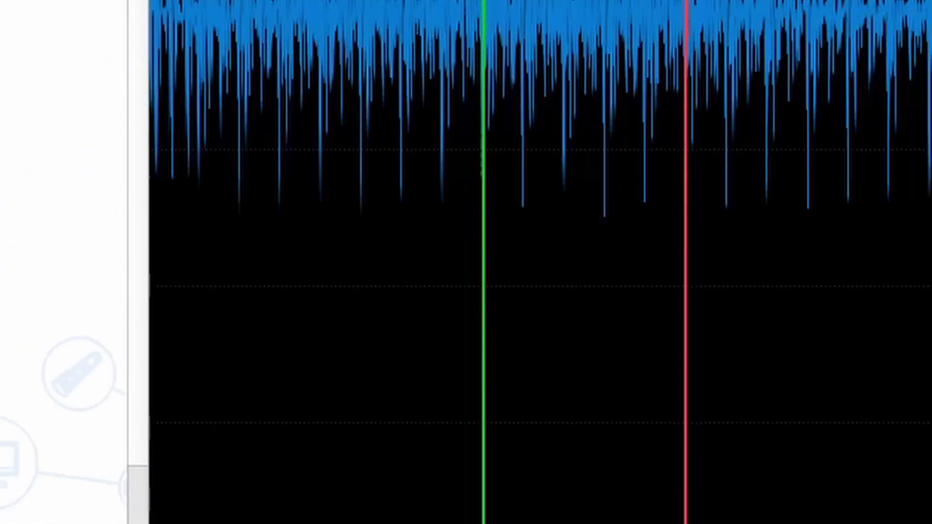
pyautogui.press('space')
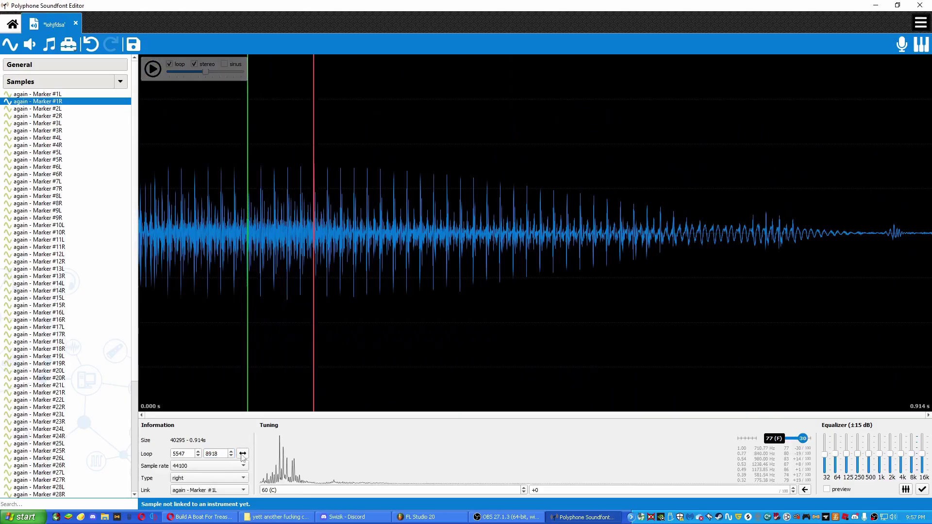
# Step: Try looping "again - Marker #1R" over its full length, play it, and undo that loop change
pyautogui.click(242, 454)
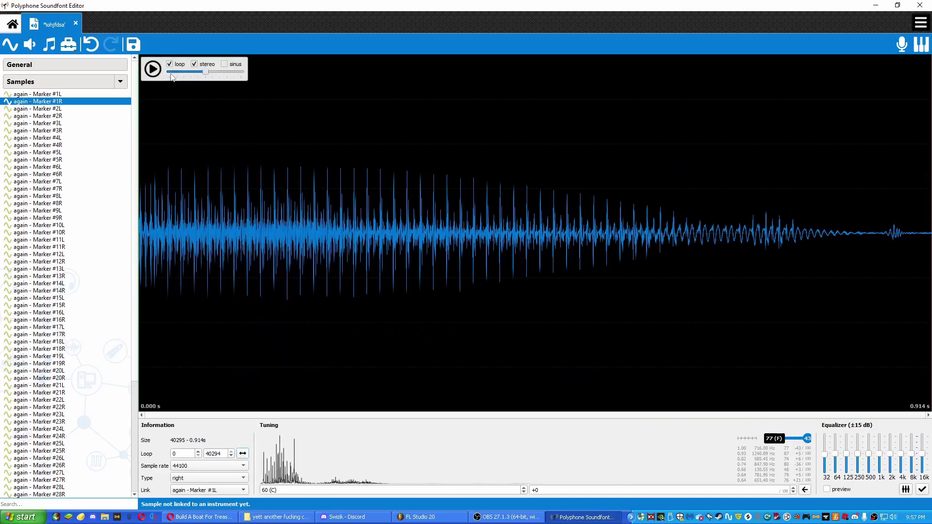
pyautogui.click(153, 69)
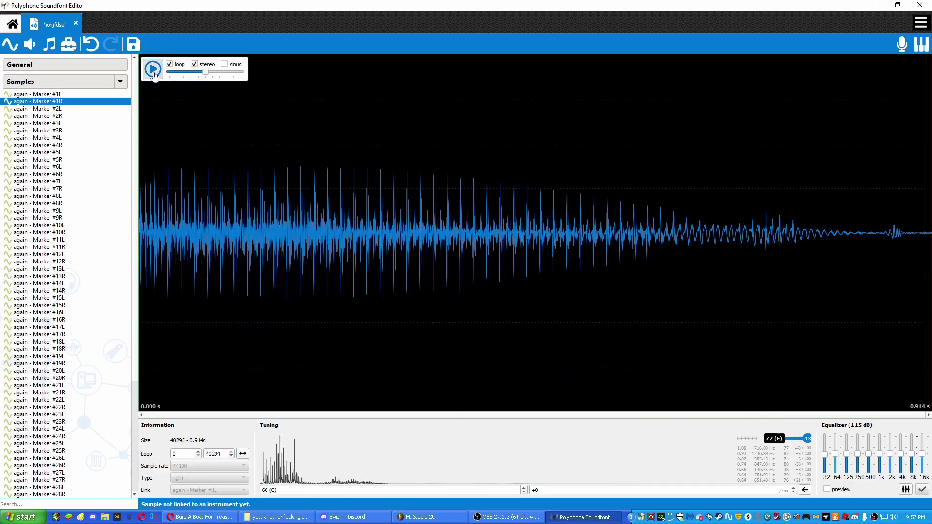
pyautogui.click(154, 73)
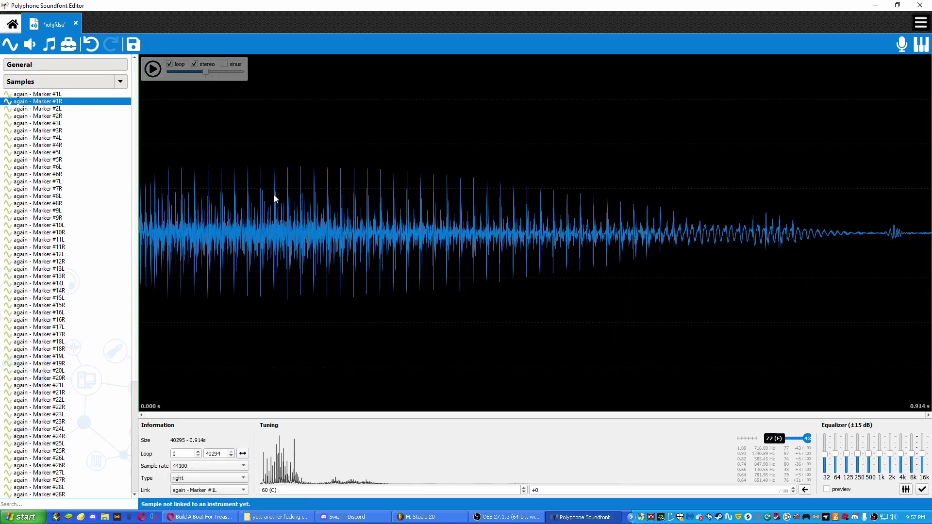
pyautogui.hotkey('ctrl', 'z')
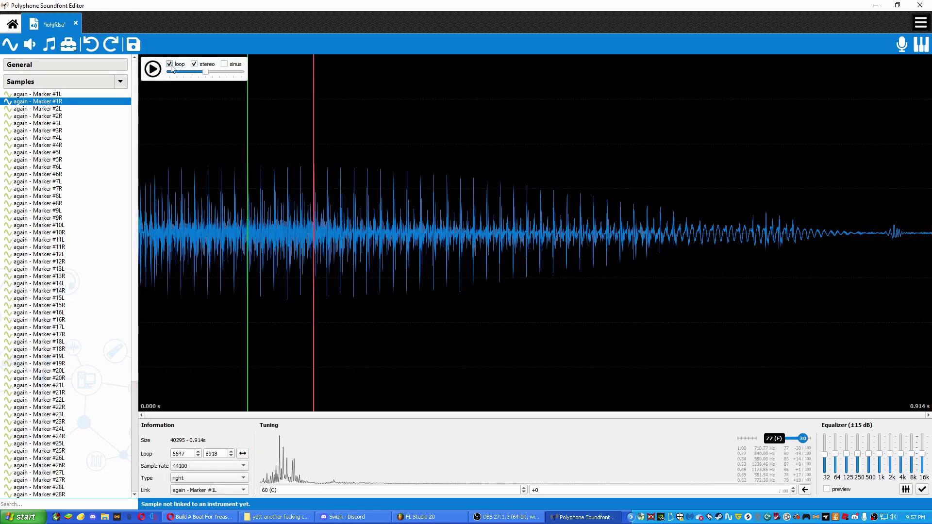
# Step: Create an instrument named "soundfotn" from all samples "again - Marker #1L" through "#36R", with the selected samples linked
pyautogui.press('Up')
pyautogui.scroll(-5, 104, 257)
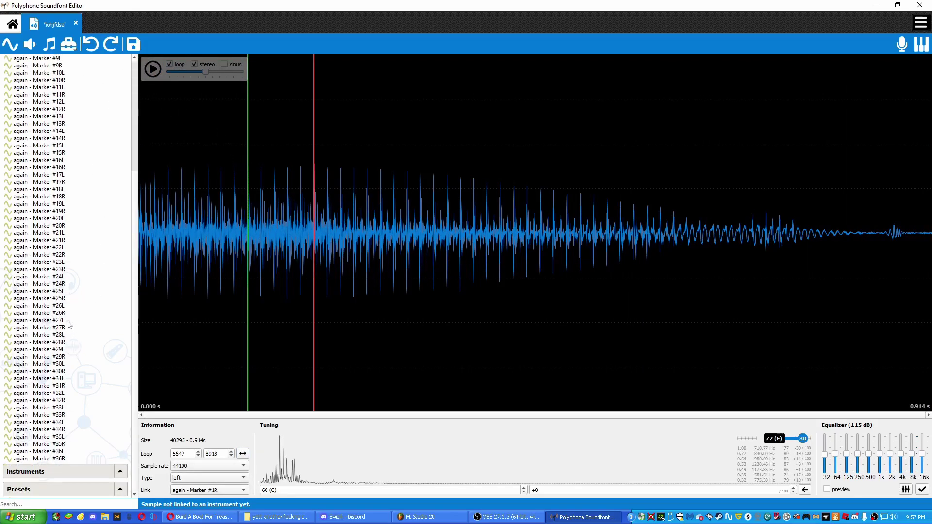
pyautogui.scroll(5, 65, 311)
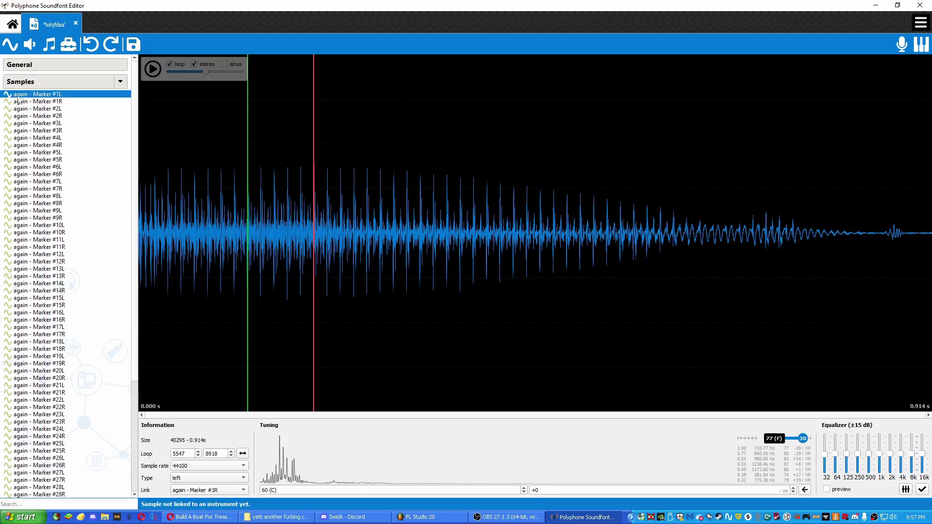
pyautogui.scroll(-5, 77, 337)
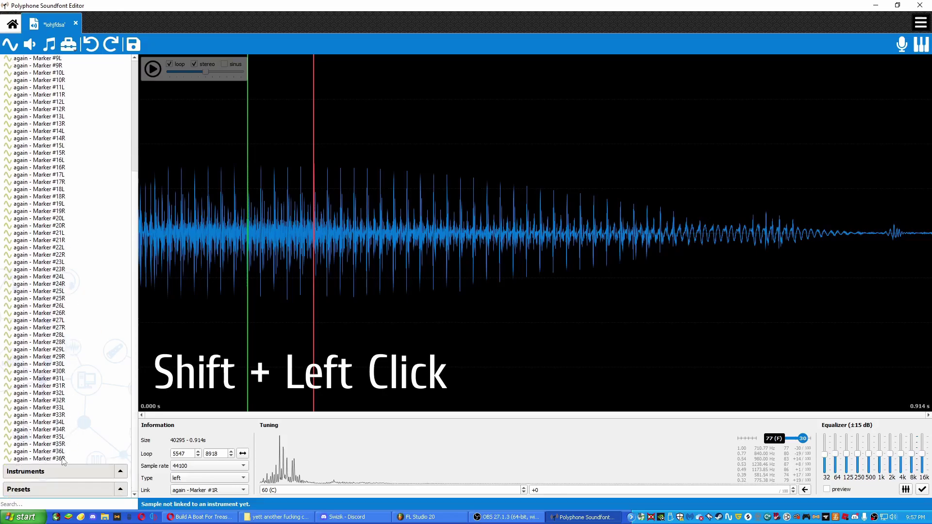
pyautogui.keyDown('shift'); pyautogui.click(63, 459); pyautogui.keyUp('shift')
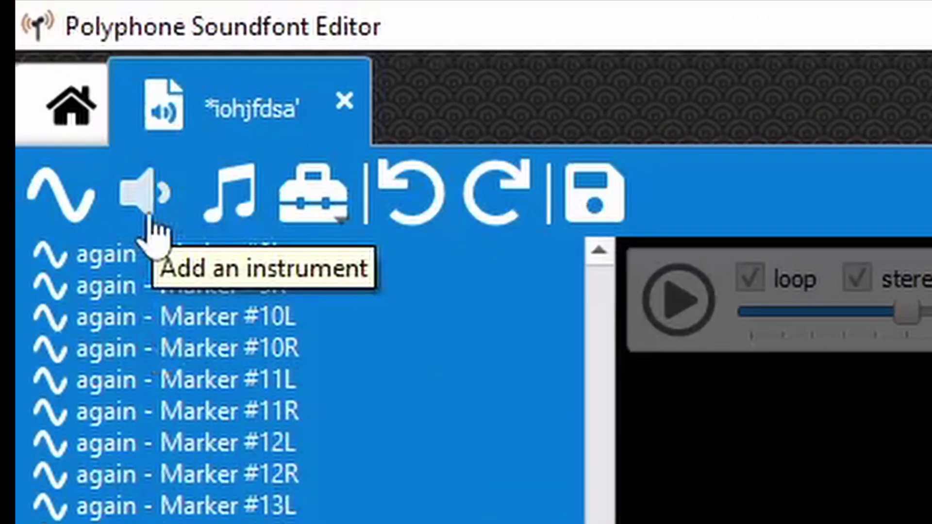
pyautogui.click(149, 221)
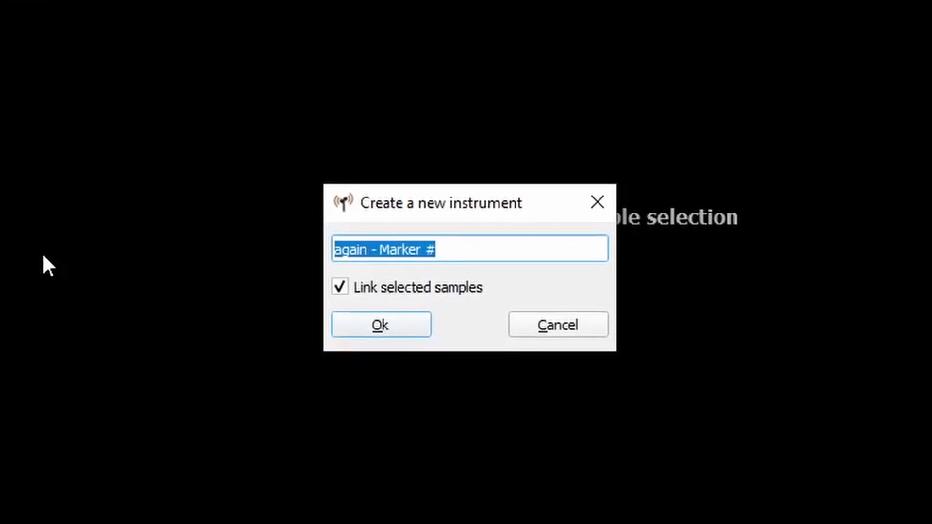
pyautogui.write('soundfotn')
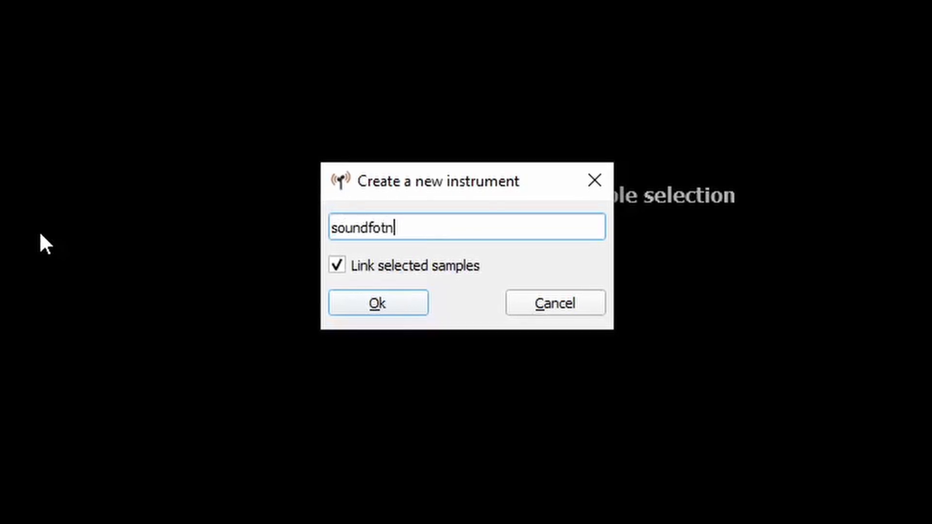
pyautogui.press('Return')
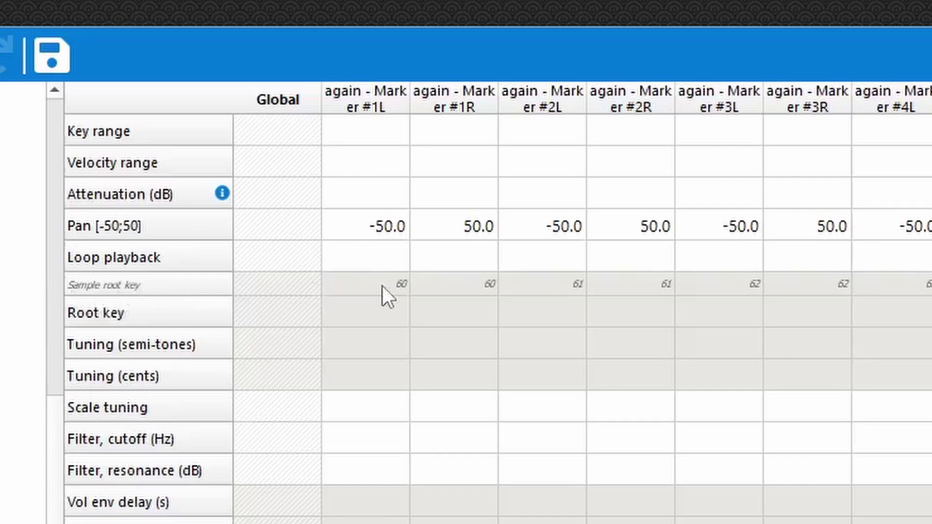
# Step: Set the key range of "again - Marker #1L" and "#1R" to 60 in the instrument table
pyautogui.click(374, 136)
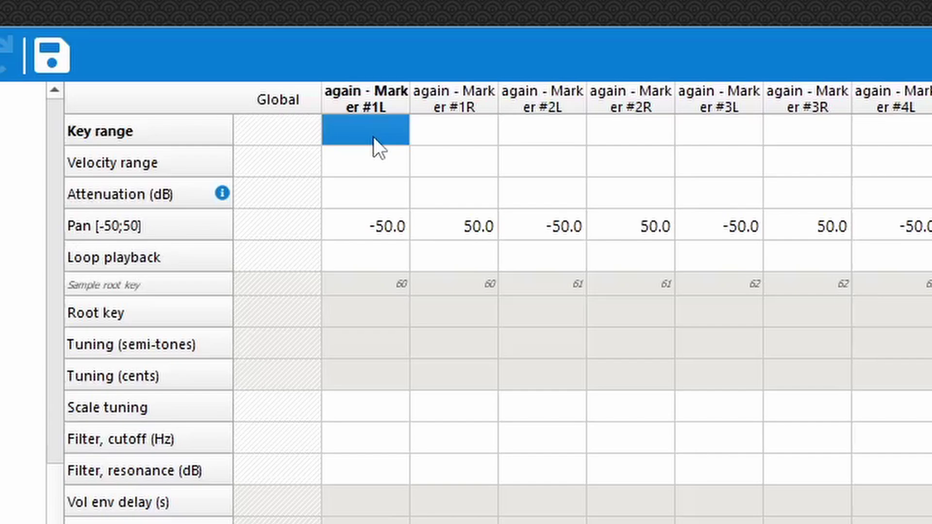
pyautogui.write('60')
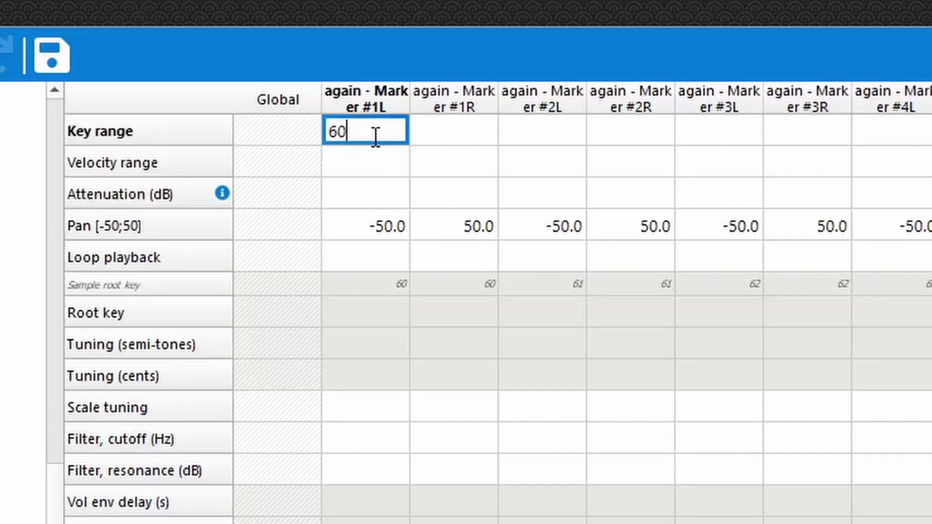
pyautogui.click(386, 105)
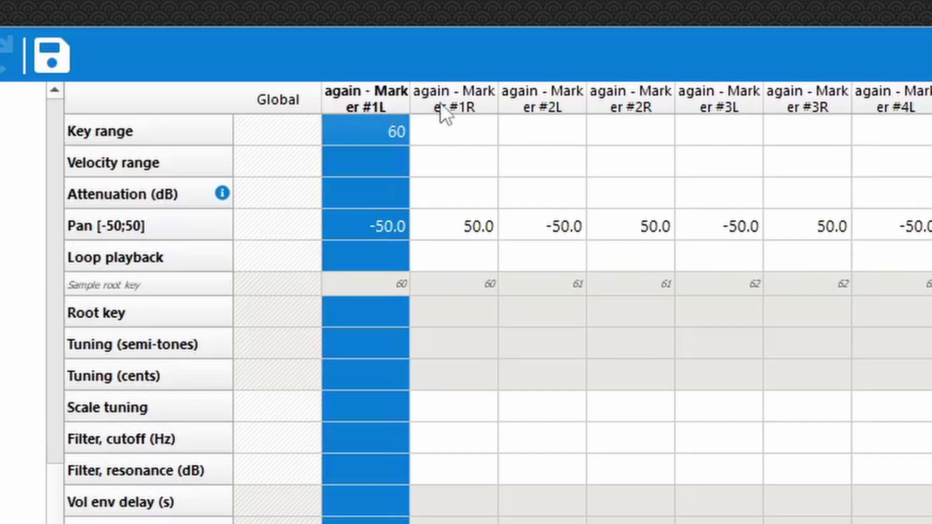
pyautogui.click(448, 125)
pyautogui.write('5')
pyautogui.press('BackSpace')
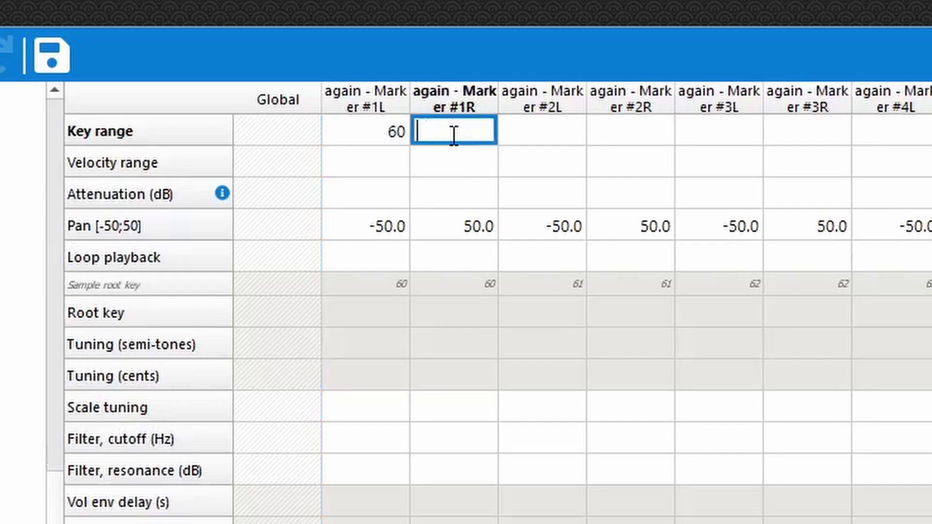
pyautogui.write('60')
pyautogui.press('Tab')
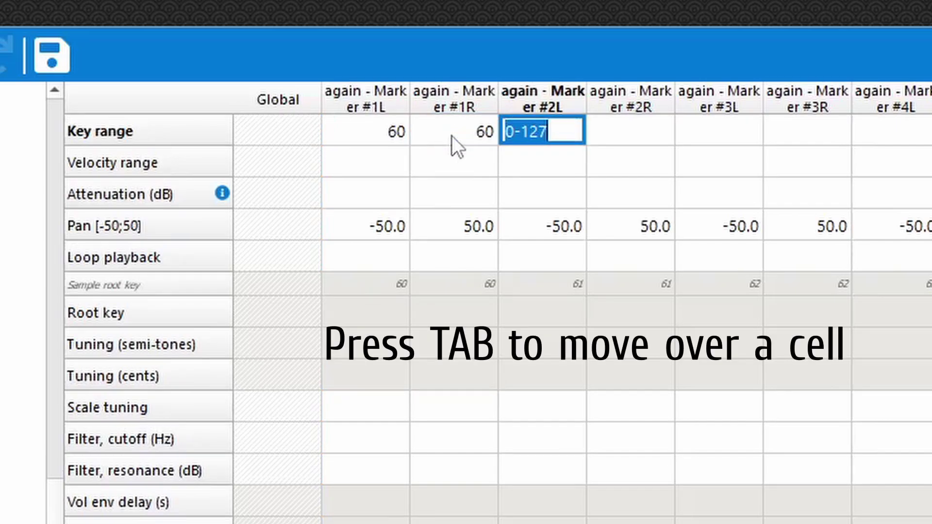
# Step: Set the key range of "again - Marker #2L" and "#2R" to 61, and of "#3L" and "#3R" to 62
pyautogui.write('61')
pyautogui.press('Tab')
pyautogui.write('61')
pyautogui.press('Tab')
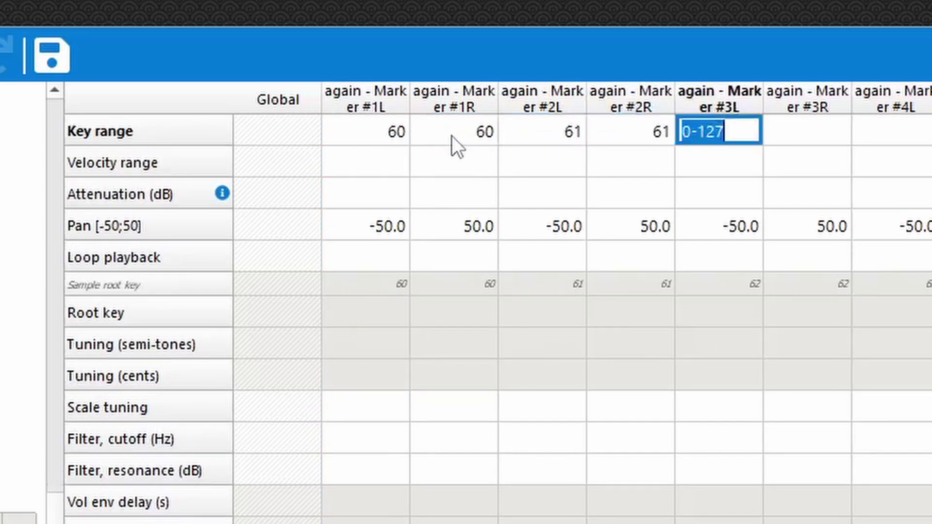
pyautogui.write('62')
pyautogui.press('Tab')
pyautogui.write('62')
pyautogui.press('Tab')
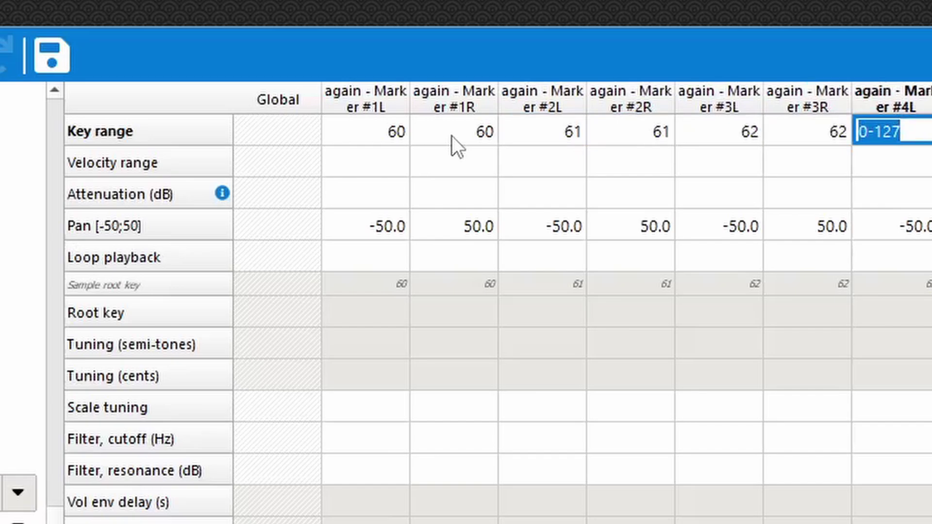
# Step: Set the key ranges of the stereo pairs from "again - Marker #4" to "#16" to 63 through 75, one key per pair
pyautogui.write('63')
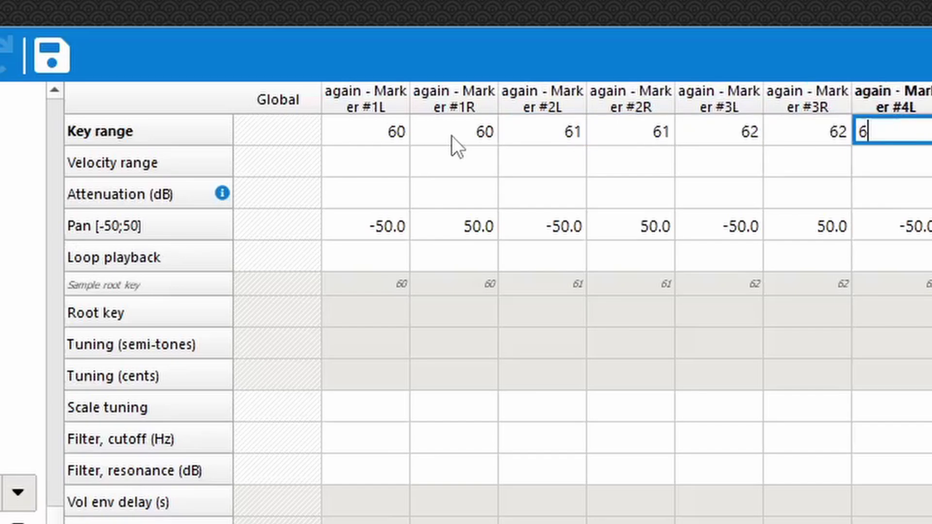
pyautogui.press('Tab')
pyautogui.write('63')
pyautogui.press('Tab')
pyautogui.write('64\t64\t65\t65\t66\t66\t67\t67\t68\t68\t69\t69\t70\t70\t71')
pyautogui.press('Tab')
pyautogui.write('71\t72\t72\t73\t73\t74\t74\t75\t75')
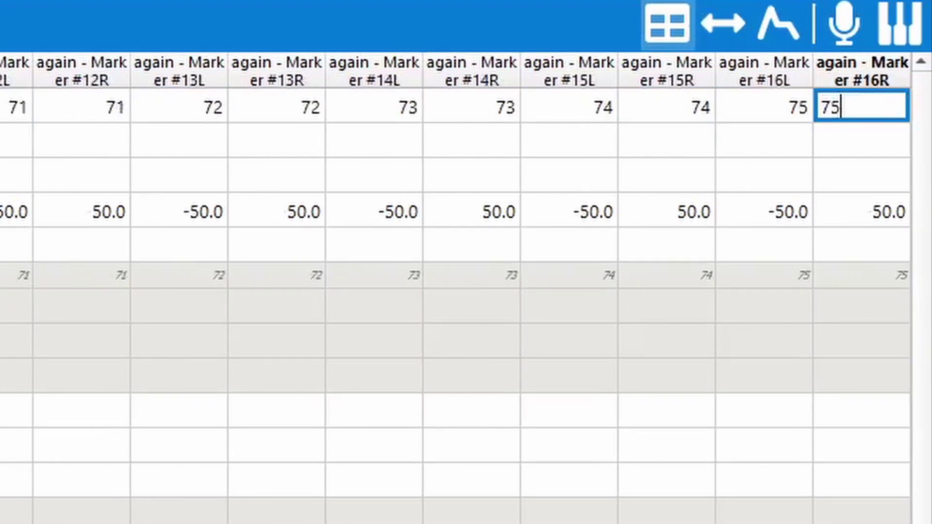
# Step: Set the key ranges of the stereo pairs from "again - Marker #17" to "#36" to 76 through 95, one key per pair
pyautogui.press('Tab')
pyautogui.write('76\t76\t77\t77\t78\t78\t79\t79')
pyautogui.press('Tab')
pyautogui.write('80\t80\t81\t81\t82\t82\t83')
pyautogui.press('Tab')
pyautogui.write('83\t84\t84\t85\t85\t86\t86\t87\t87\t88\t88\t89\t89\t90\t90\t91\t91\t92\t92\t93\t93')
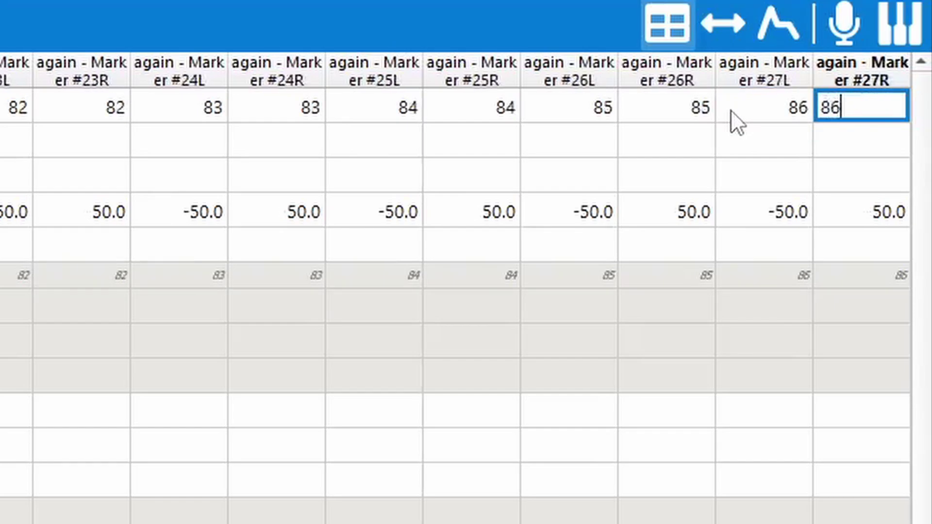
pyautogui.press('Tab')
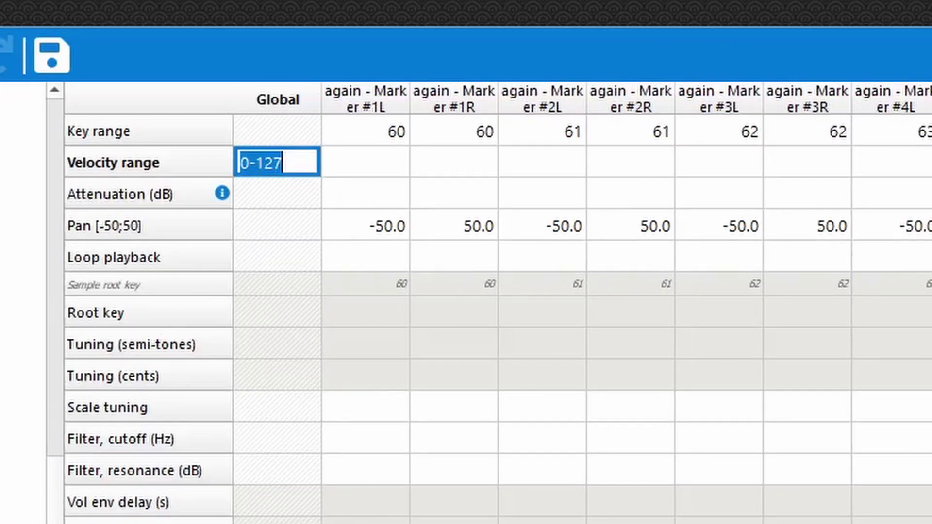
# Step: Set the instrument's Global velocity range to 0-127 and its Global loop playback to the continuous loop option
pyautogui.press('Return')
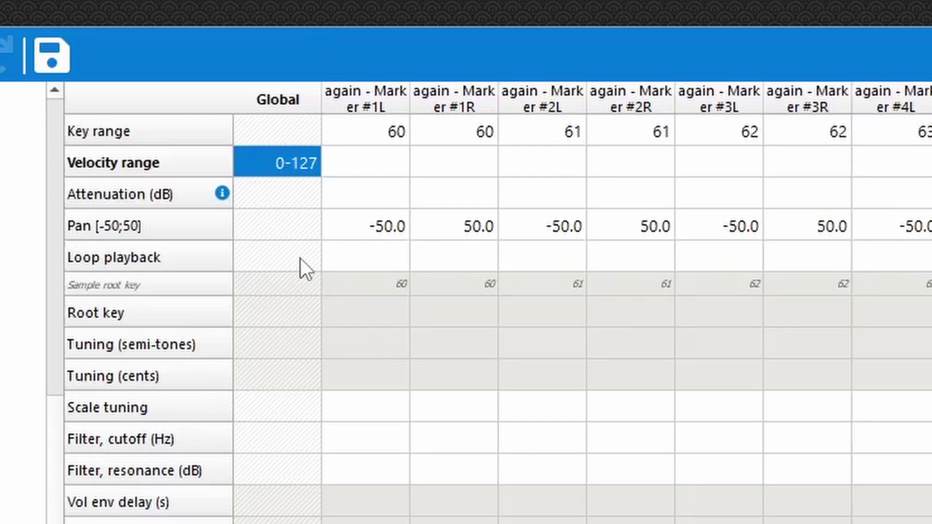
pyautogui.click(263, 262)
pyautogui.click(262, 265)
pyautogui.click(266, 254)
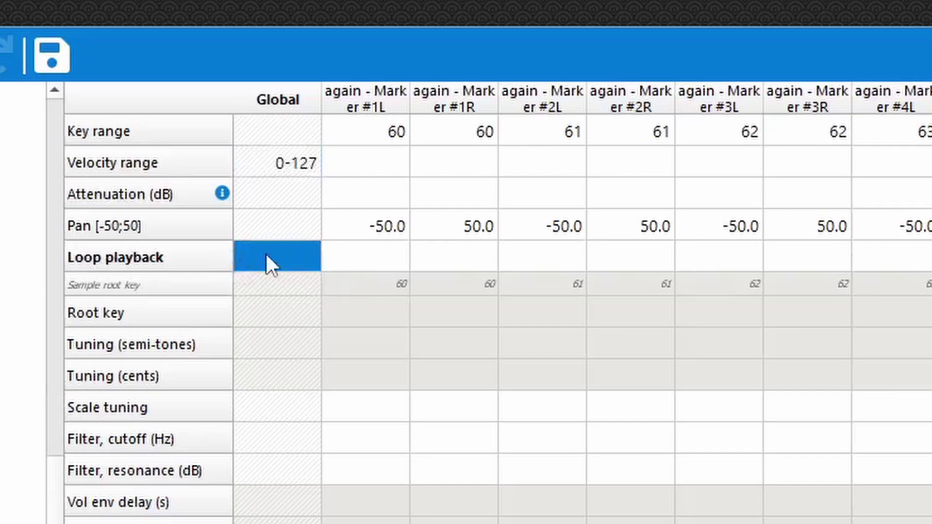
pyautogui.click(266, 254)
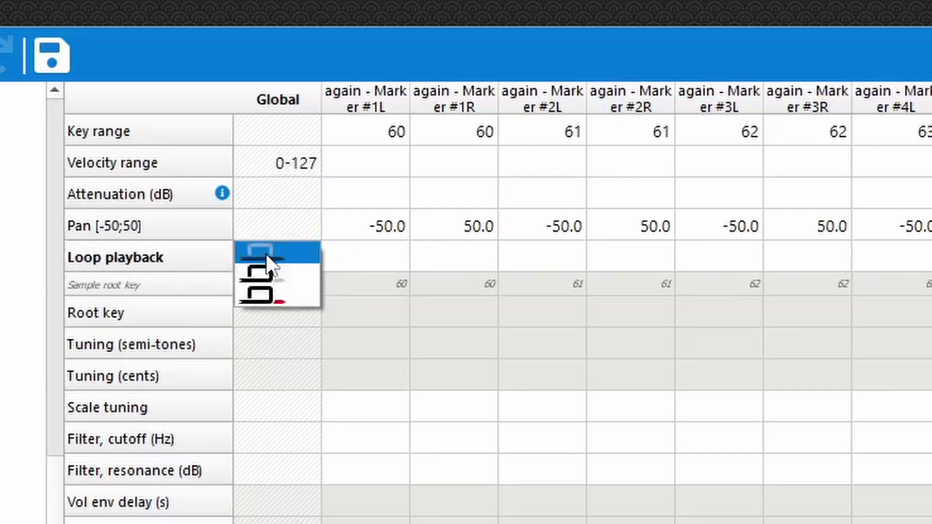
pyautogui.click(279, 289)
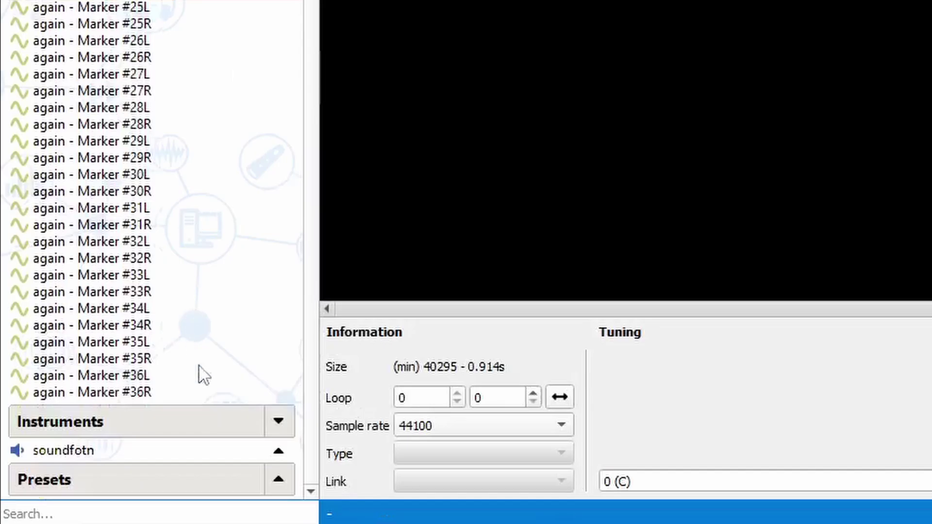
# Step: Create a preset named "soundfotn" with the "soundfotn" instrument linked
pyautogui.click(232, 449)
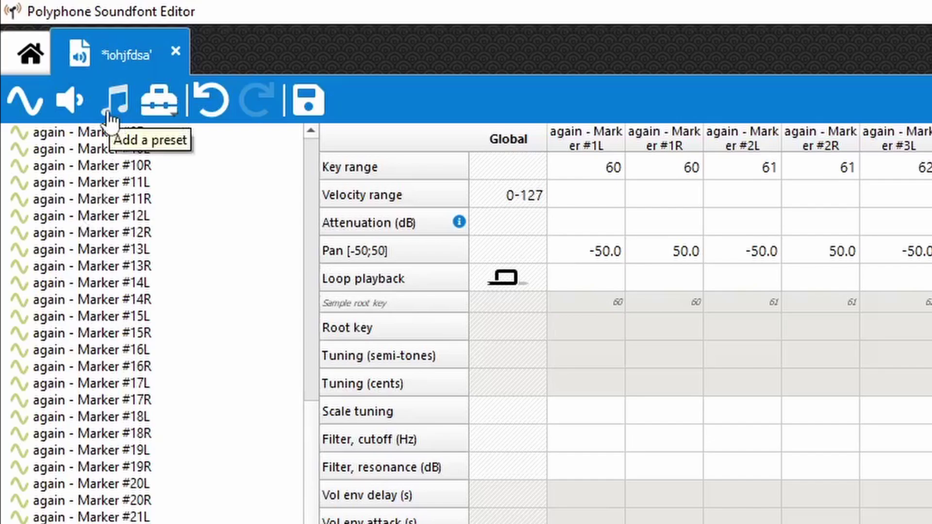
pyautogui.click(113, 117)
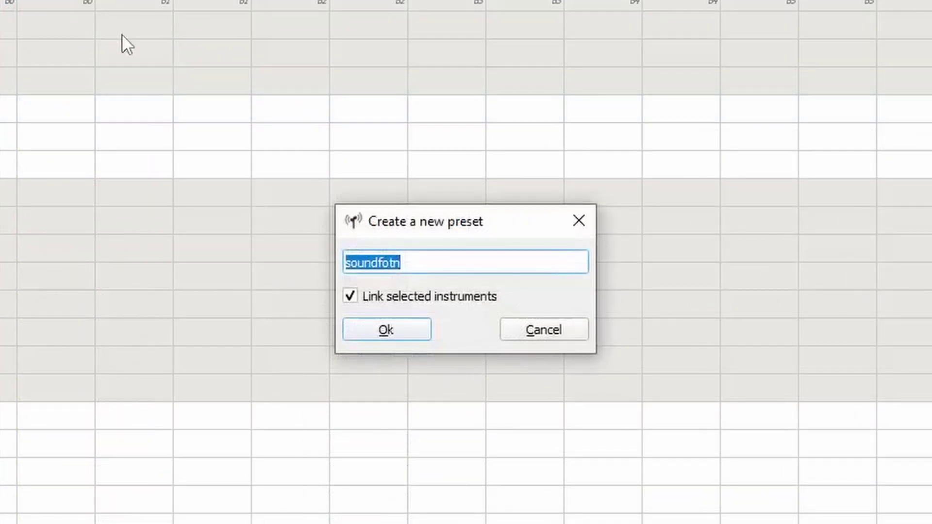
pyautogui.press('Return')
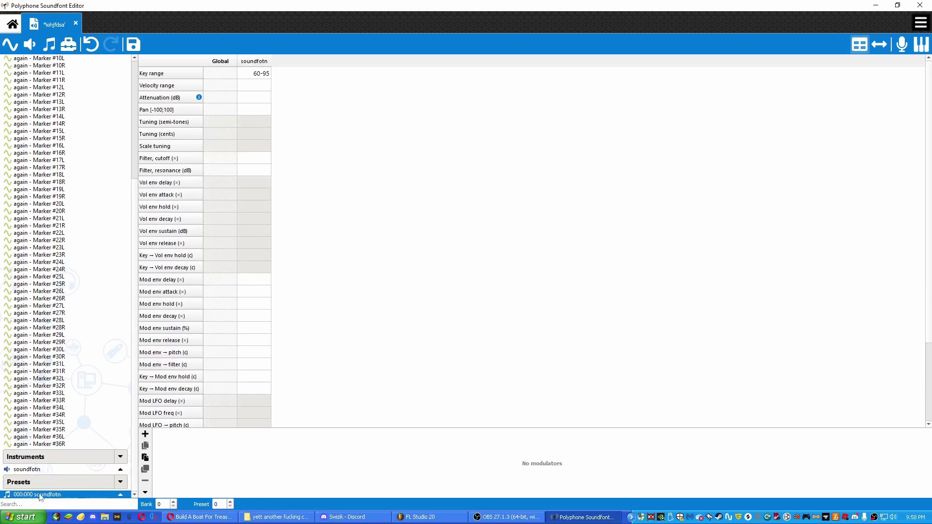
# Step: Save the soundfont as "iohjfdsa'.sf2" in the "yett another..." folder inside fnf_voices
pyautogui.click(133, 44)
pyautogui.click(344, 68)
pyautogui.scroll(-3, 338, 231)
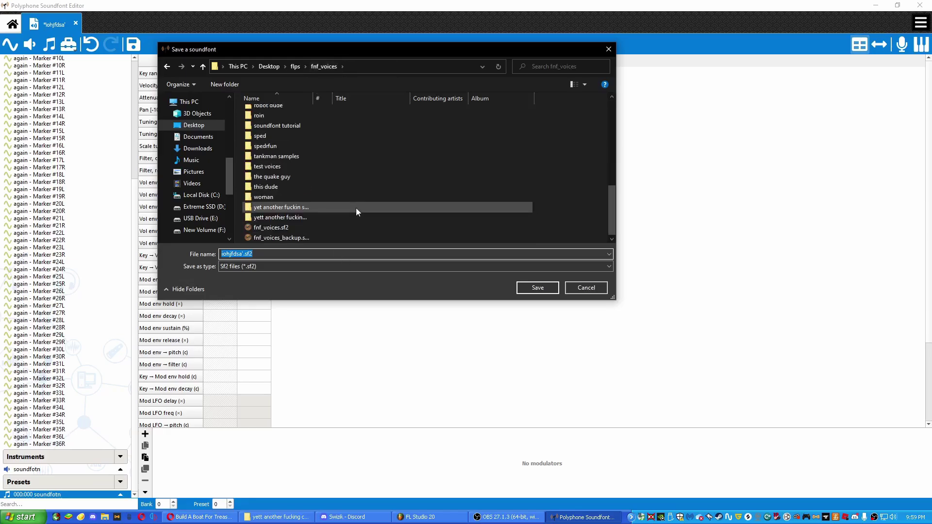
pyautogui.doubleClick(345, 211)
pyautogui.click(537, 287)
# Step: Switch to FL Studio and add a SoundFont Player channel to the project
pyautogui.click(420, 517)
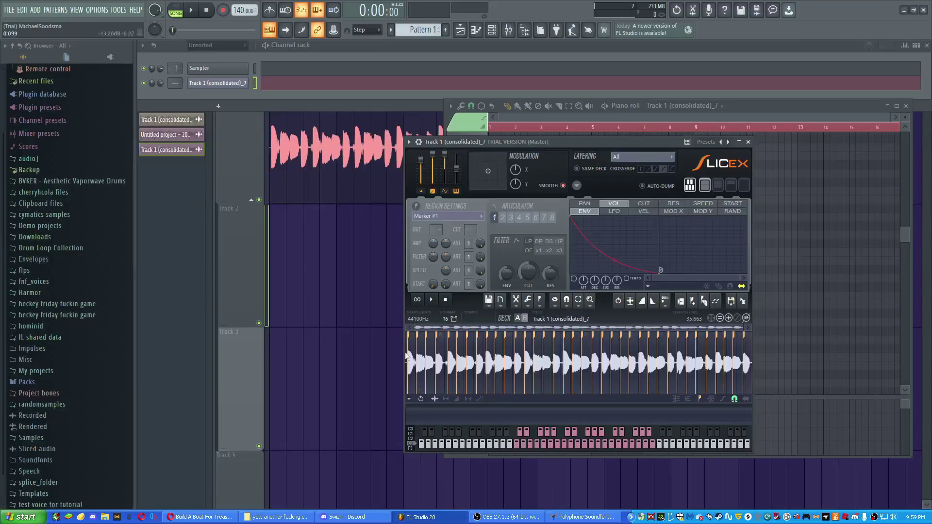
pyautogui.click(219, 106)
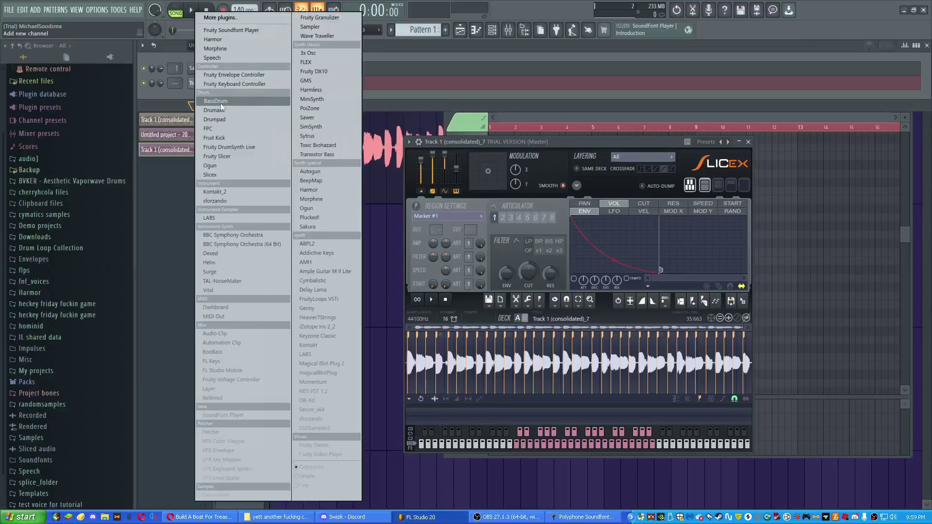
pyautogui.click(226, 110)
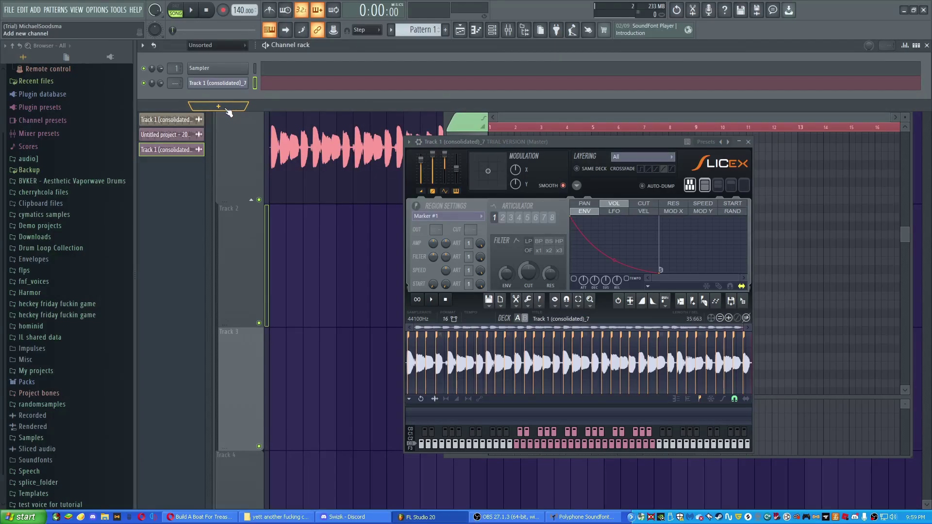
pyautogui.click(228, 111)
pyautogui.click(250, 416)
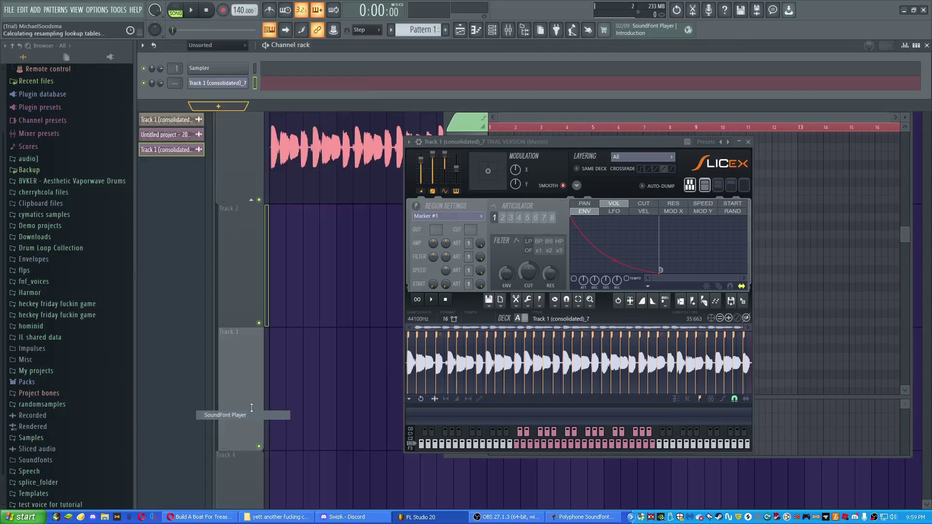
# Step: Load "iohjfdsa'.sf2" from the "yett another..." folder into the SoundFont Player and audition its notes in the piano roll
pyautogui.click(156, 105)
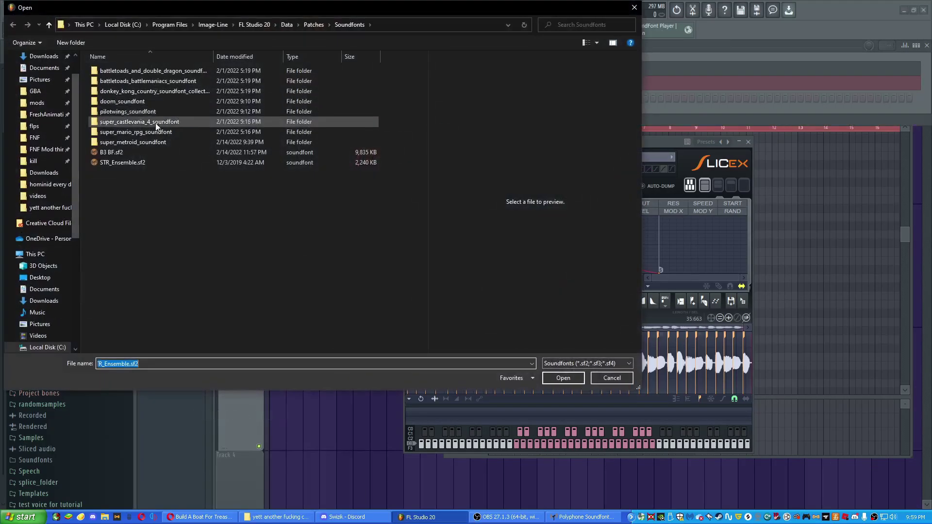
pyautogui.click(50, 207)
pyautogui.click(111, 70)
pyautogui.click(567, 379)
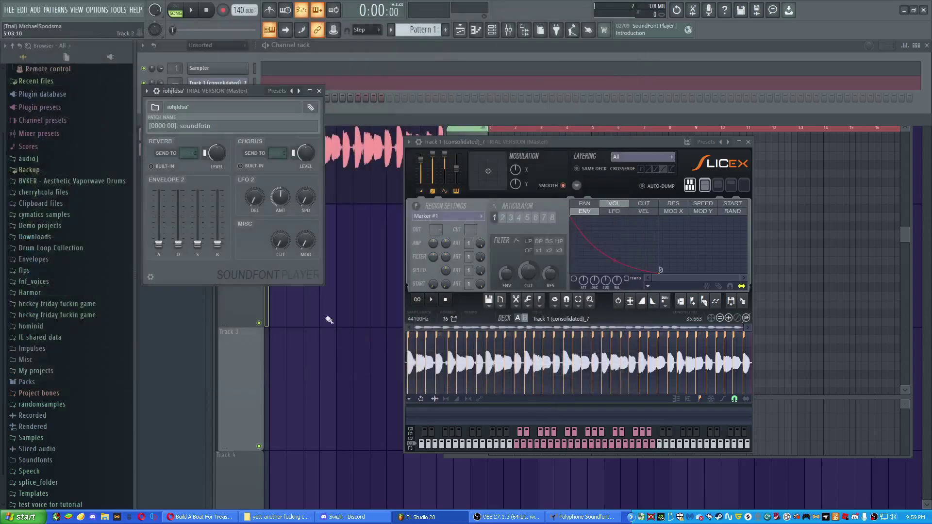
pyautogui.click(476, 29)
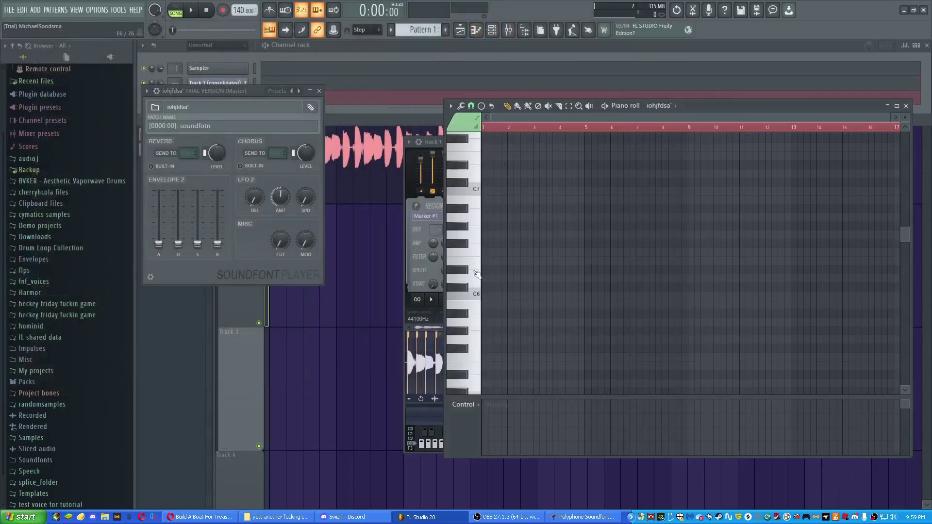
pyautogui.moveTo(478, 304)
pyautogui.mouseDown()
pyautogui.moveTo(463, 296)
pyautogui.moveTo(464, 141)
pyautogui.moveTo(473, 388)
pyautogui.moveTo(479, 376)
pyautogui.mouseUp()
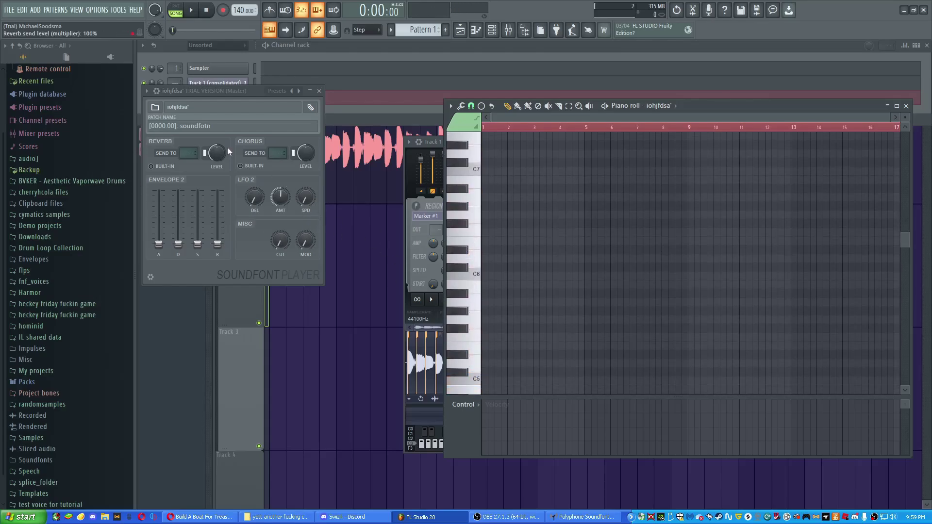
# Step: Open the project "tutorial song again.flp" without saving the current one, and dismiss the missing-sample notice and the crash sample's settings
pyautogui.click(8, 10)
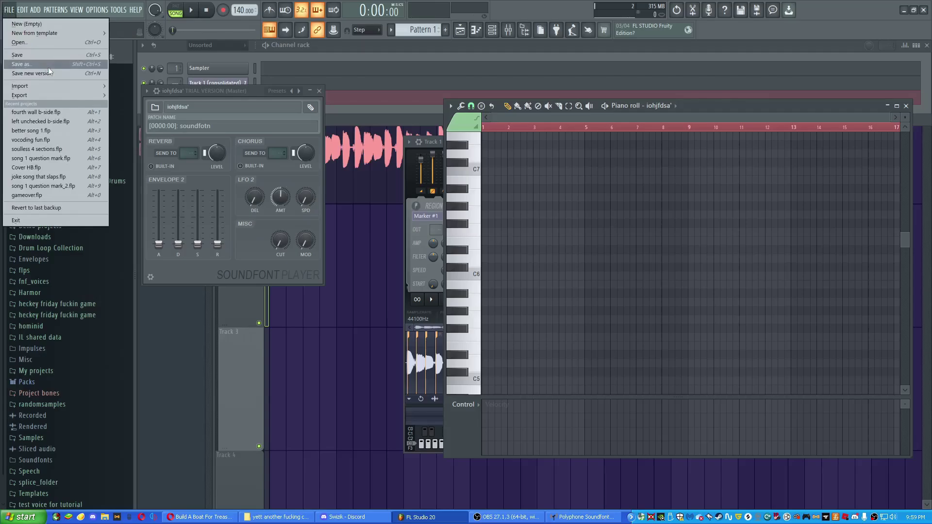
pyautogui.click(53, 43)
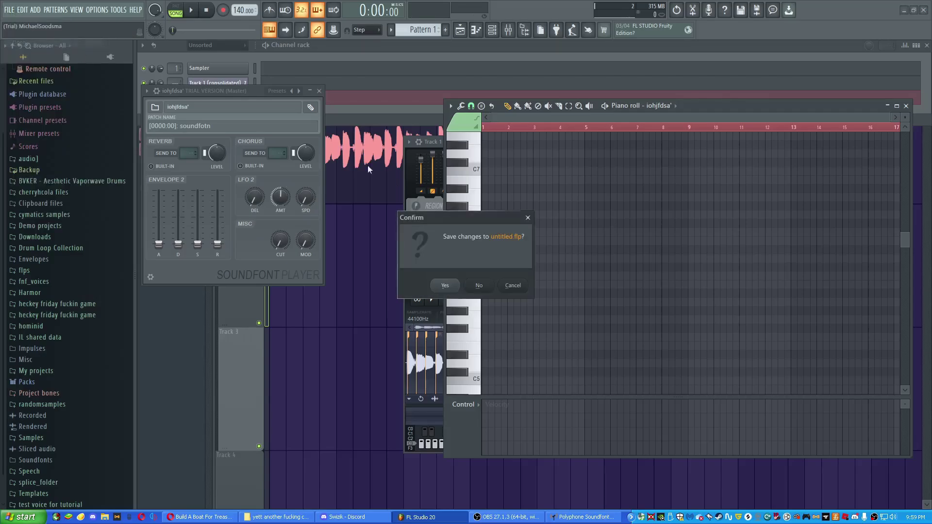
pyautogui.click(478, 287)
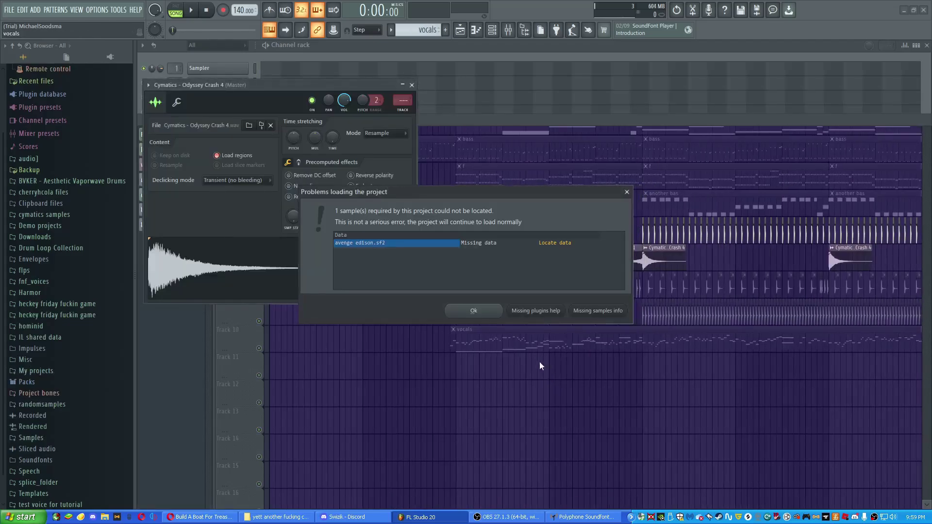
pyautogui.click(474, 310)
pyautogui.click(412, 85)
pyautogui.click(421, 313)
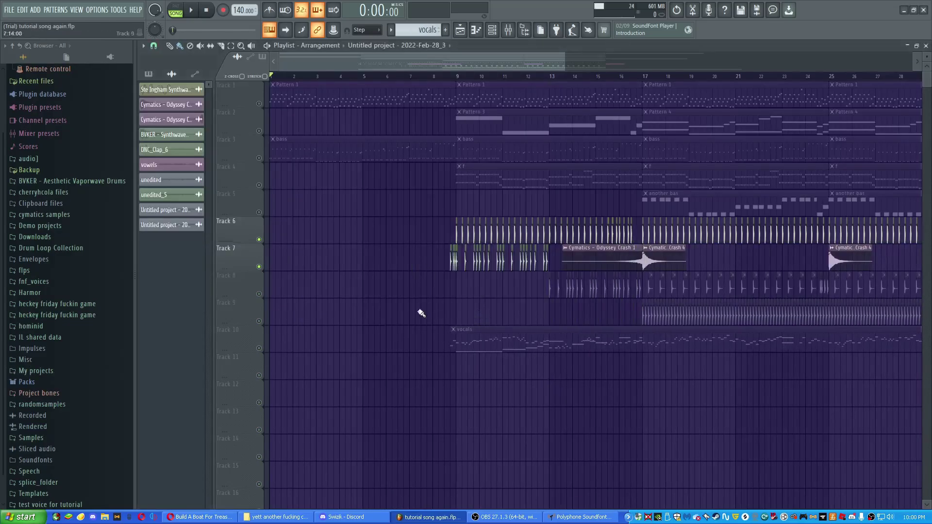
# Step: Preview the song's opening, open the vocals clip on Track 10 in the piano roll, and play it
pyautogui.press('space')
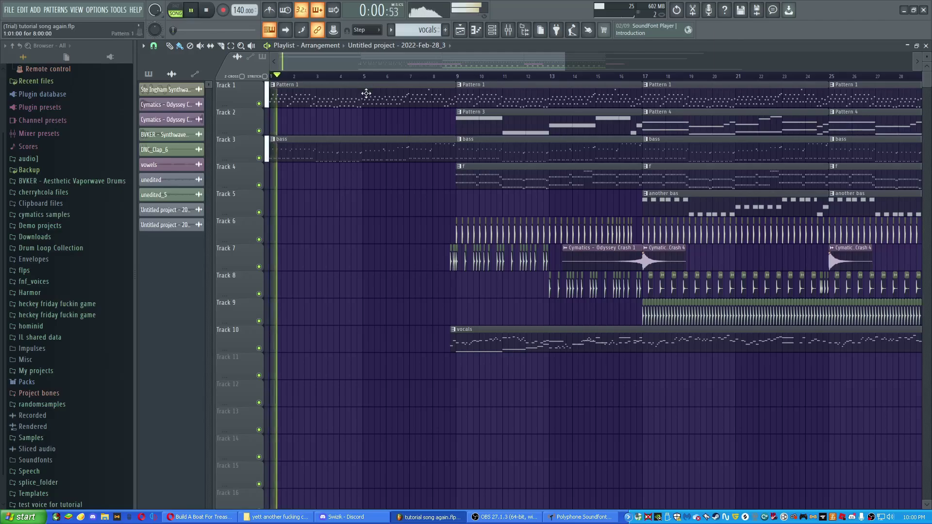
pyautogui.press('space')
pyautogui.scroll(-2, 500, 379)
pyautogui.doubleClick(446, 331)
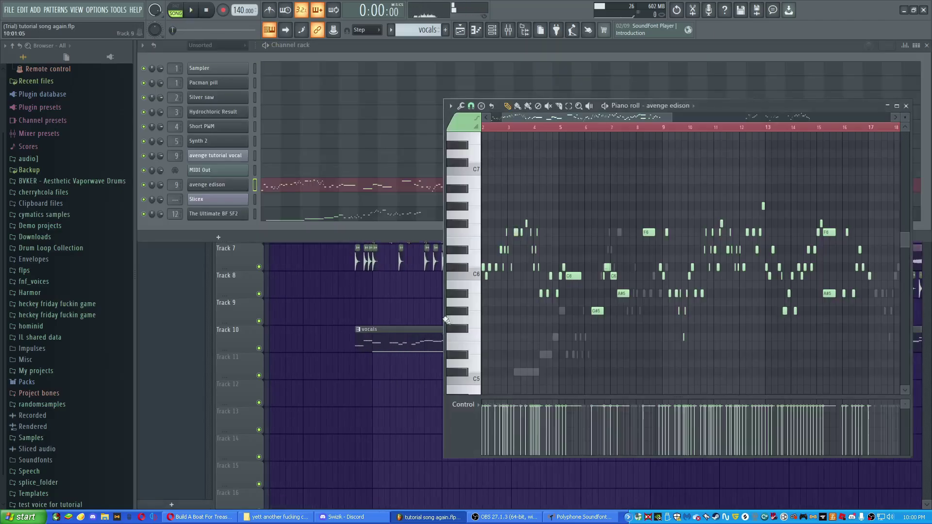
pyautogui.scroll(-2, 610, 165)
pyautogui.press('space')
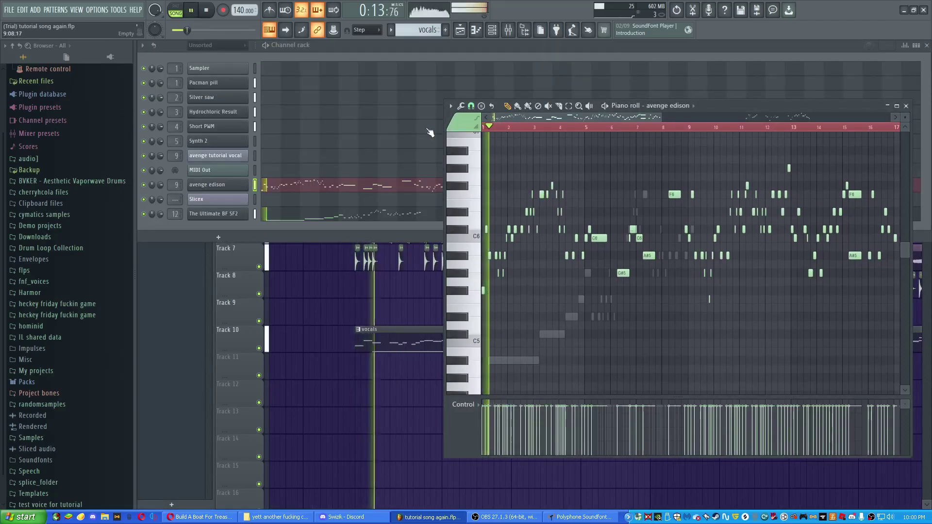
# Step: Replace the soundfont in the "avenge edison" channel with "iohjfdsa'.sf2" from the "yett another..." folder and audition two of its notes
pyautogui.click(244, 186)
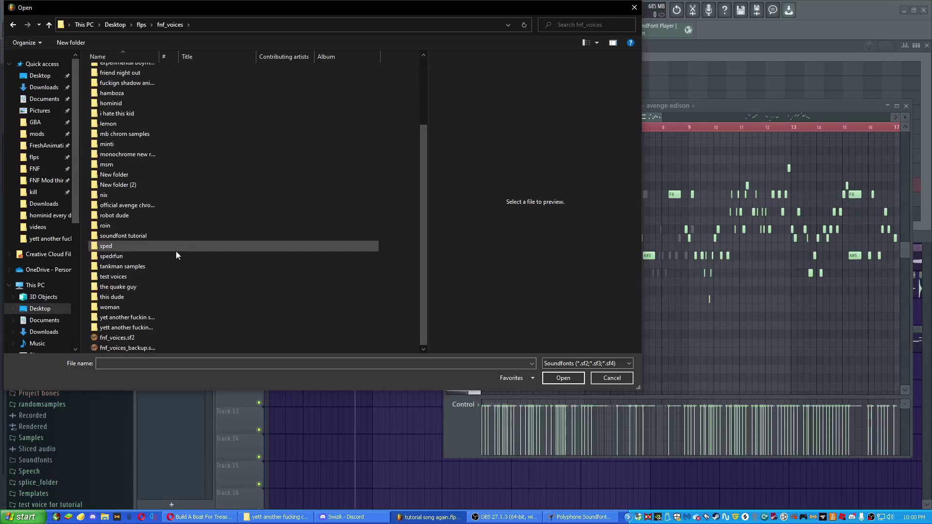
pyautogui.doubleClick(121, 328)
pyautogui.click(115, 71)
pyautogui.click(555, 378)
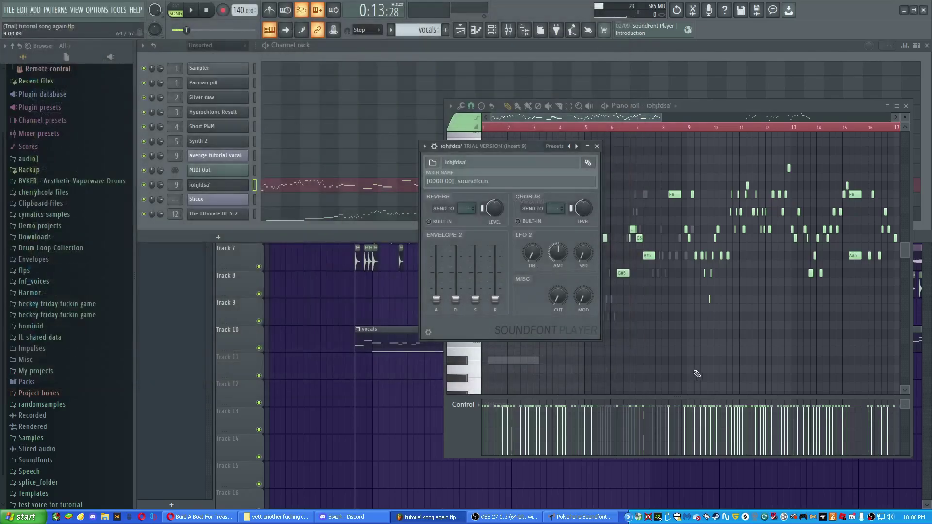
pyautogui.click(470, 296)
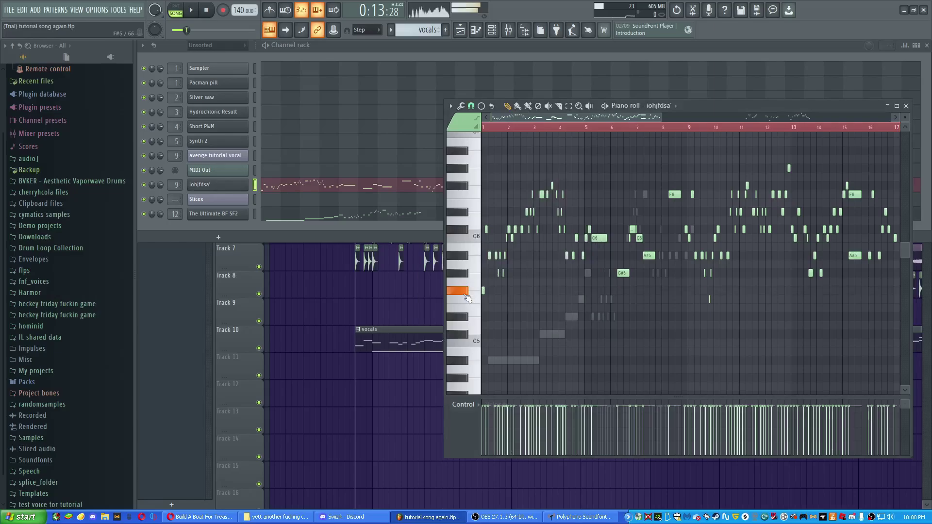
pyautogui.click(467, 231)
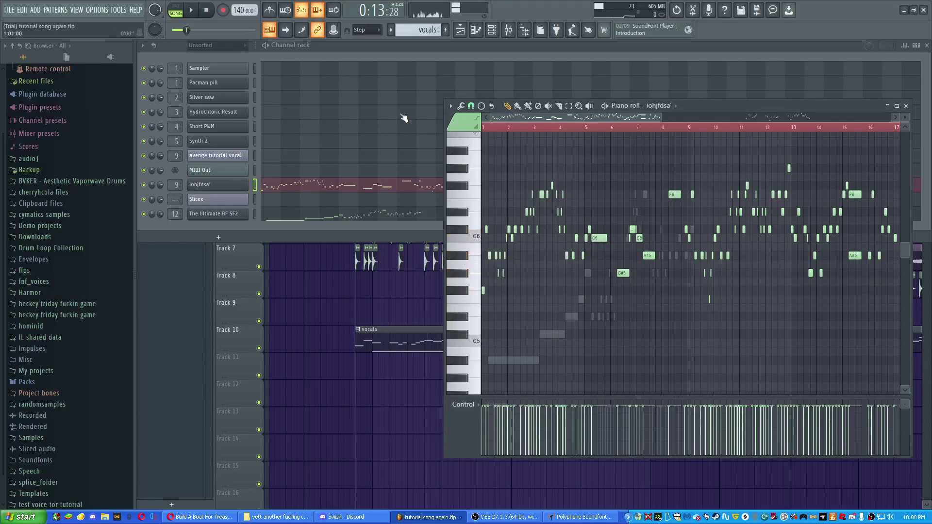
# Step: Play the song with the new vocal soundfont, check the piano roll and mixer levels, stop playback, and return to the playlist's start
pyautogui.press('space')
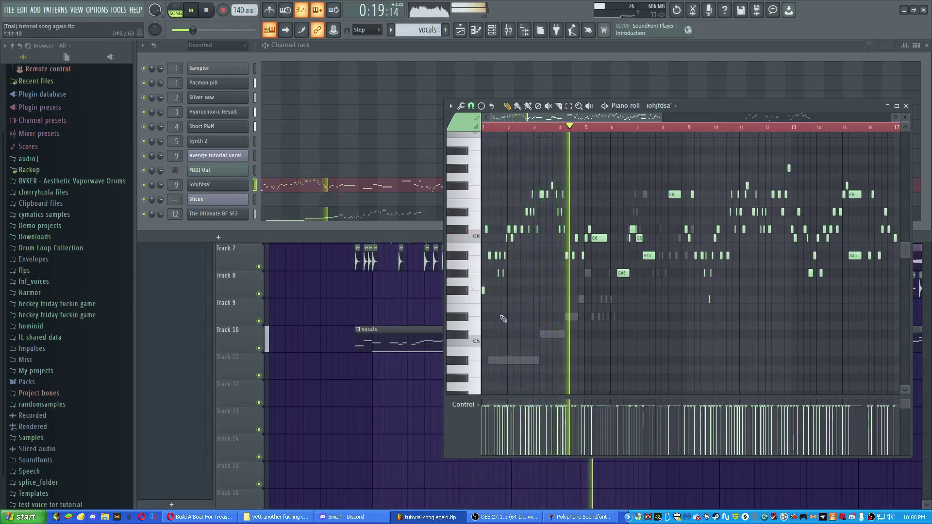
pyautogui.keyDown('ctrl'); pyautogui.scroll(3, 503, 319); pyautogui.keyUp('ctrl')
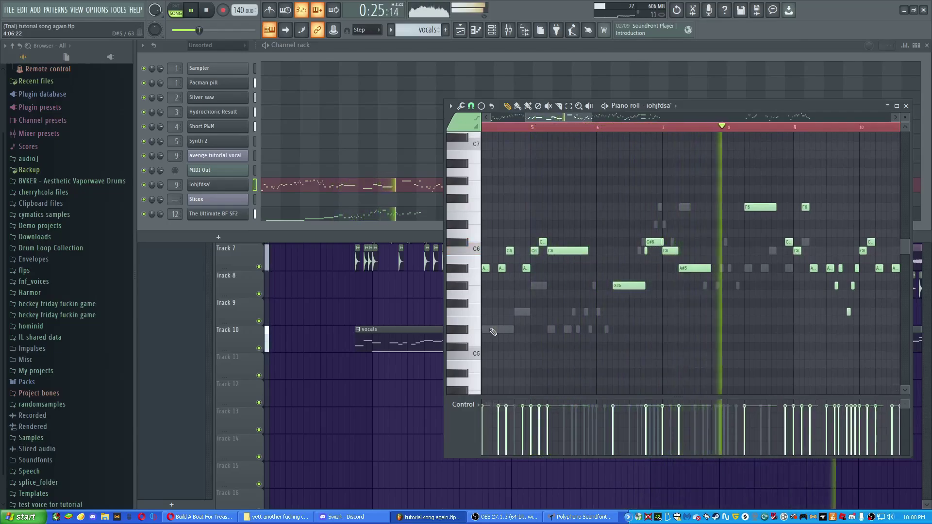
pyautogui.scroll(1, 492, 323)
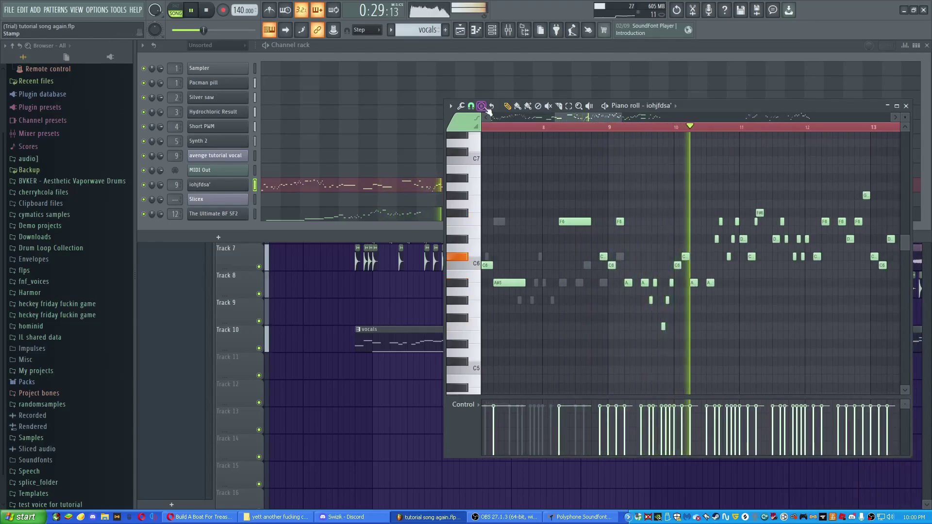
pyautogui.click(508, 30)
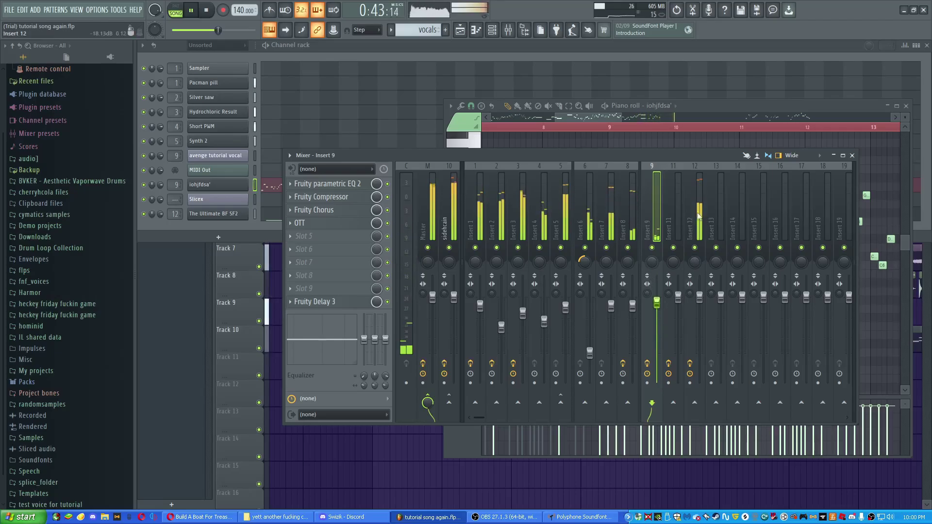
pyautogui.press('F12')
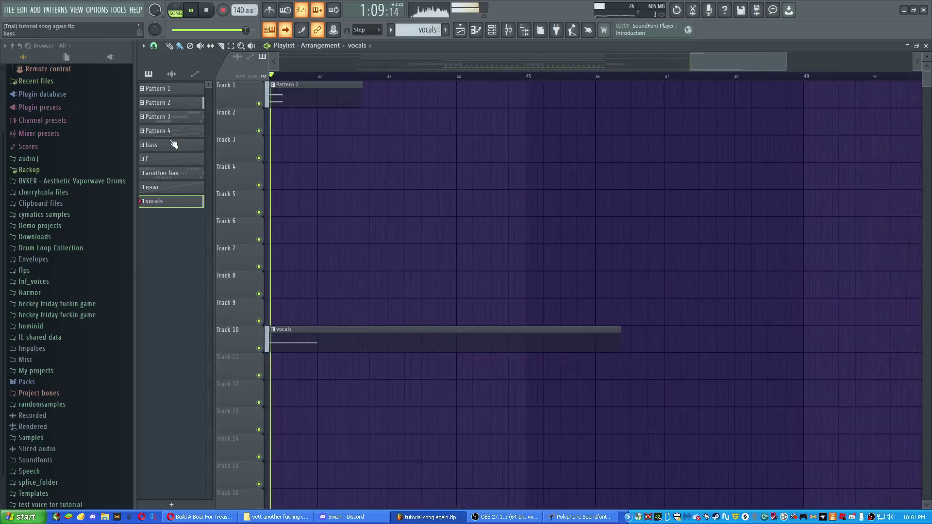
pyautogui.click(209, 11)
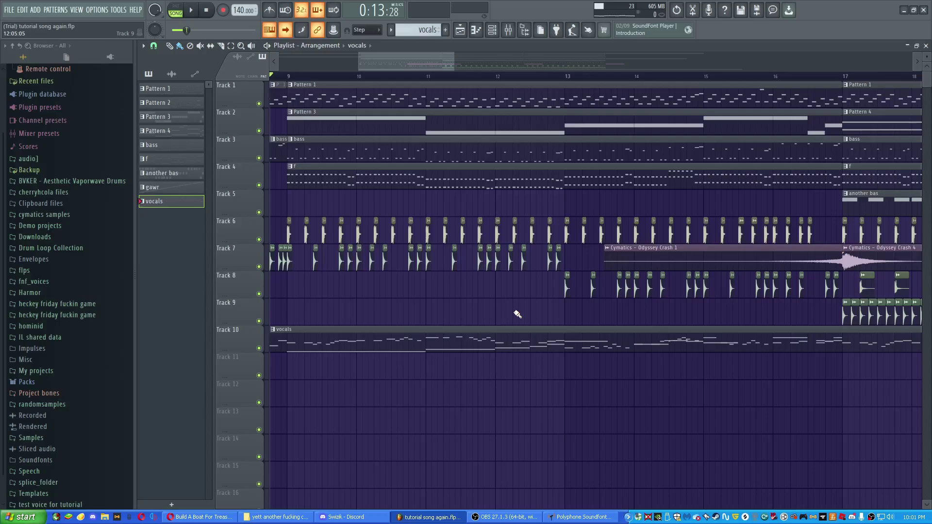
pyautogui.hscroll(-8, 517, 314)
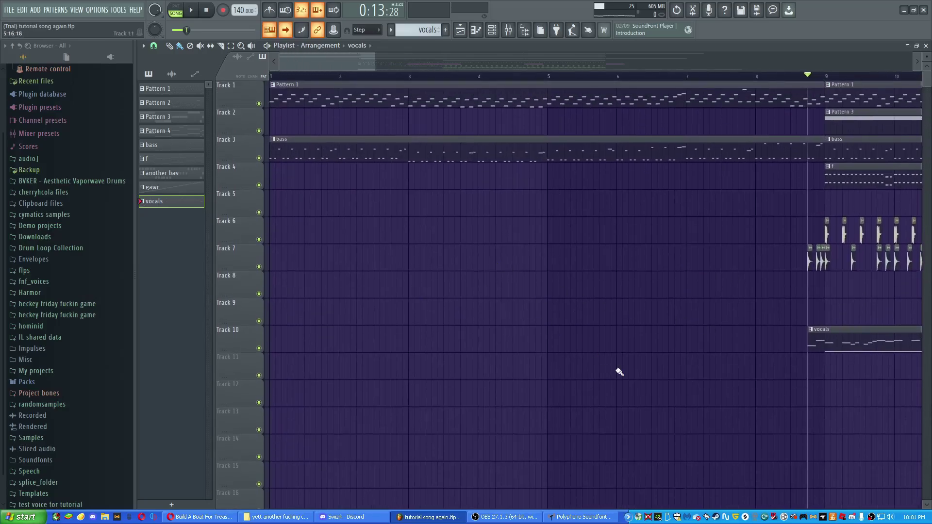